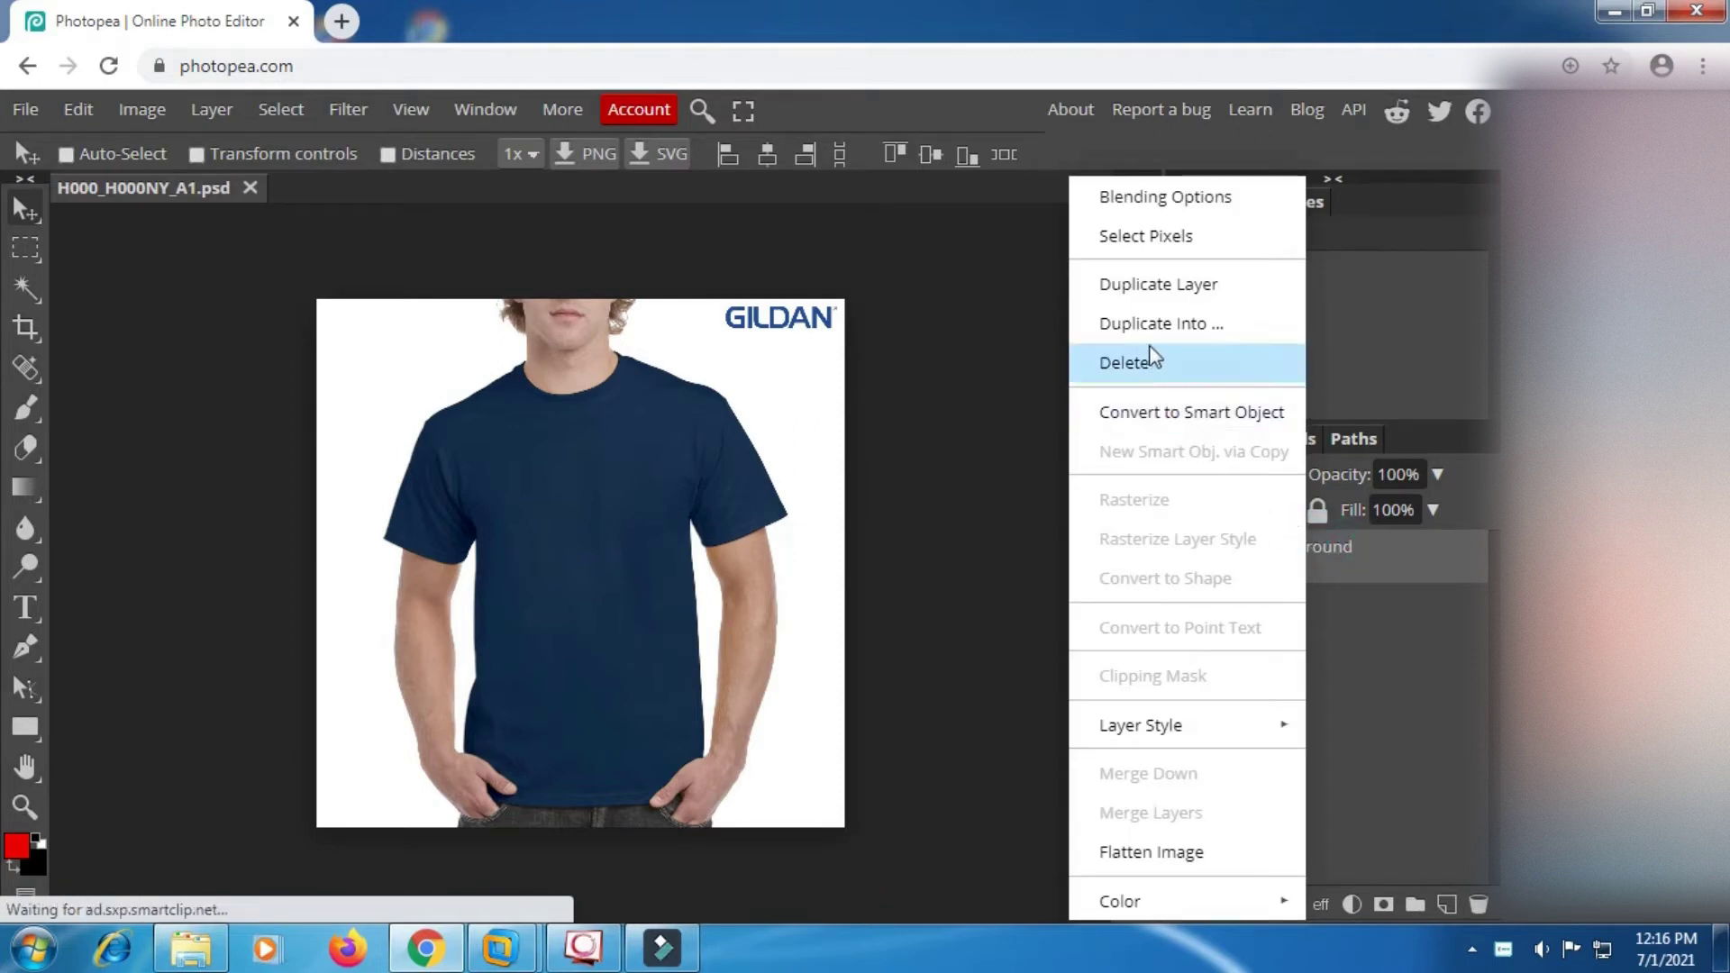
Duplicate the Background layer and sample the navy shirt fabric with Color Range
click(1190, 290)
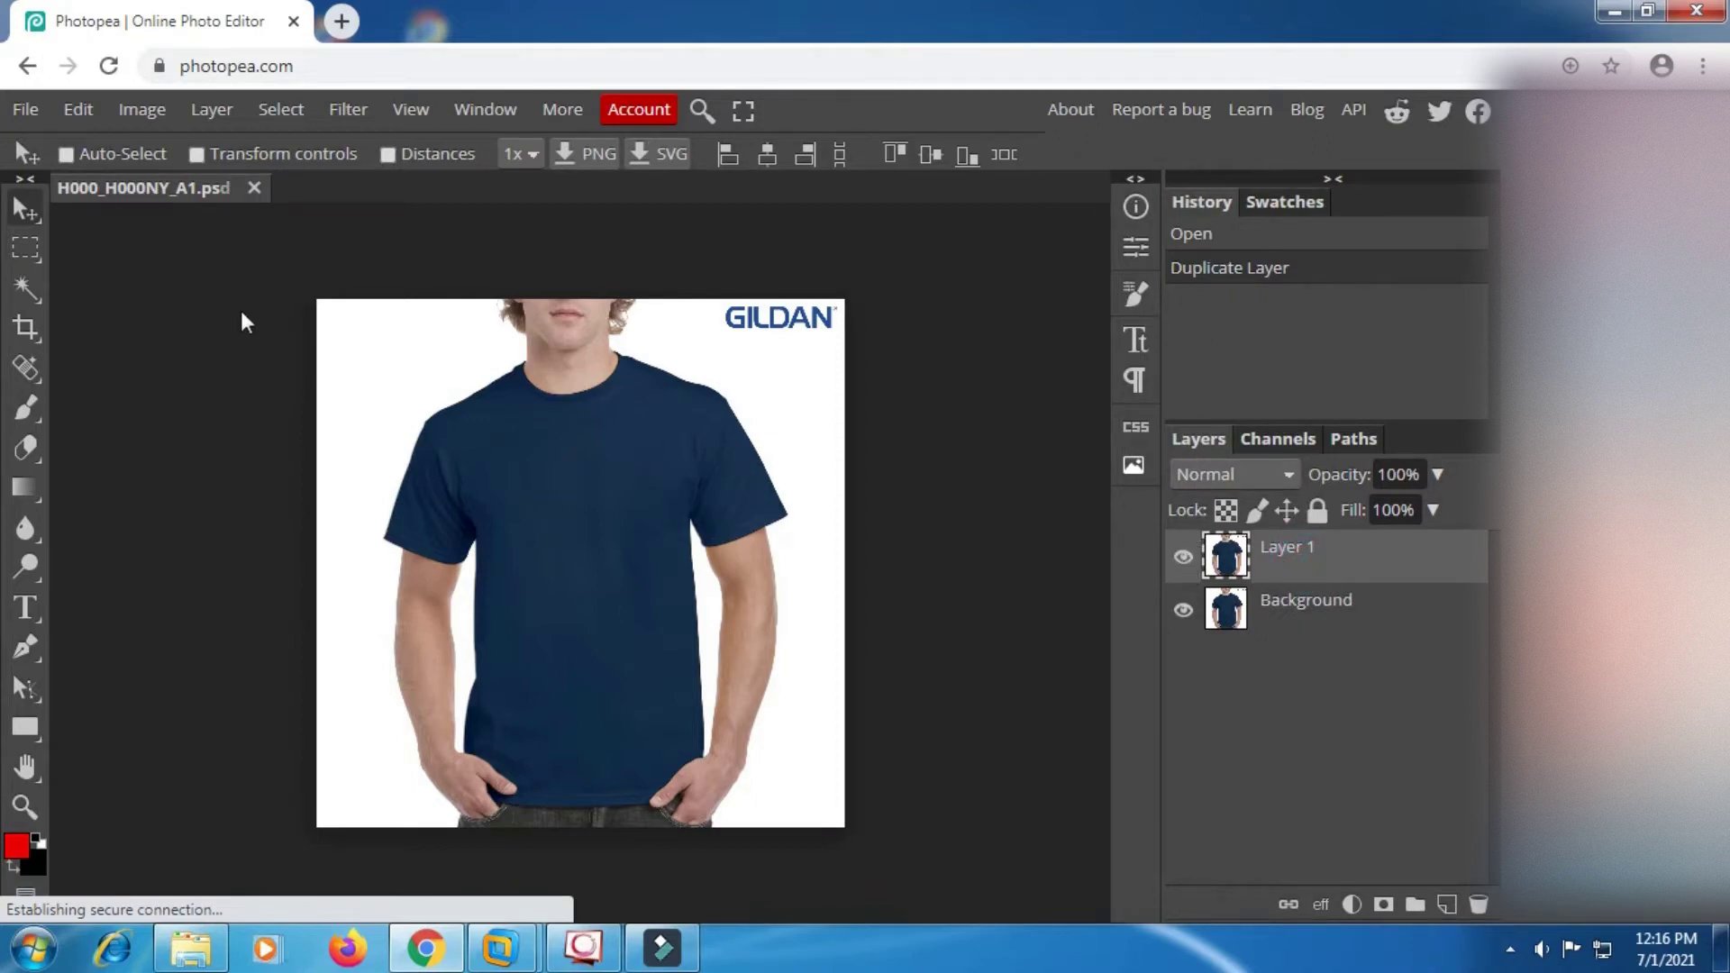
click(300, 107)
click(333, 365)
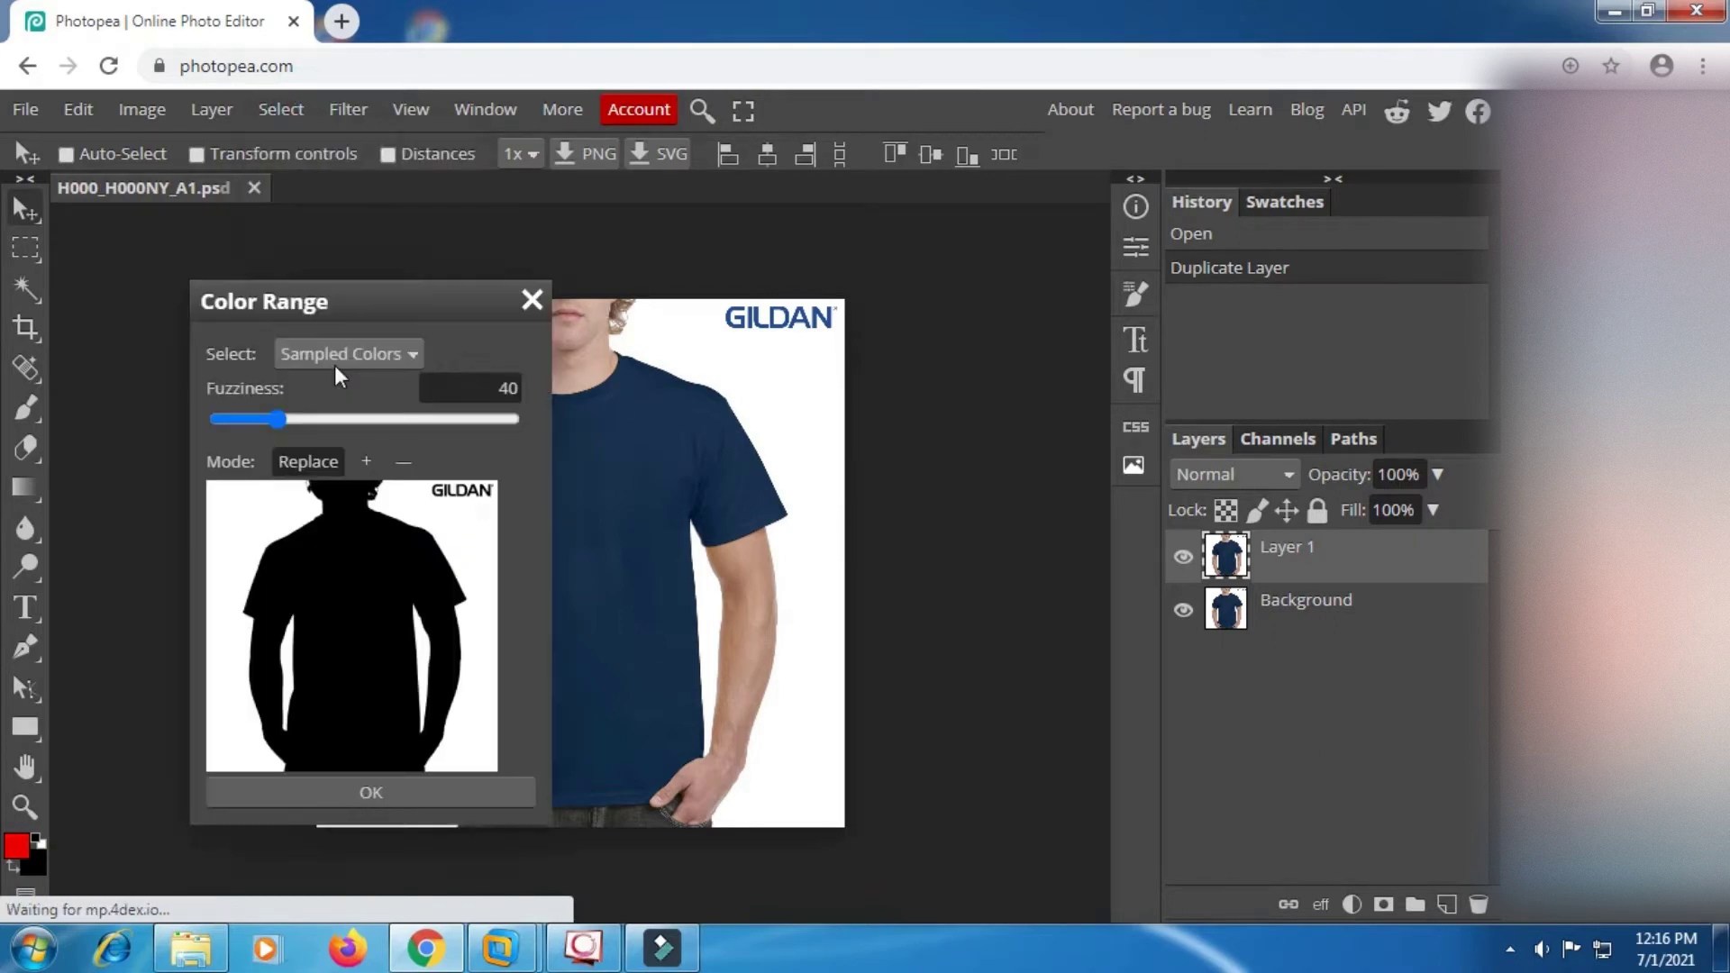
drag(378, 299, 1095, 362)
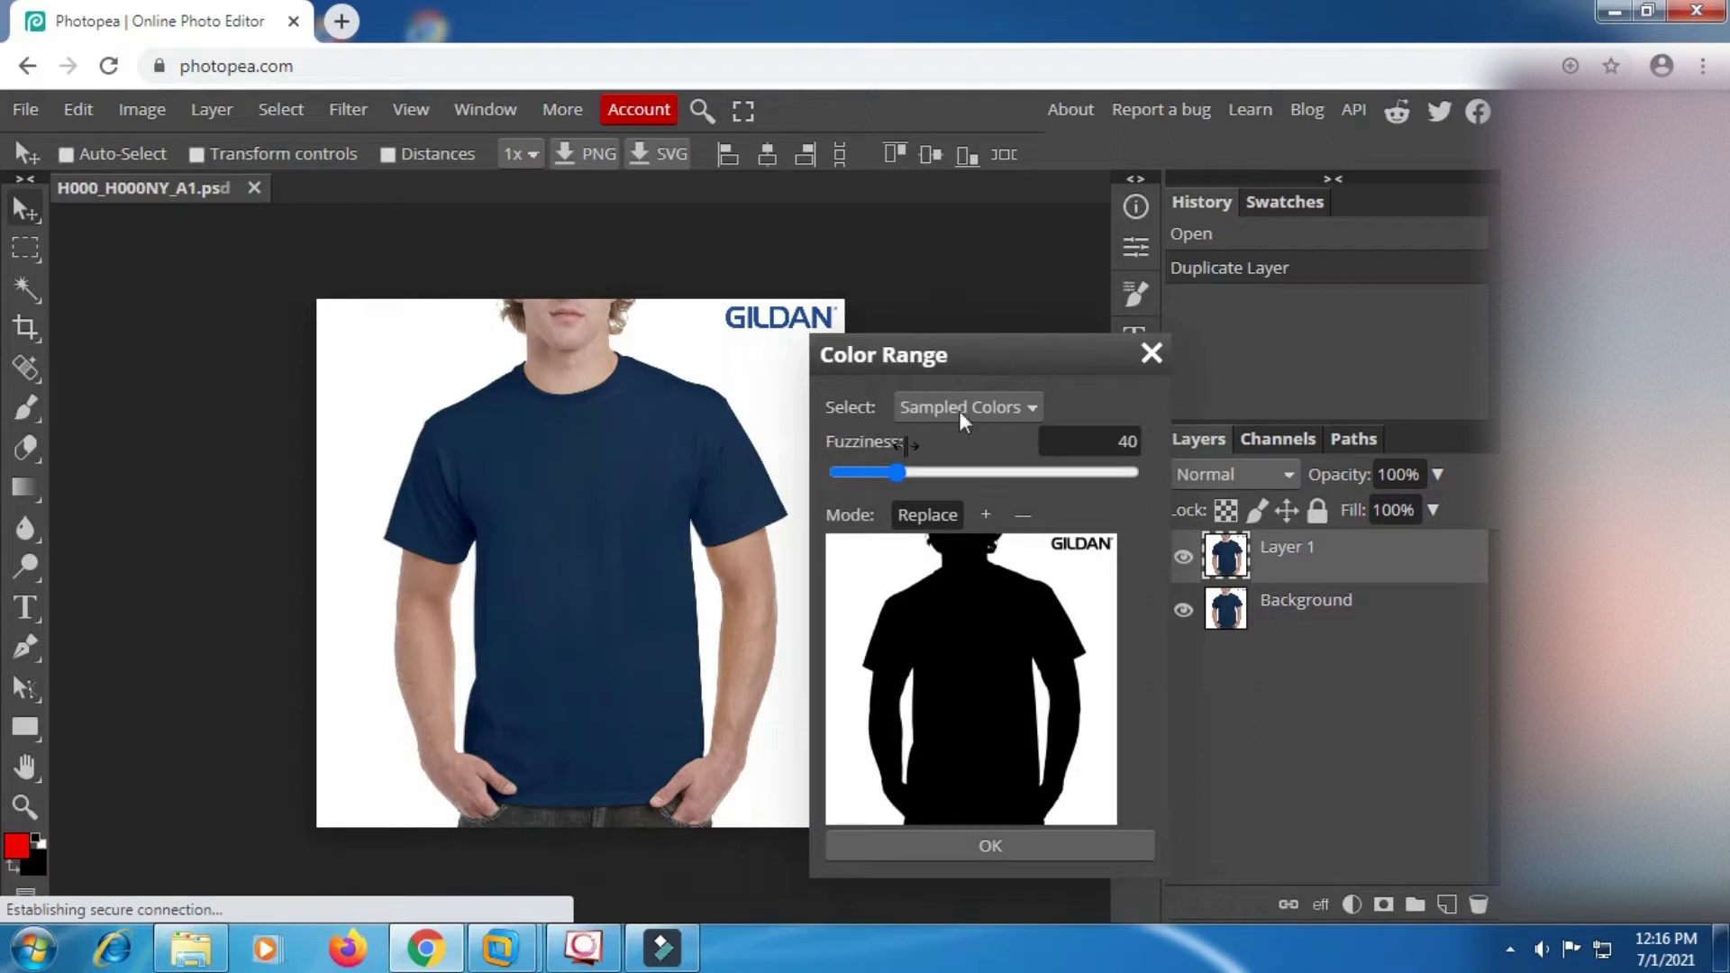
click(558, 510)
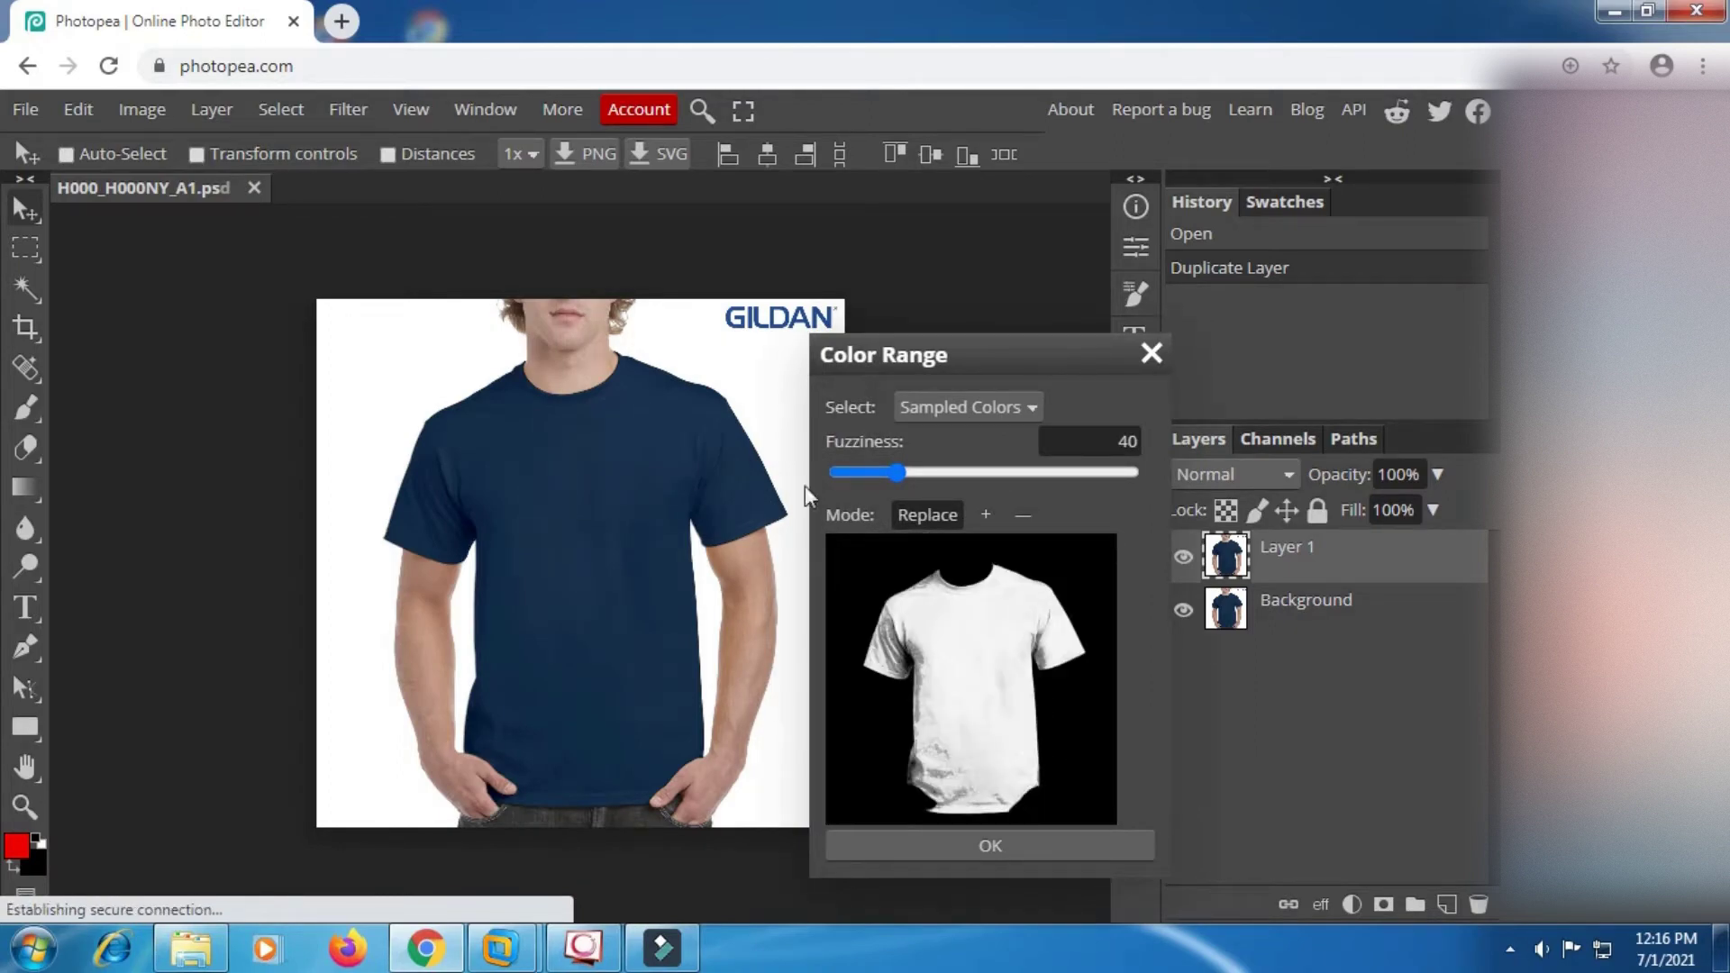
Add the darker and lighter shirt shades on both sleeves and the shoulder to the sampled colors and apply the Color Range selection
click(985, 514)
click(453, 511)
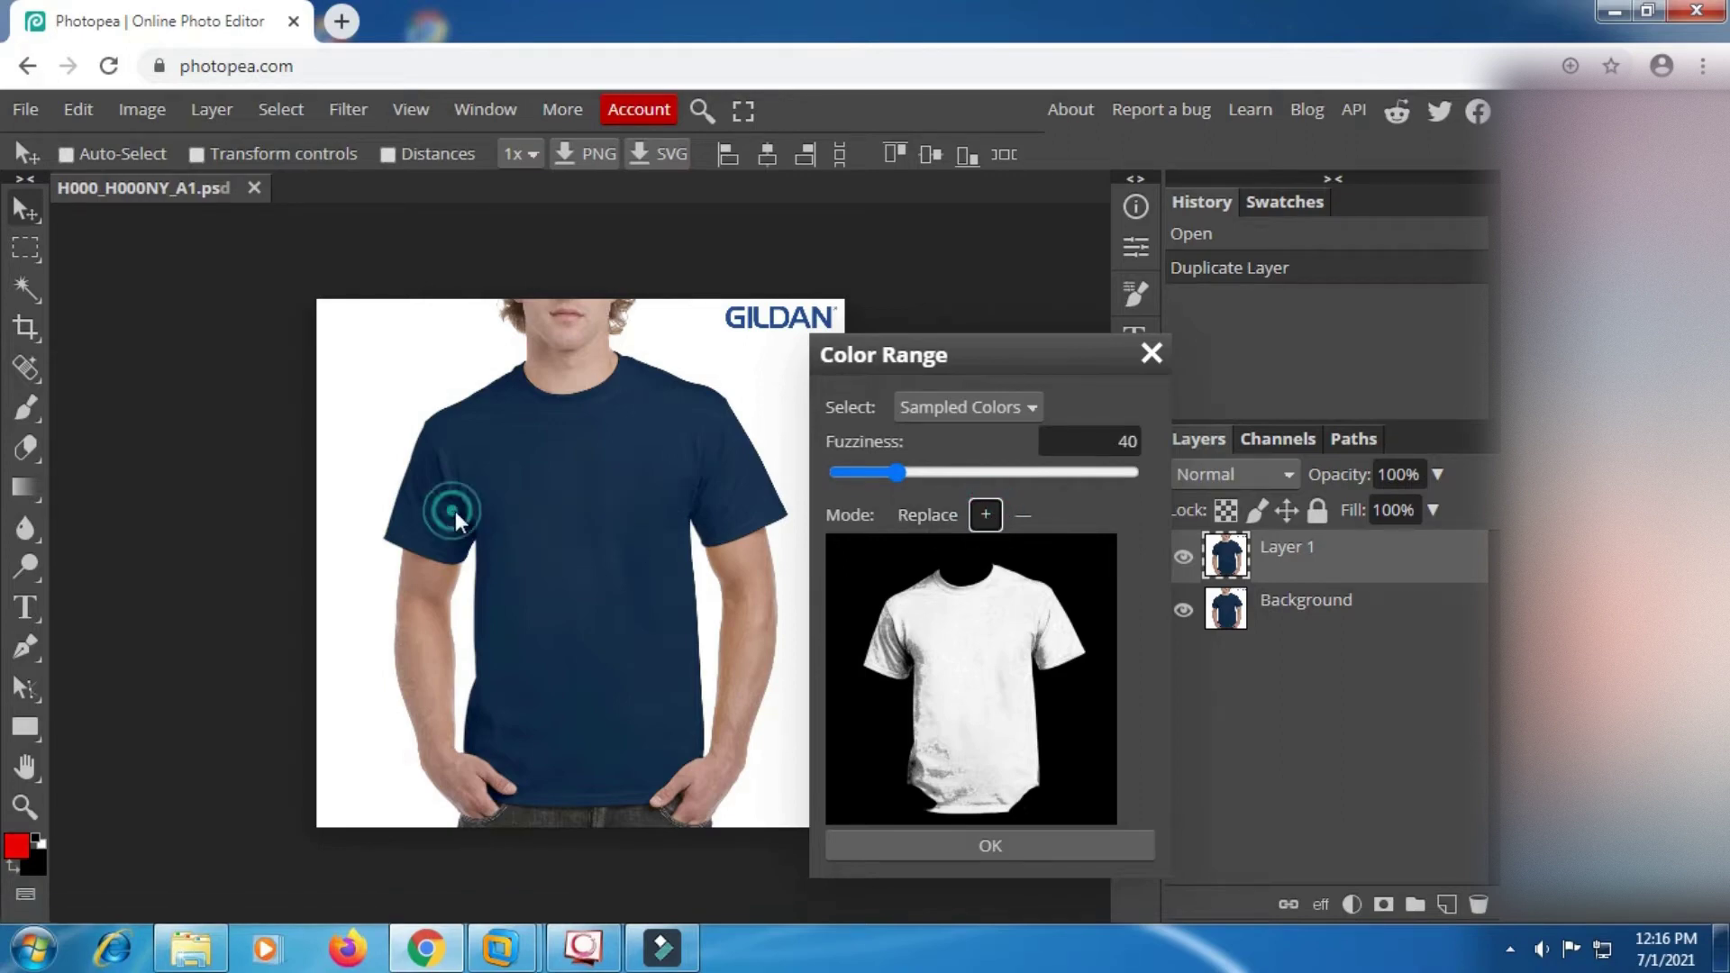
click(460, 502)
click(446, 515)
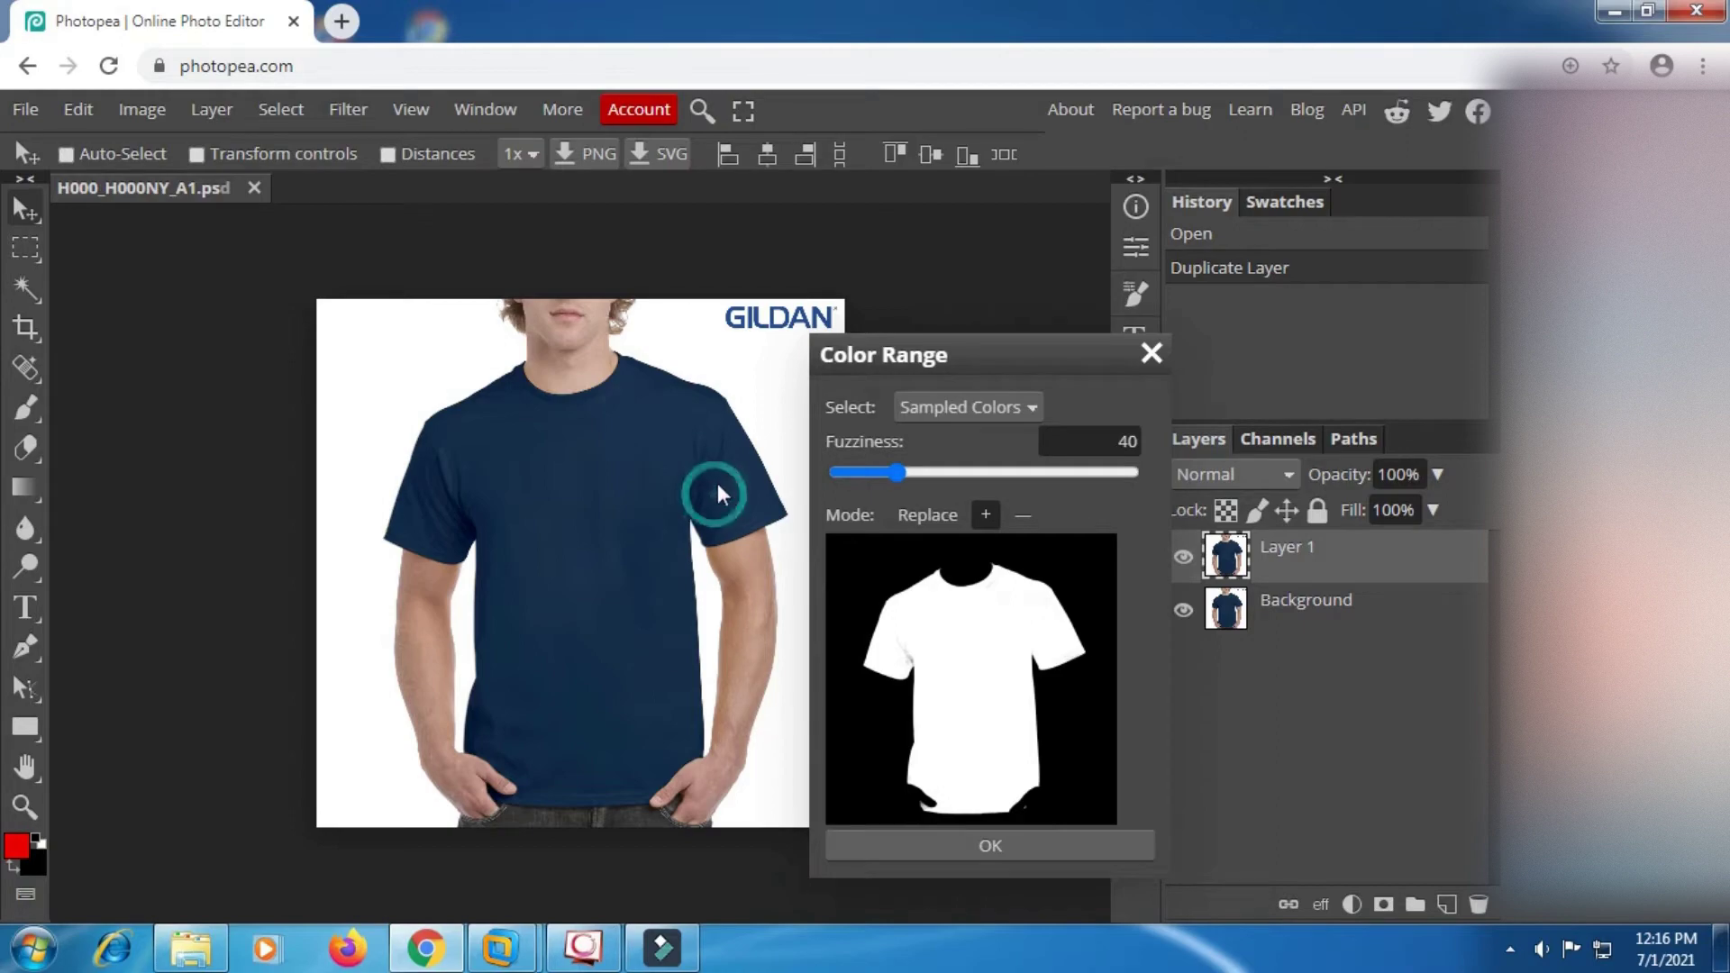
click(712, 392)
click(990, 849)
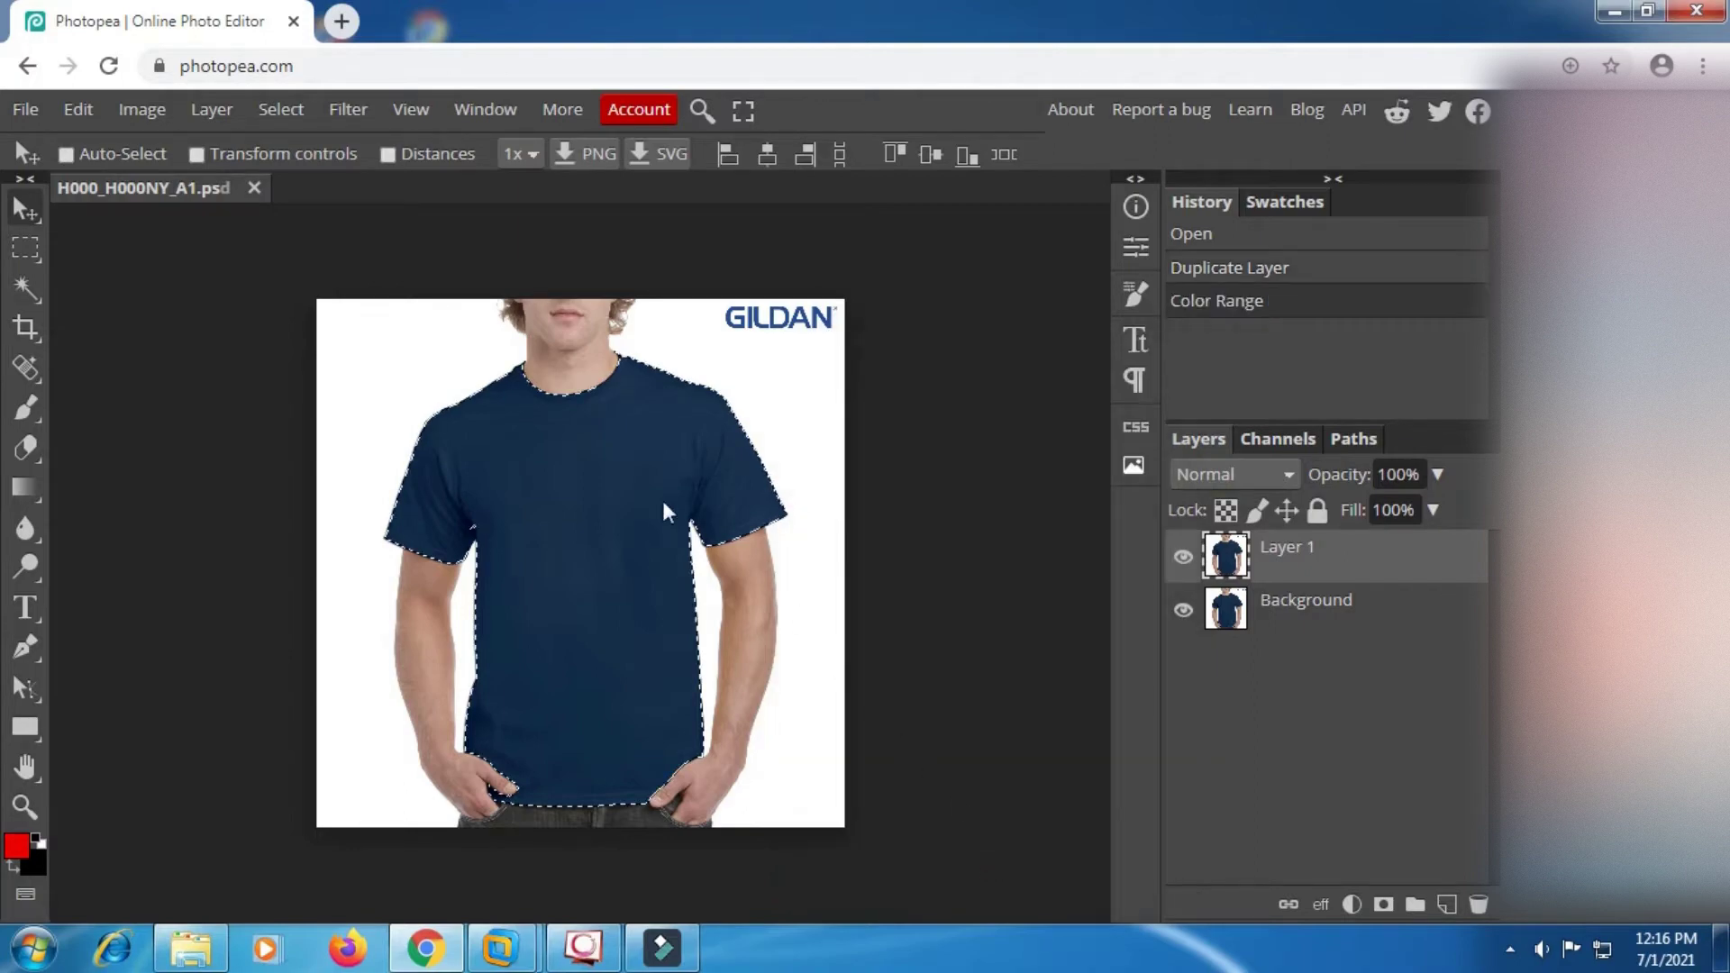
Add a raster mask to Layer 1 from the shirt selection and hide the Background layer
click(1384, 904)
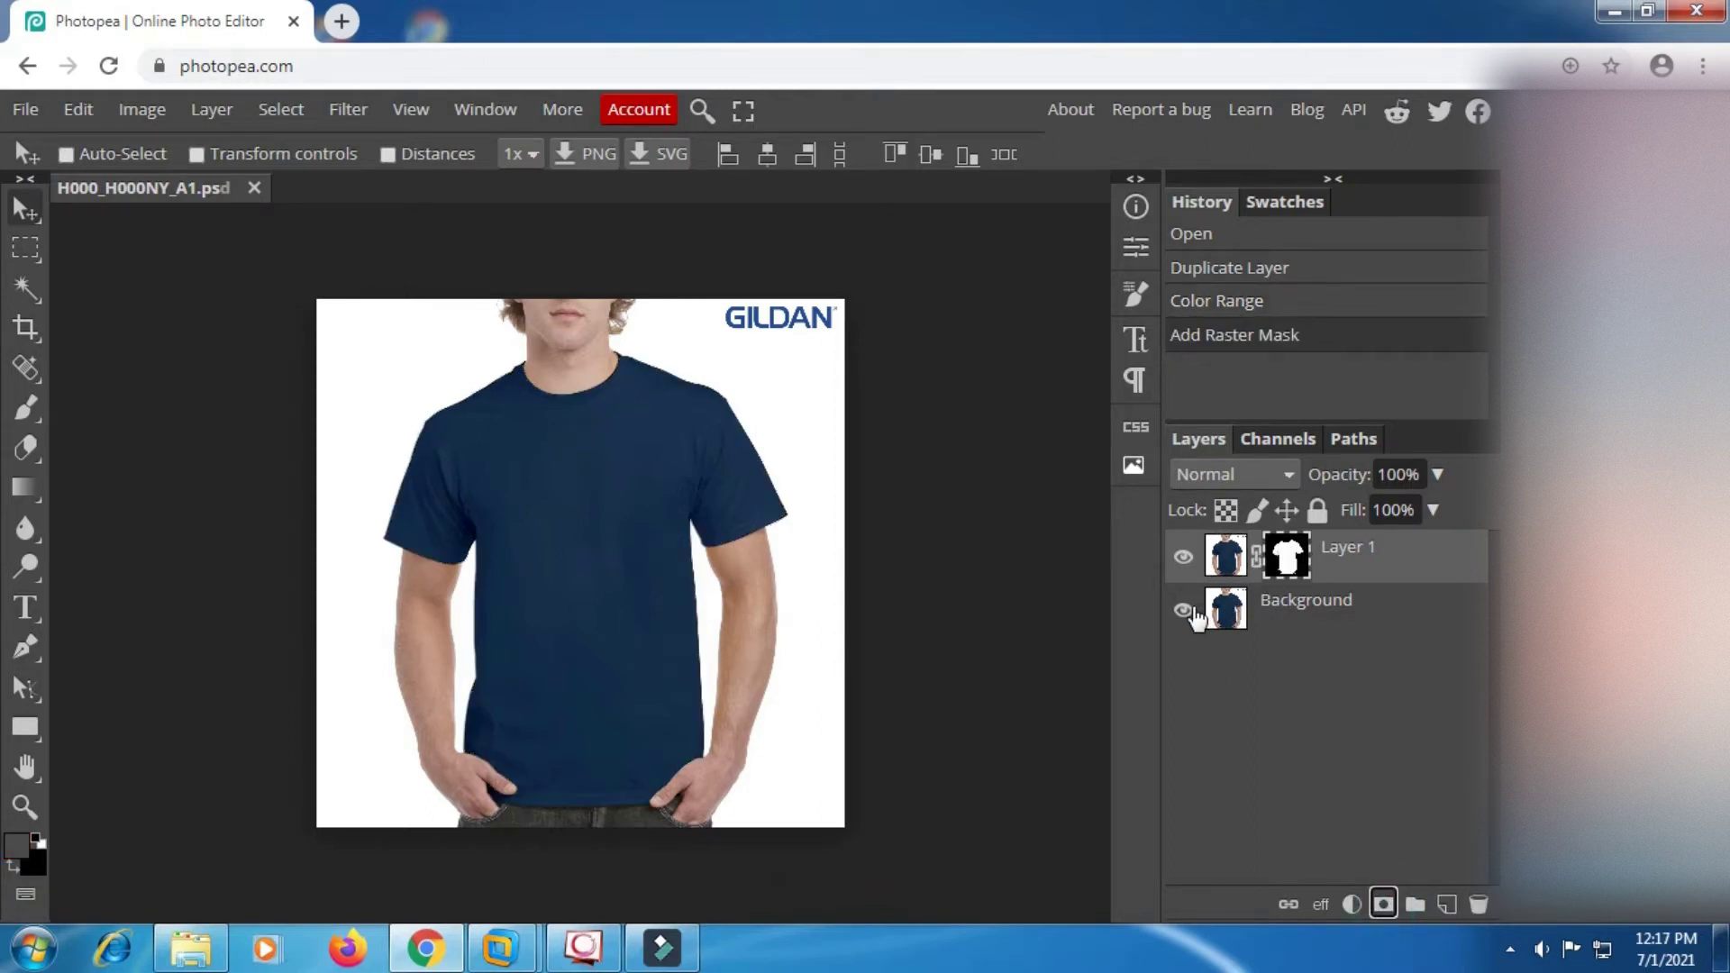
click(1186, 611)
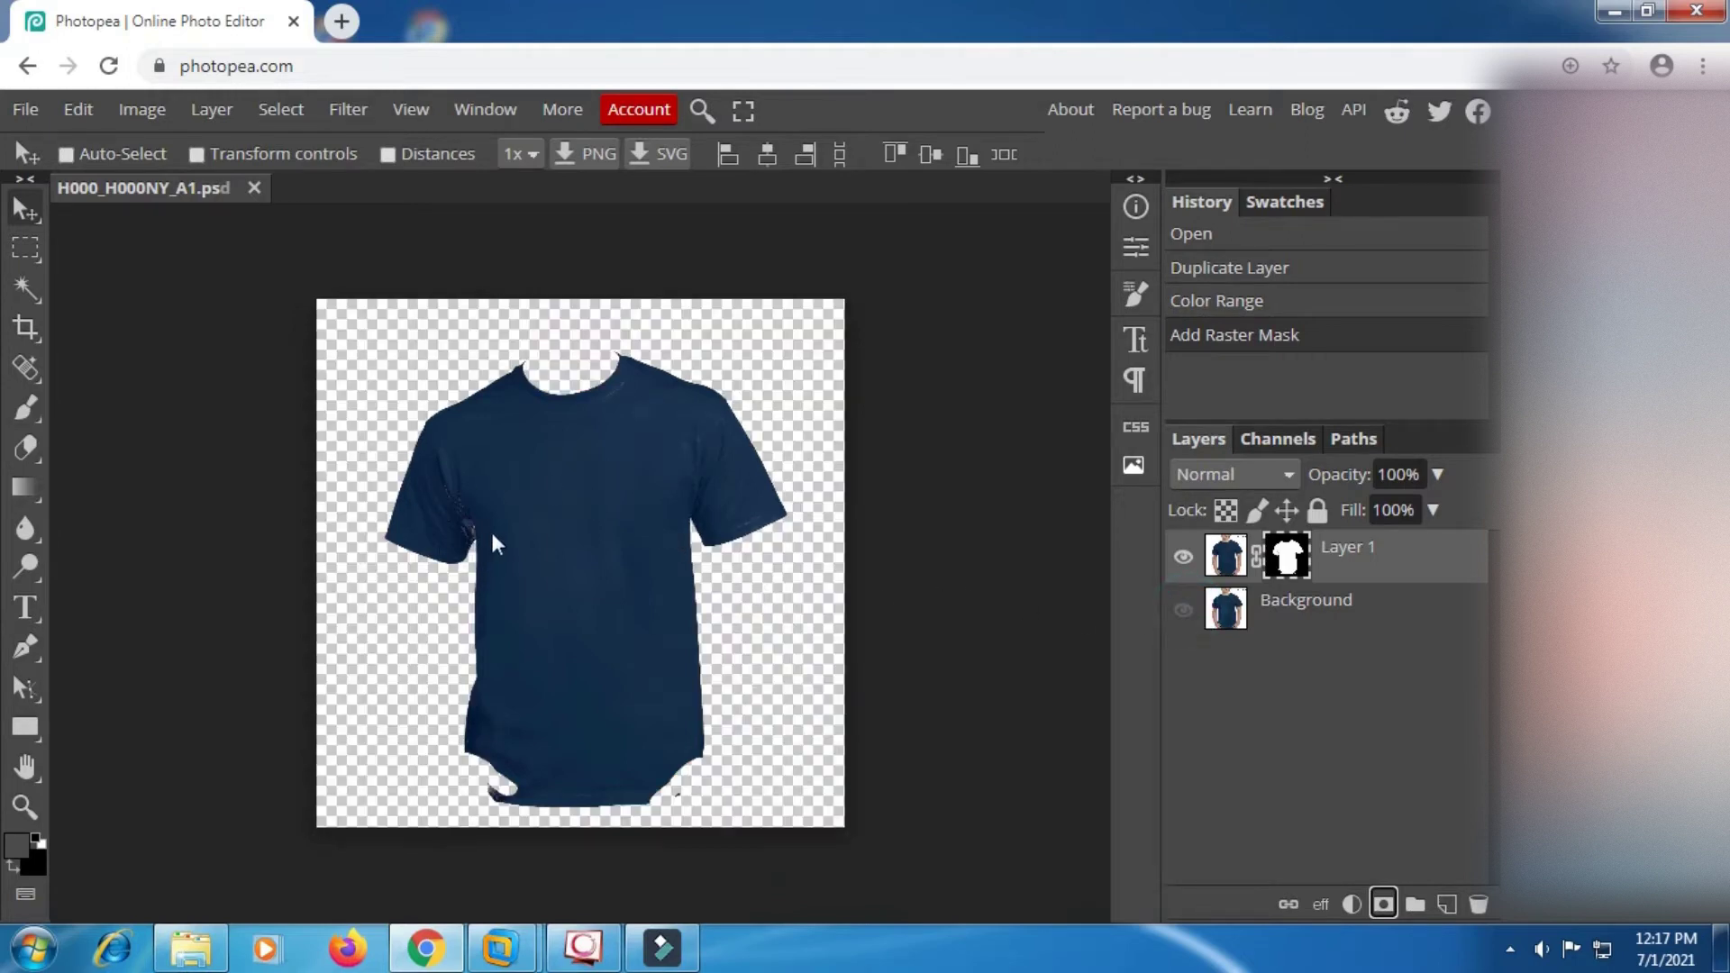
Paint white on Layer 1's mask with a 42 px brush to restore the speckled gaps around the left armpit
scroll(471, 554, up, 6)
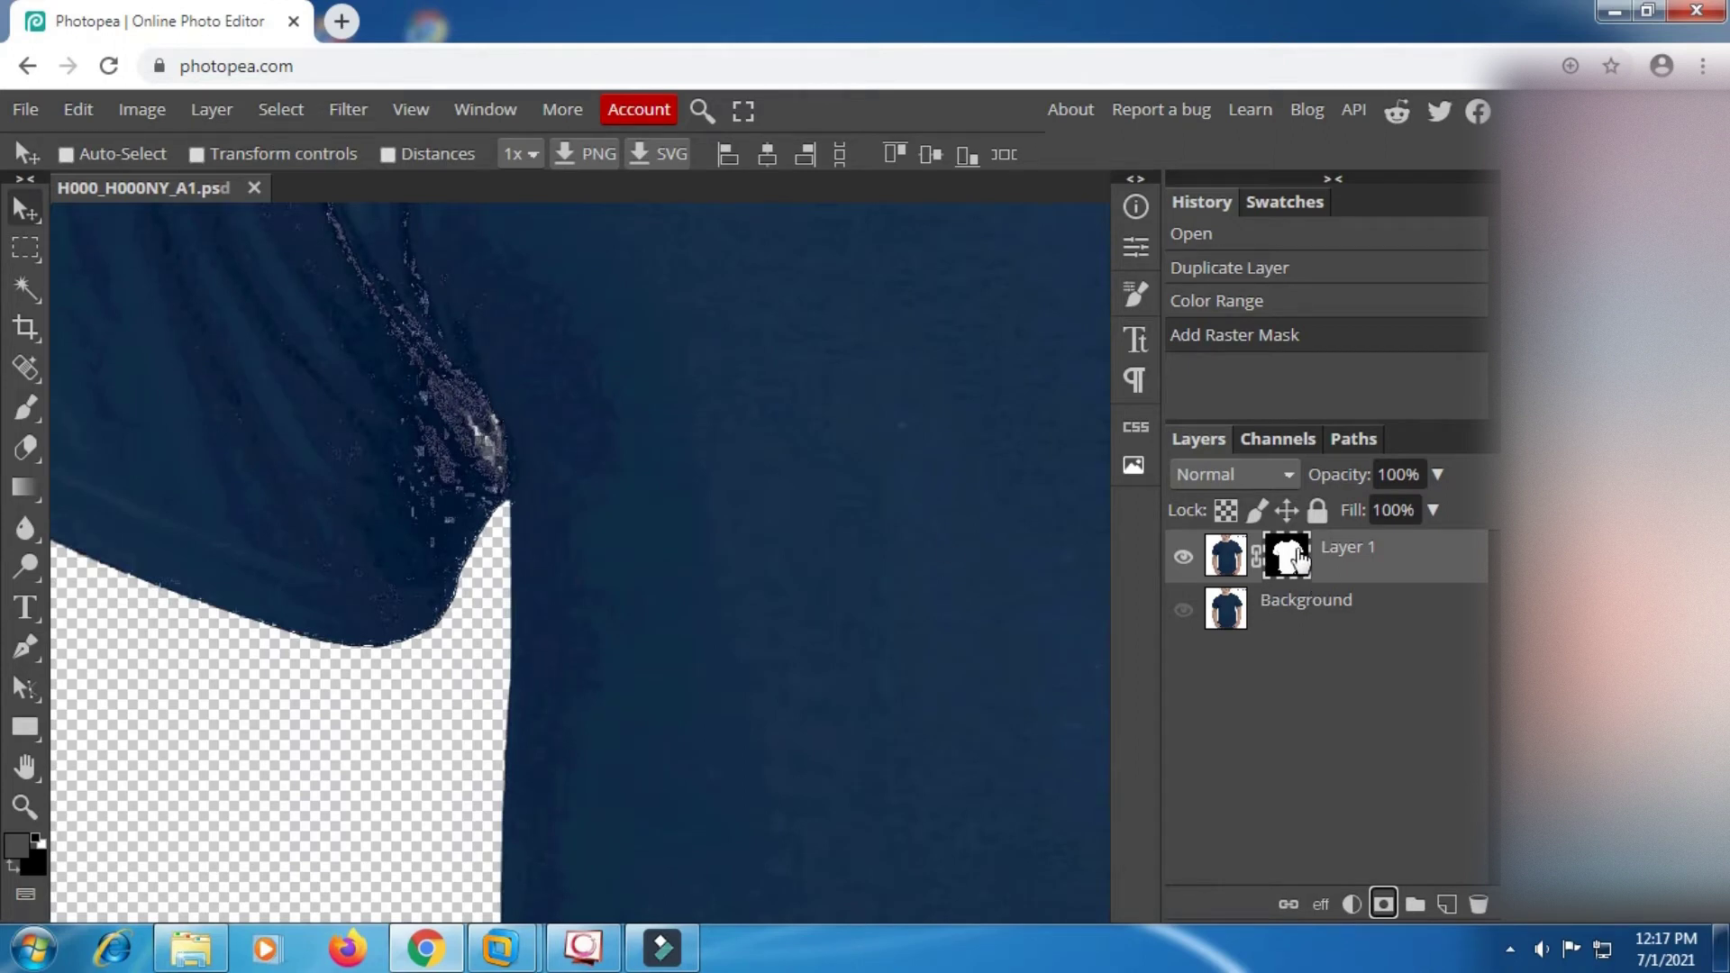
click(39, 838)
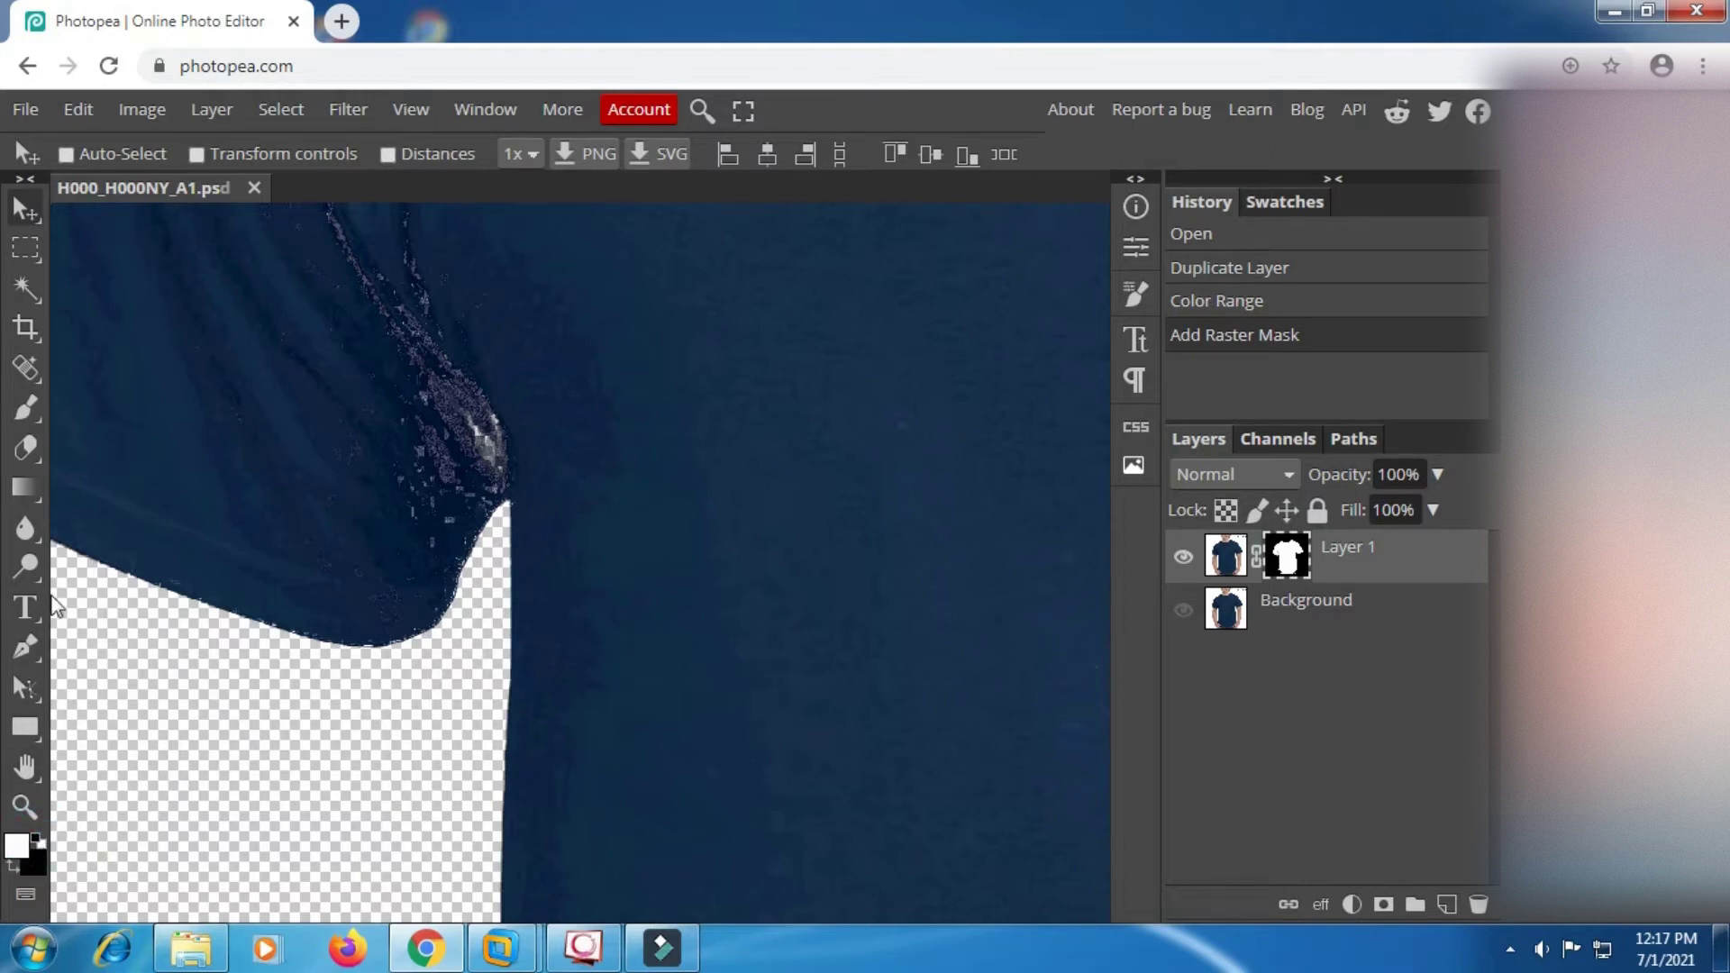
click(25, 408)
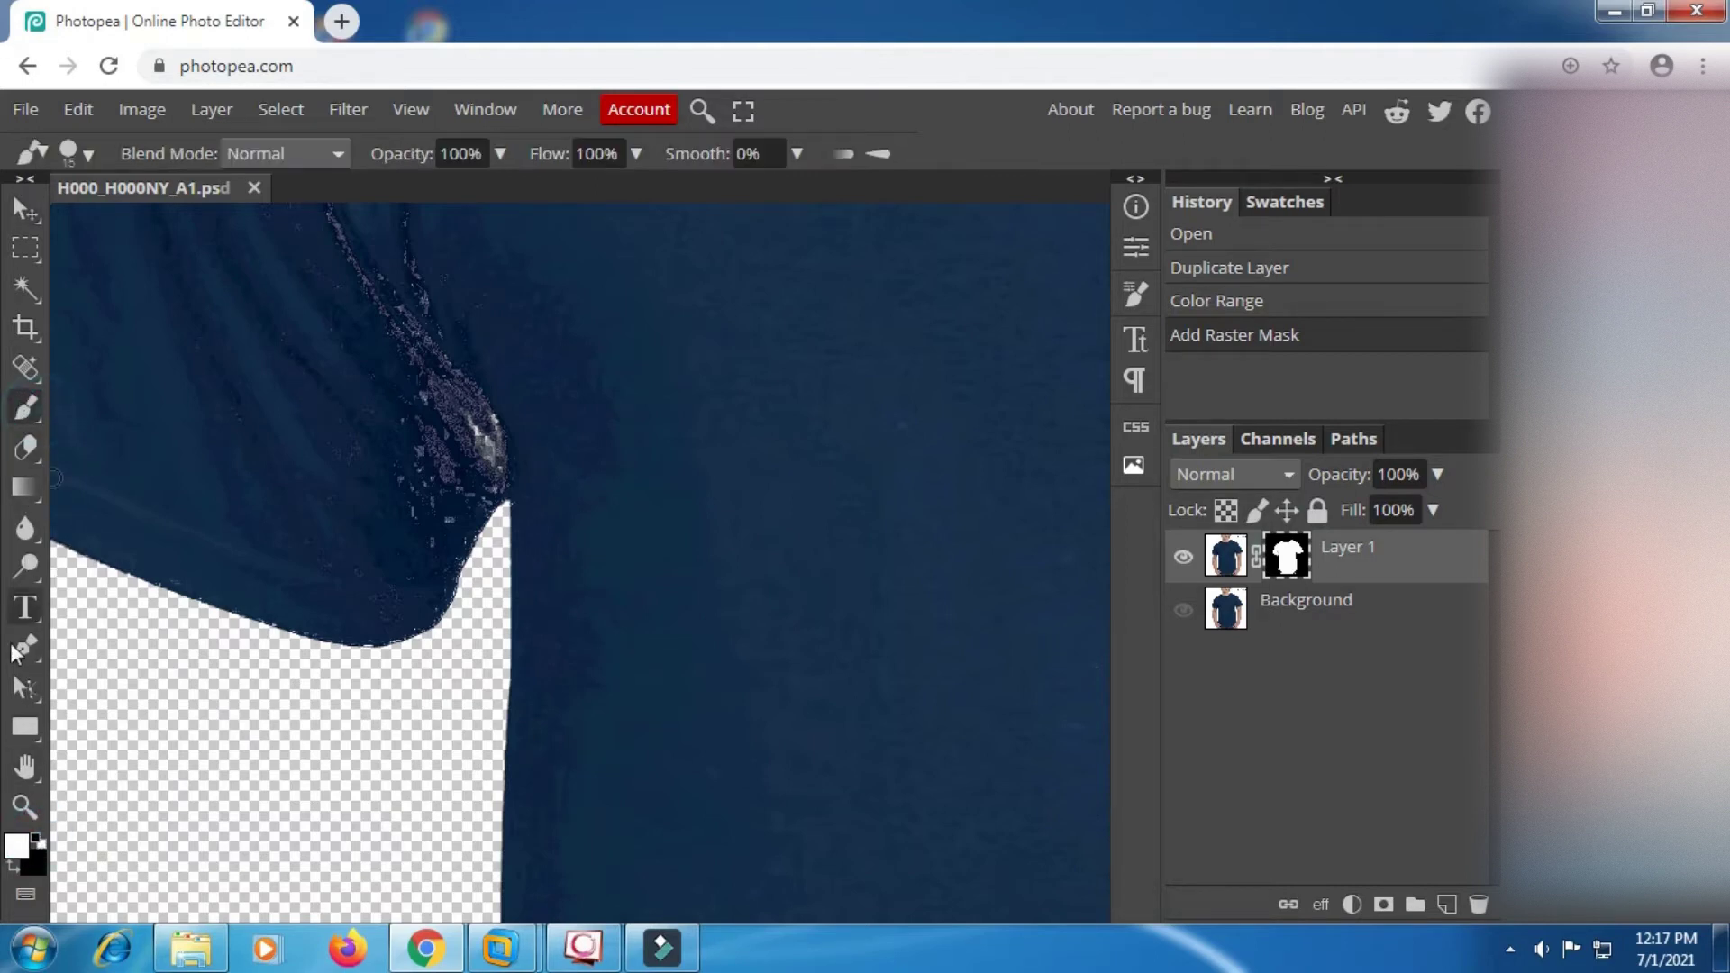
click(17, 844)
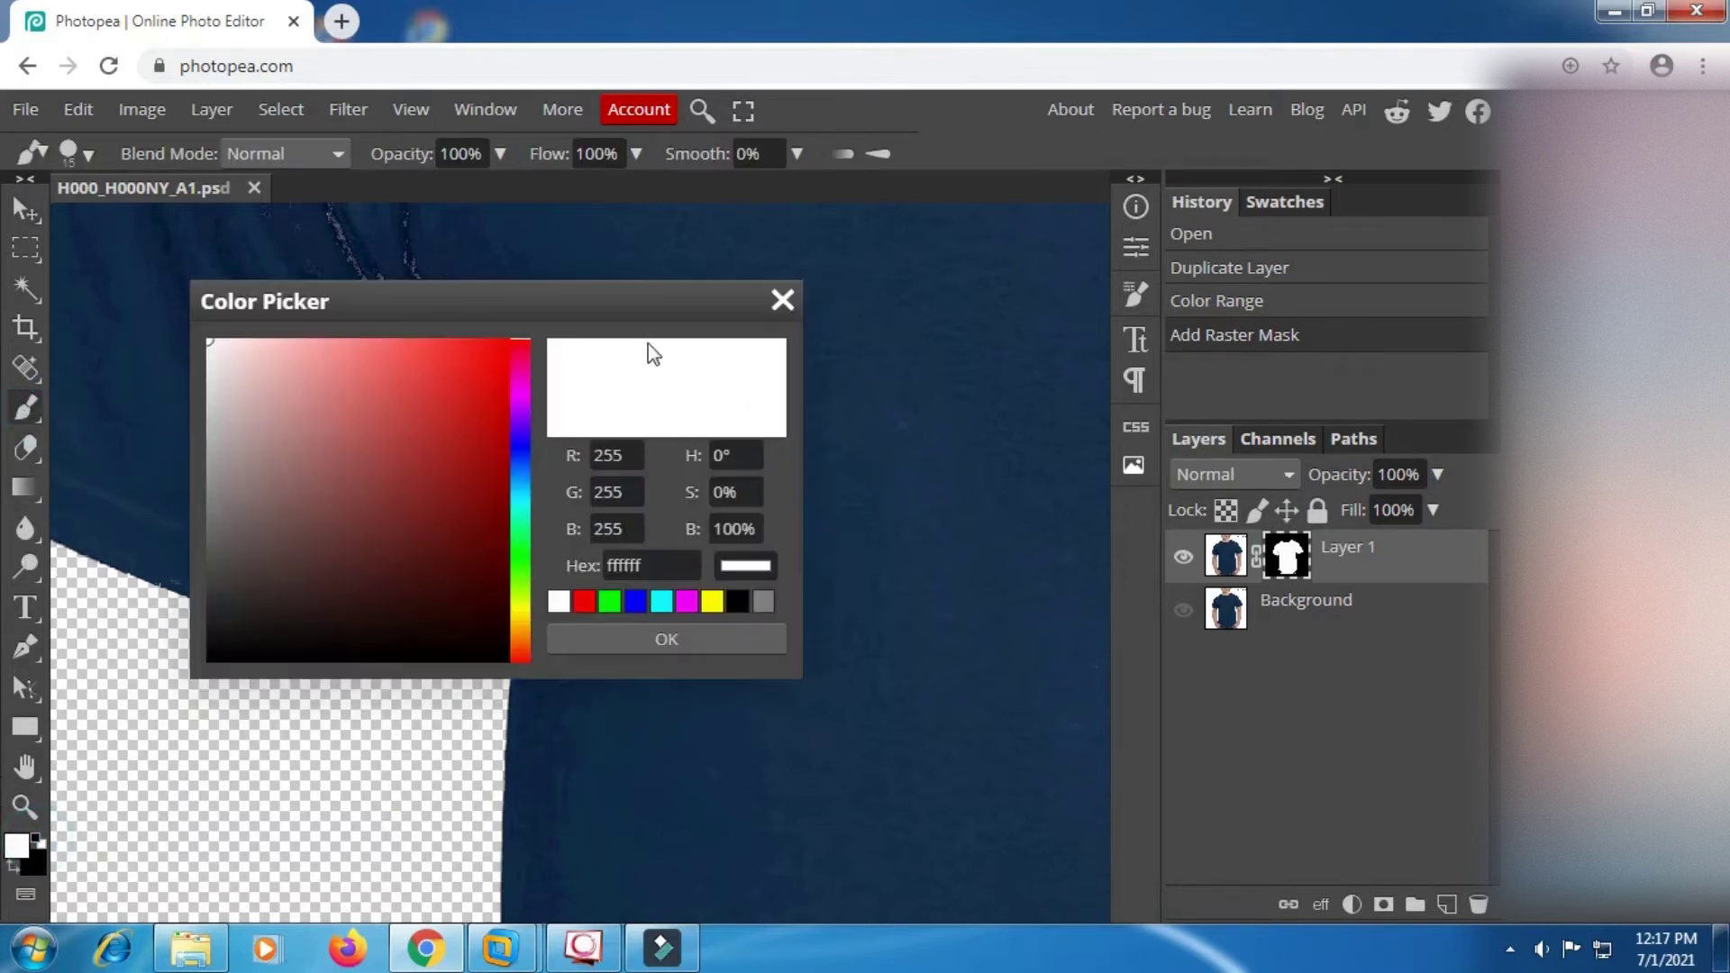
click(641, 642)
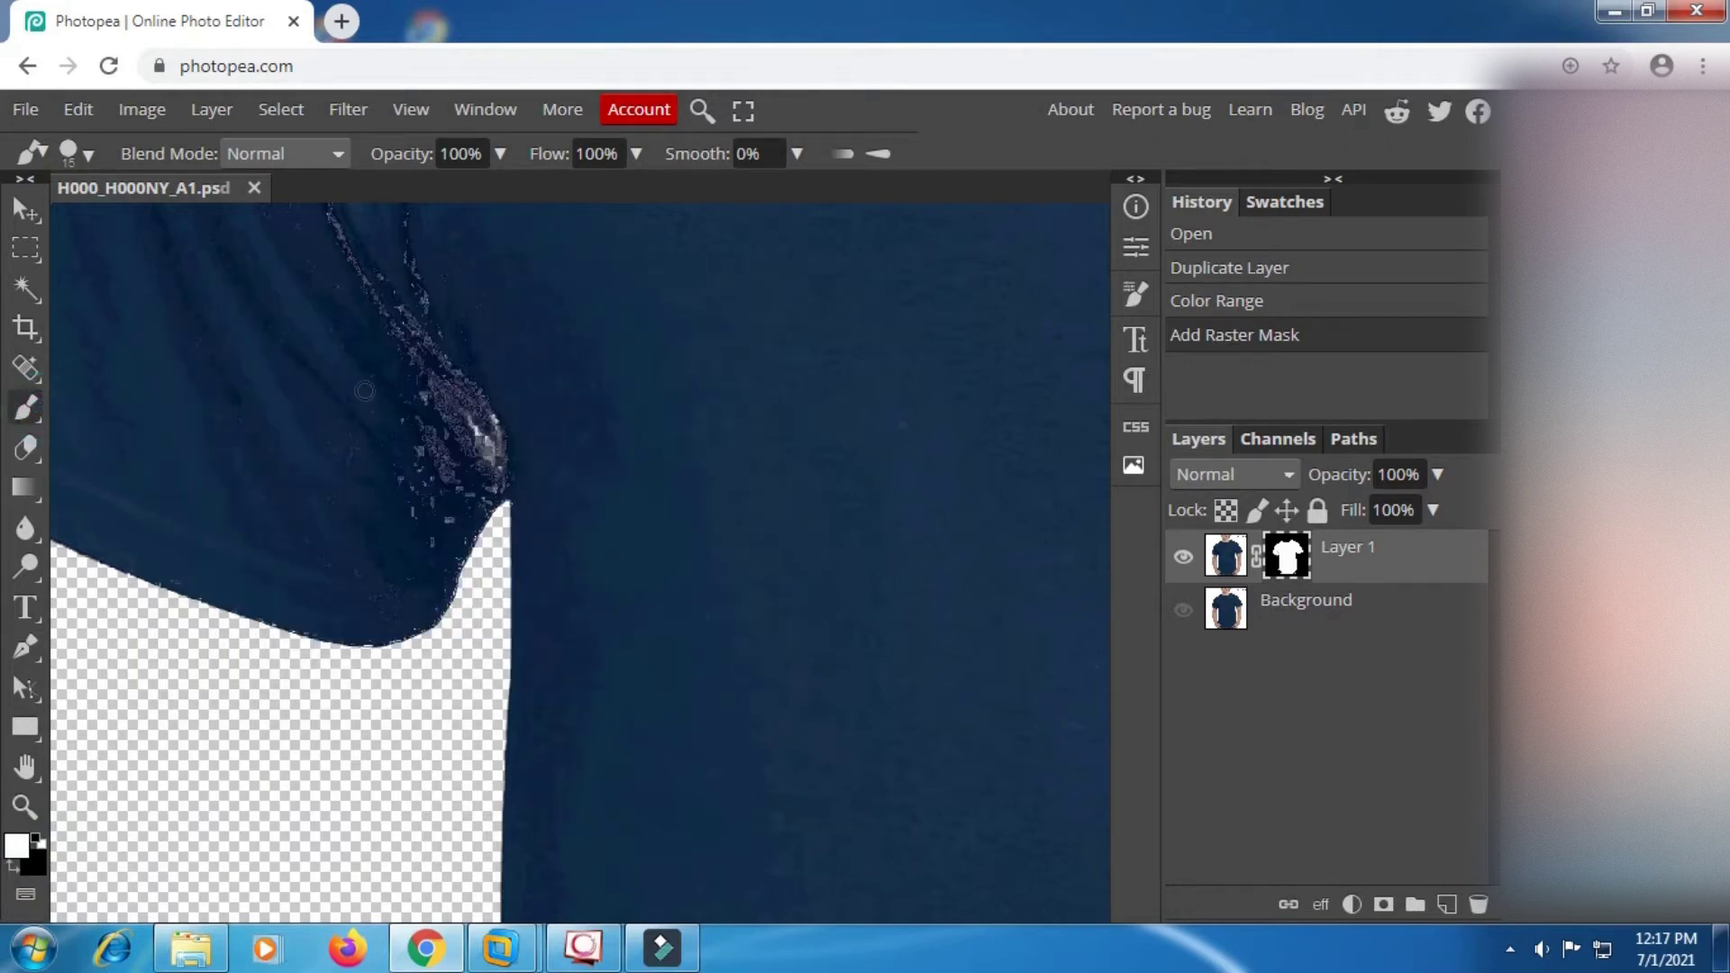
right_click(403, 360)
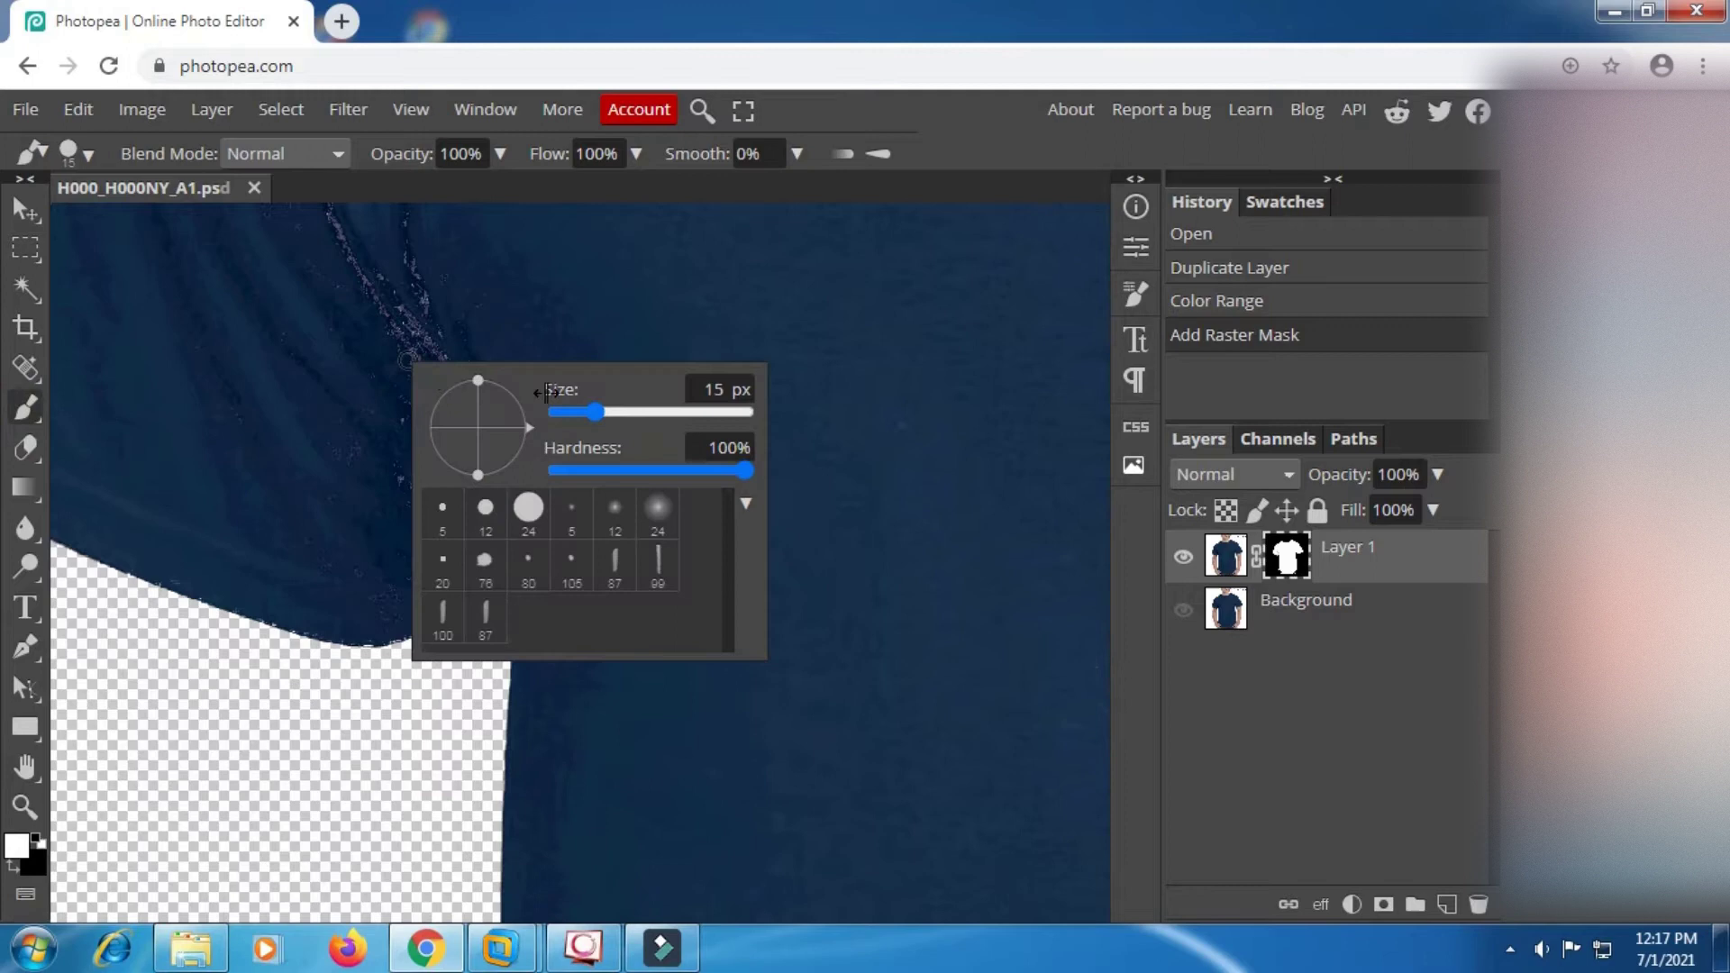
click(636, 412)
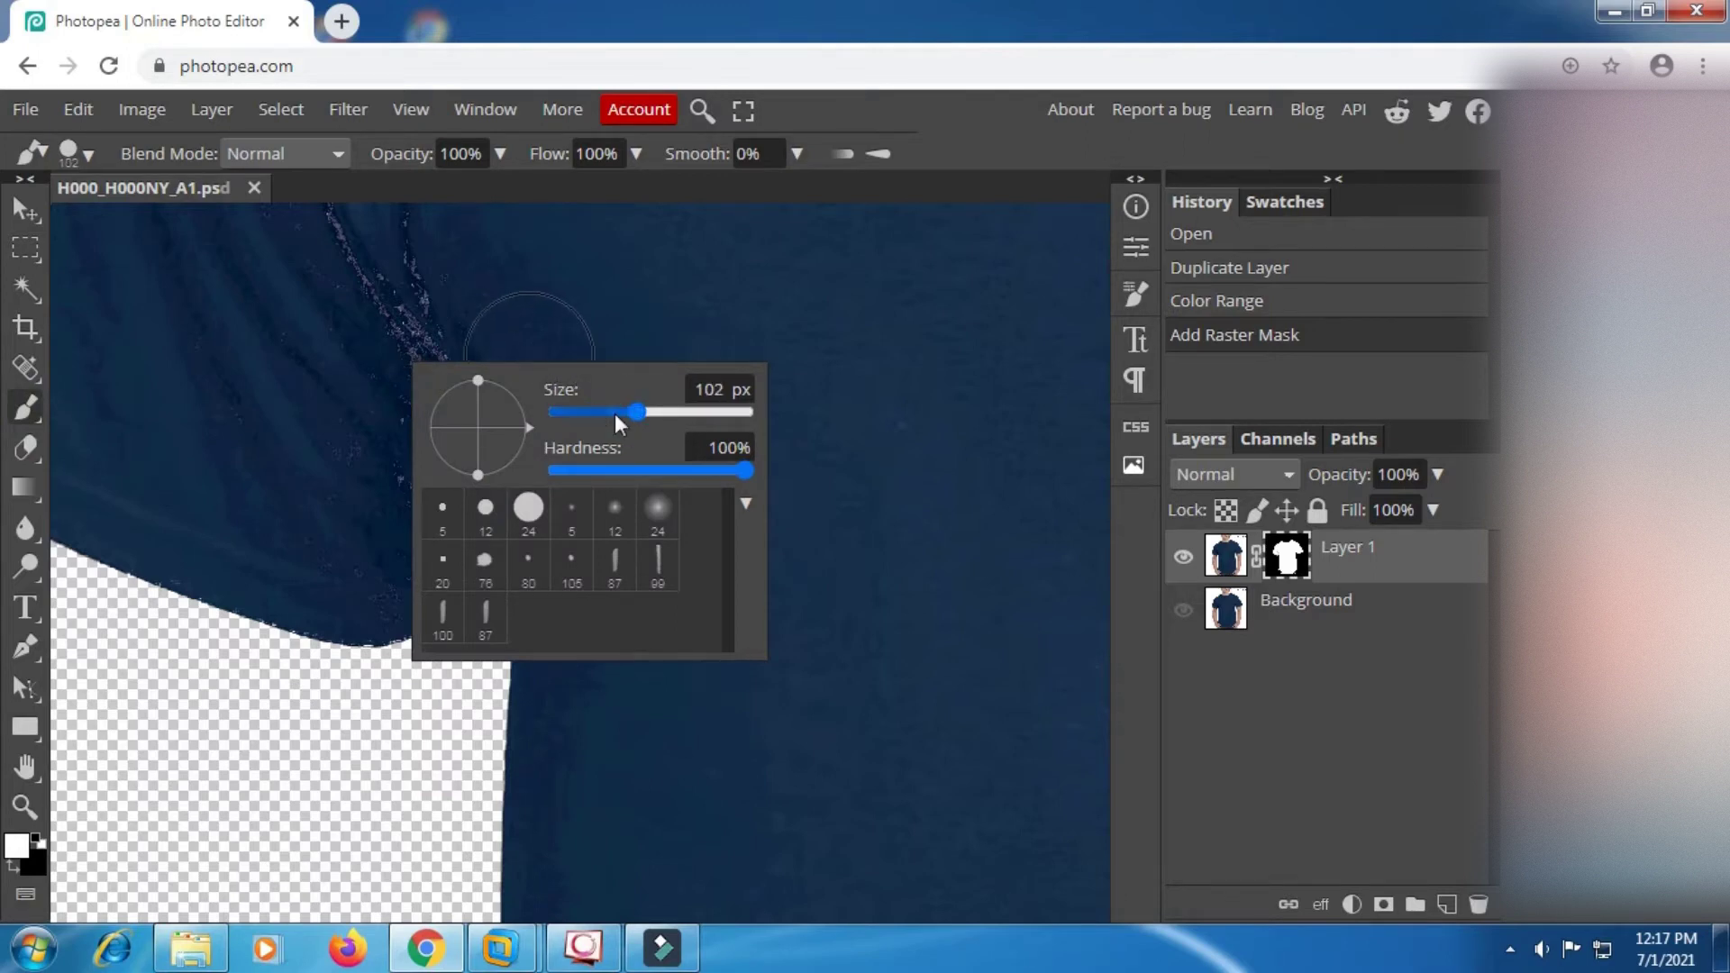
click(614, 413)
mouse_move(408, 269)
mouse_down()
mouse_move(414, 351)
mouse_move(475, 424)
mouse_move(475, 459)
mouse_move(436, 483)
mouse_move(417, 417)
mouse_move(436, 456)
mouse_move(428, 514)
mouse_move(492, 466)
mouse_move(436, 514)
mouse_move(387, 603)
mouse_move(375, 552)
mouse_move(509, 530)
mouse_up()
click(1180, 612)
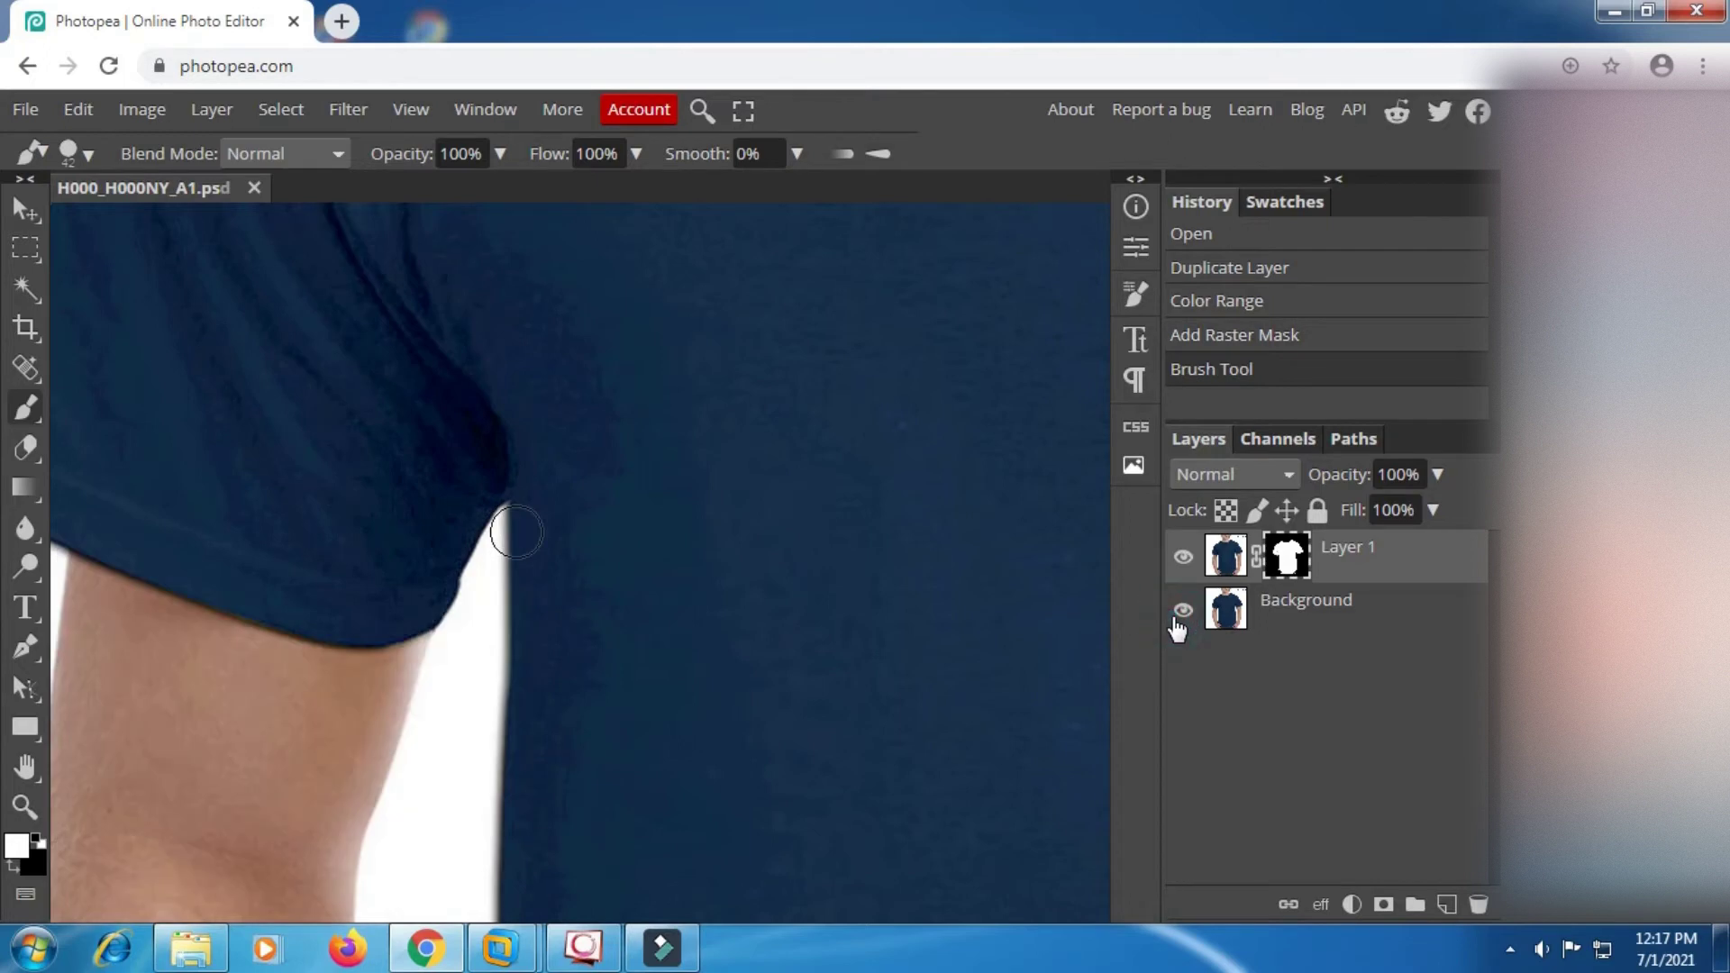
click(1180, 613)
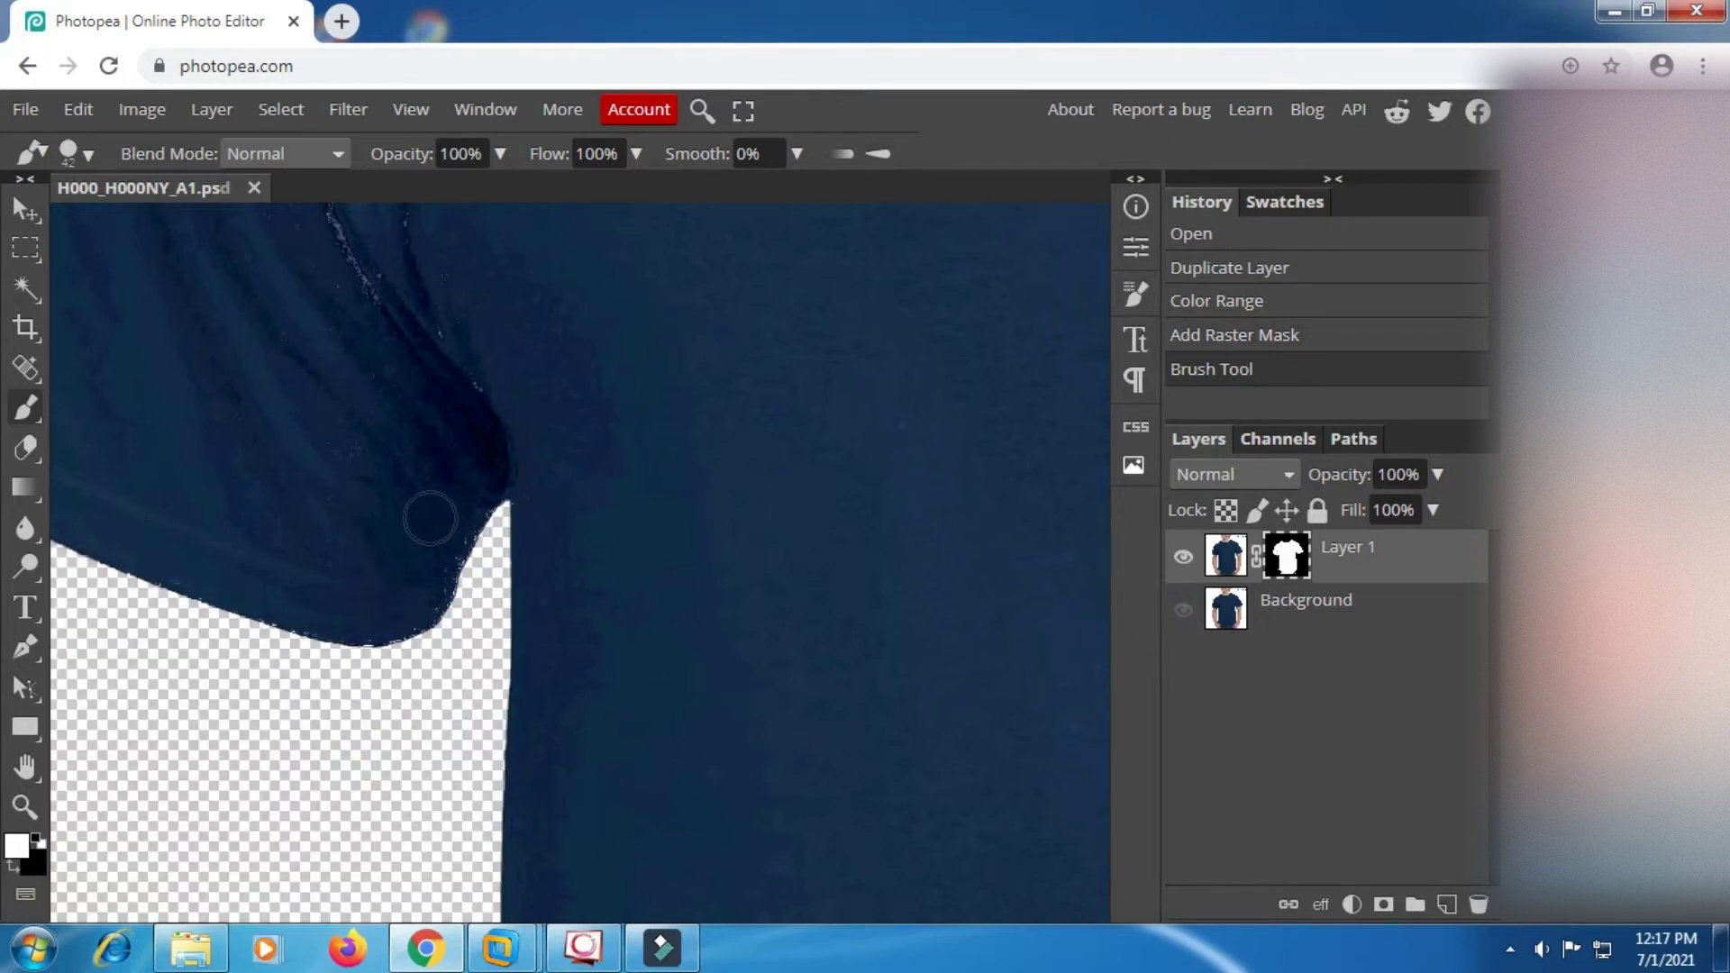
click(334, 537)
Paint white on the mask over the speckled gaps in the inner folds of the left sleeve
key(ctrl+0)
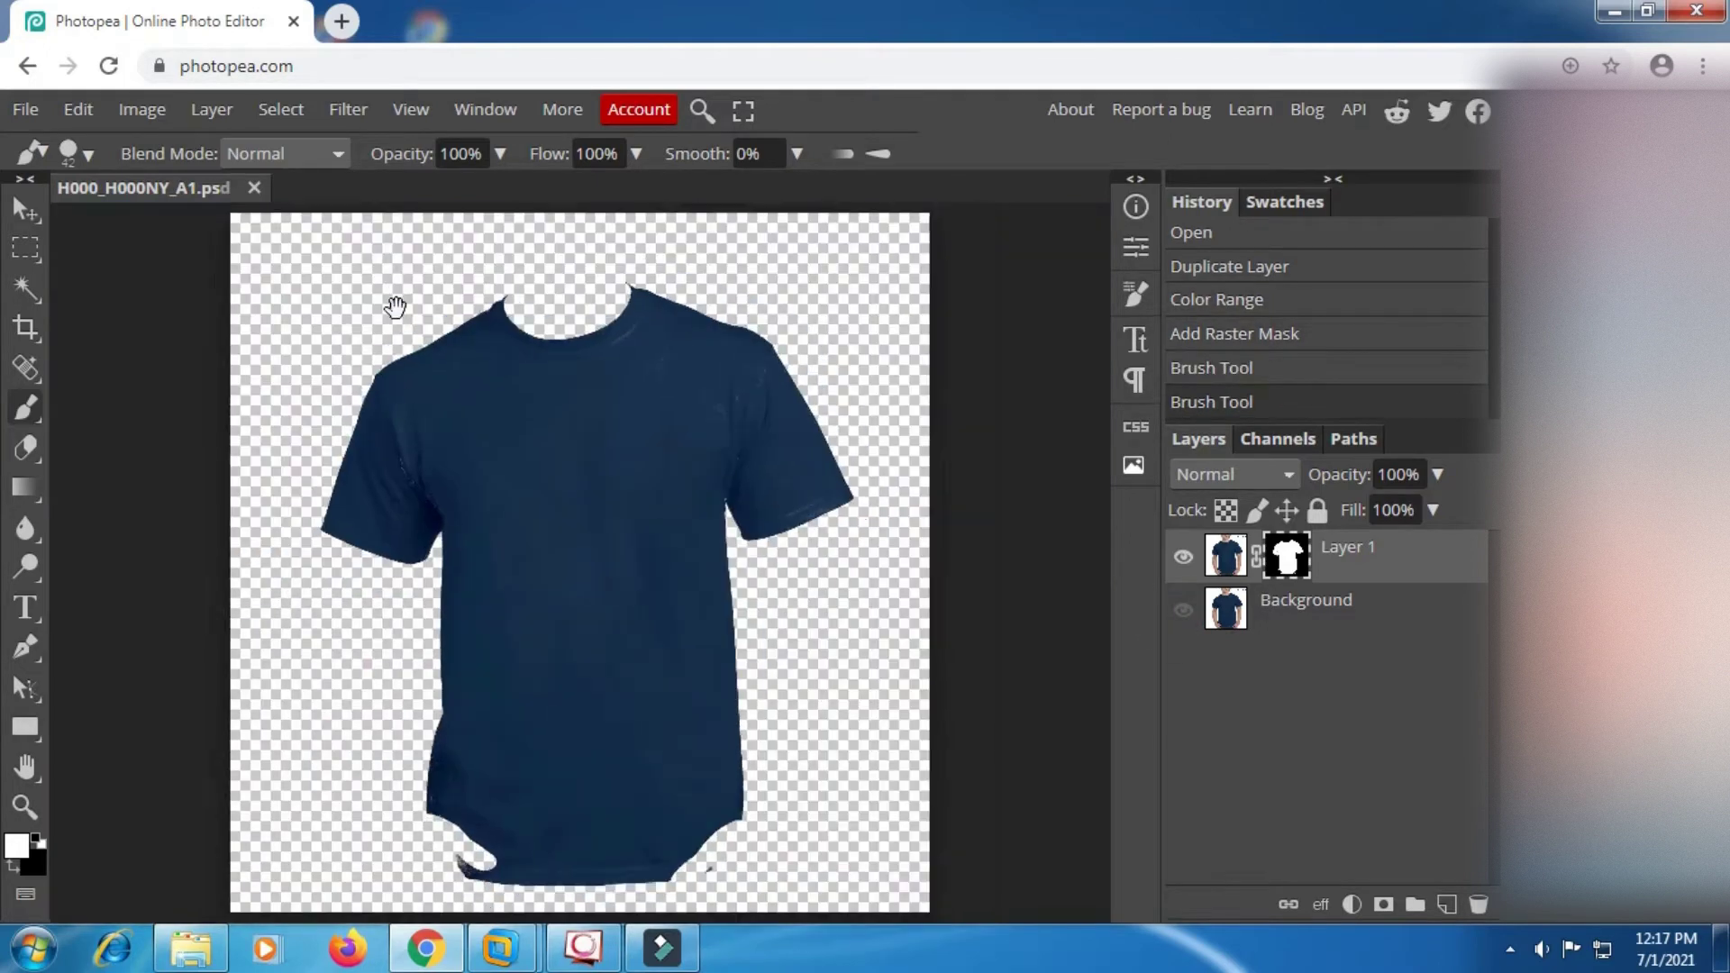
scroll(526, 535, up, 3)
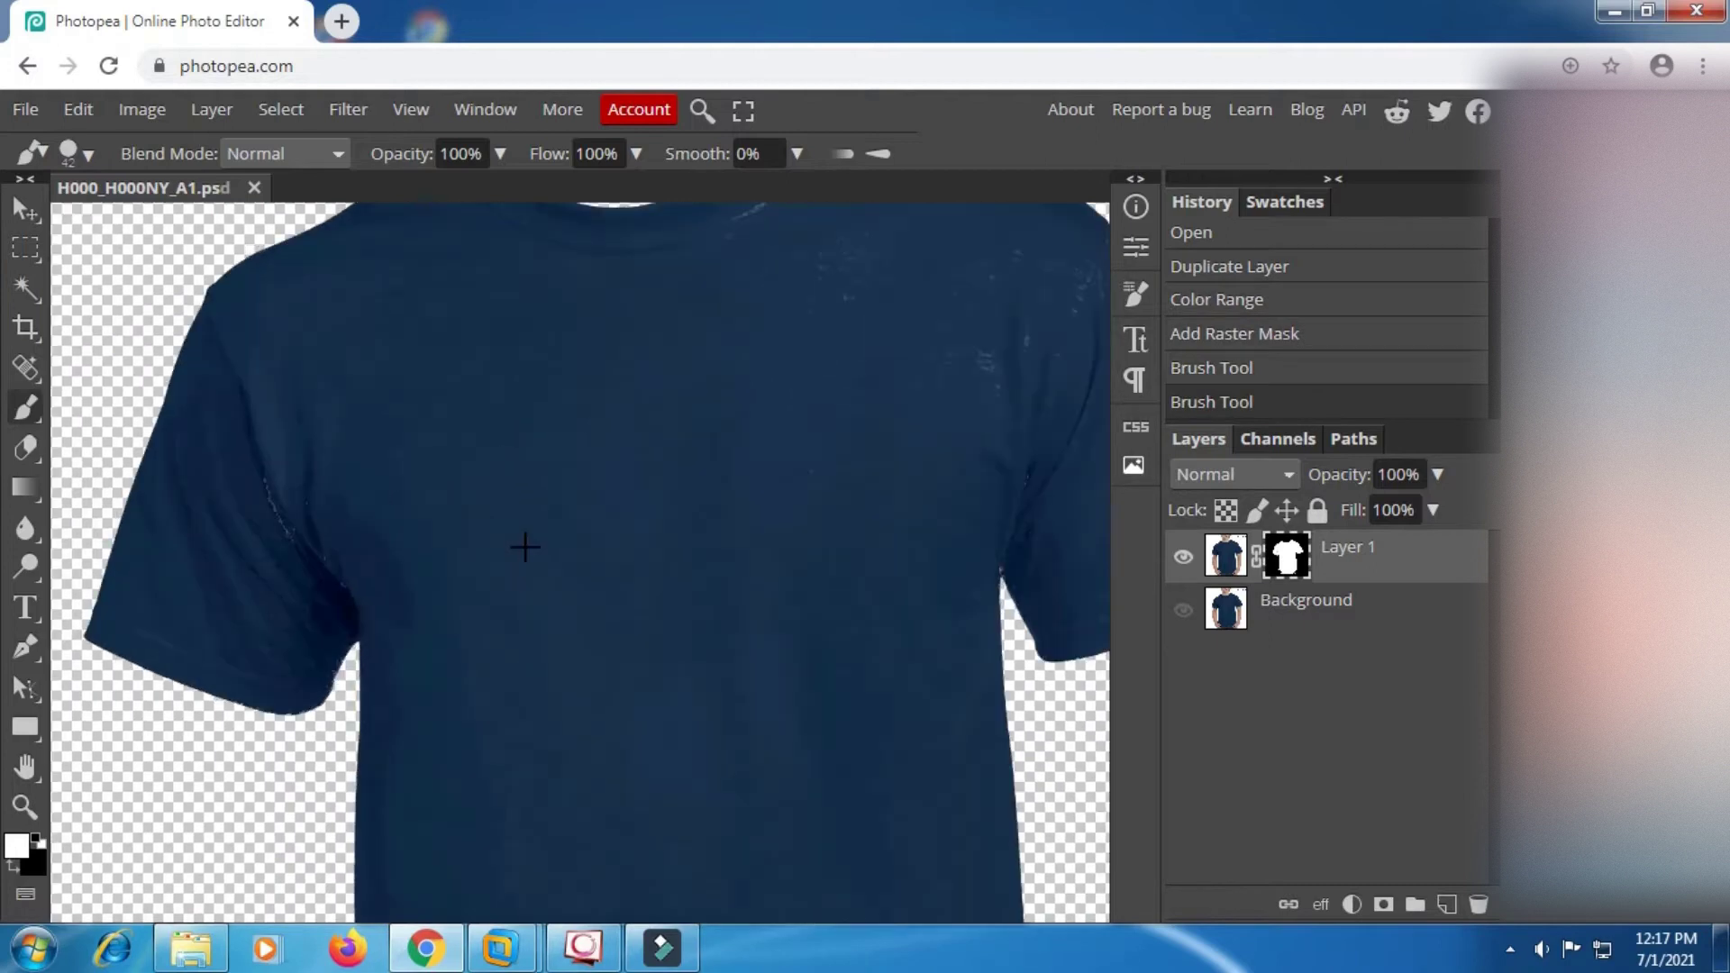
key(space)
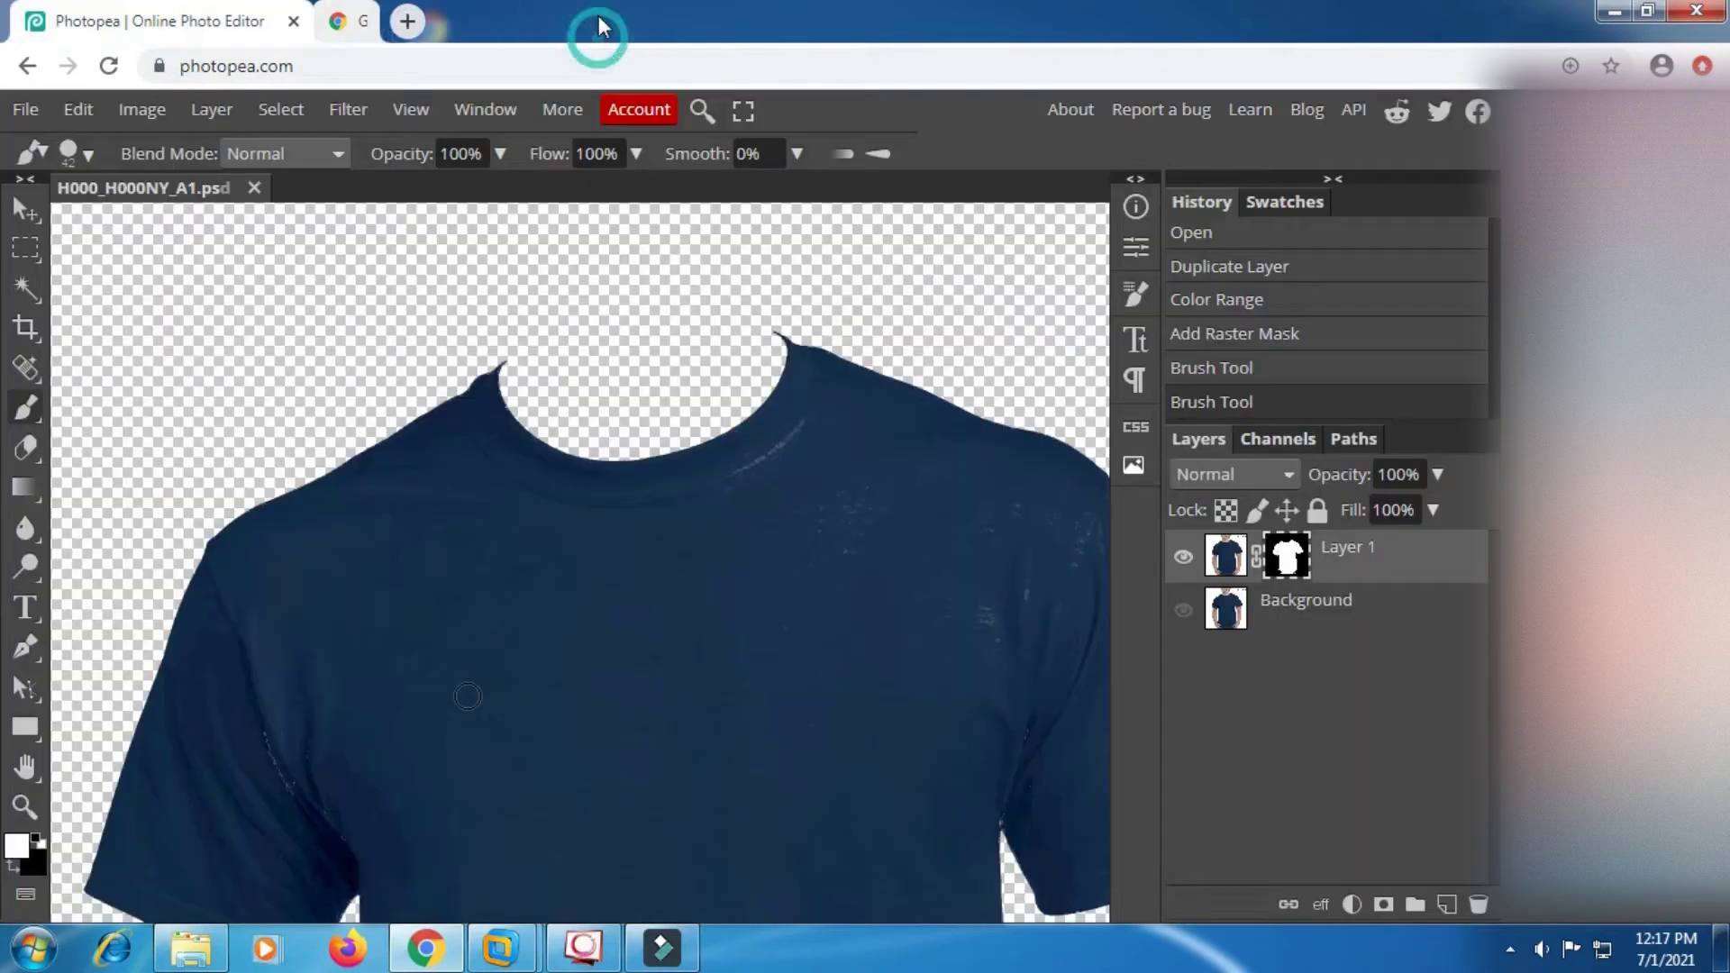
click(596, 21)
scroll(475, 647, up, 8)
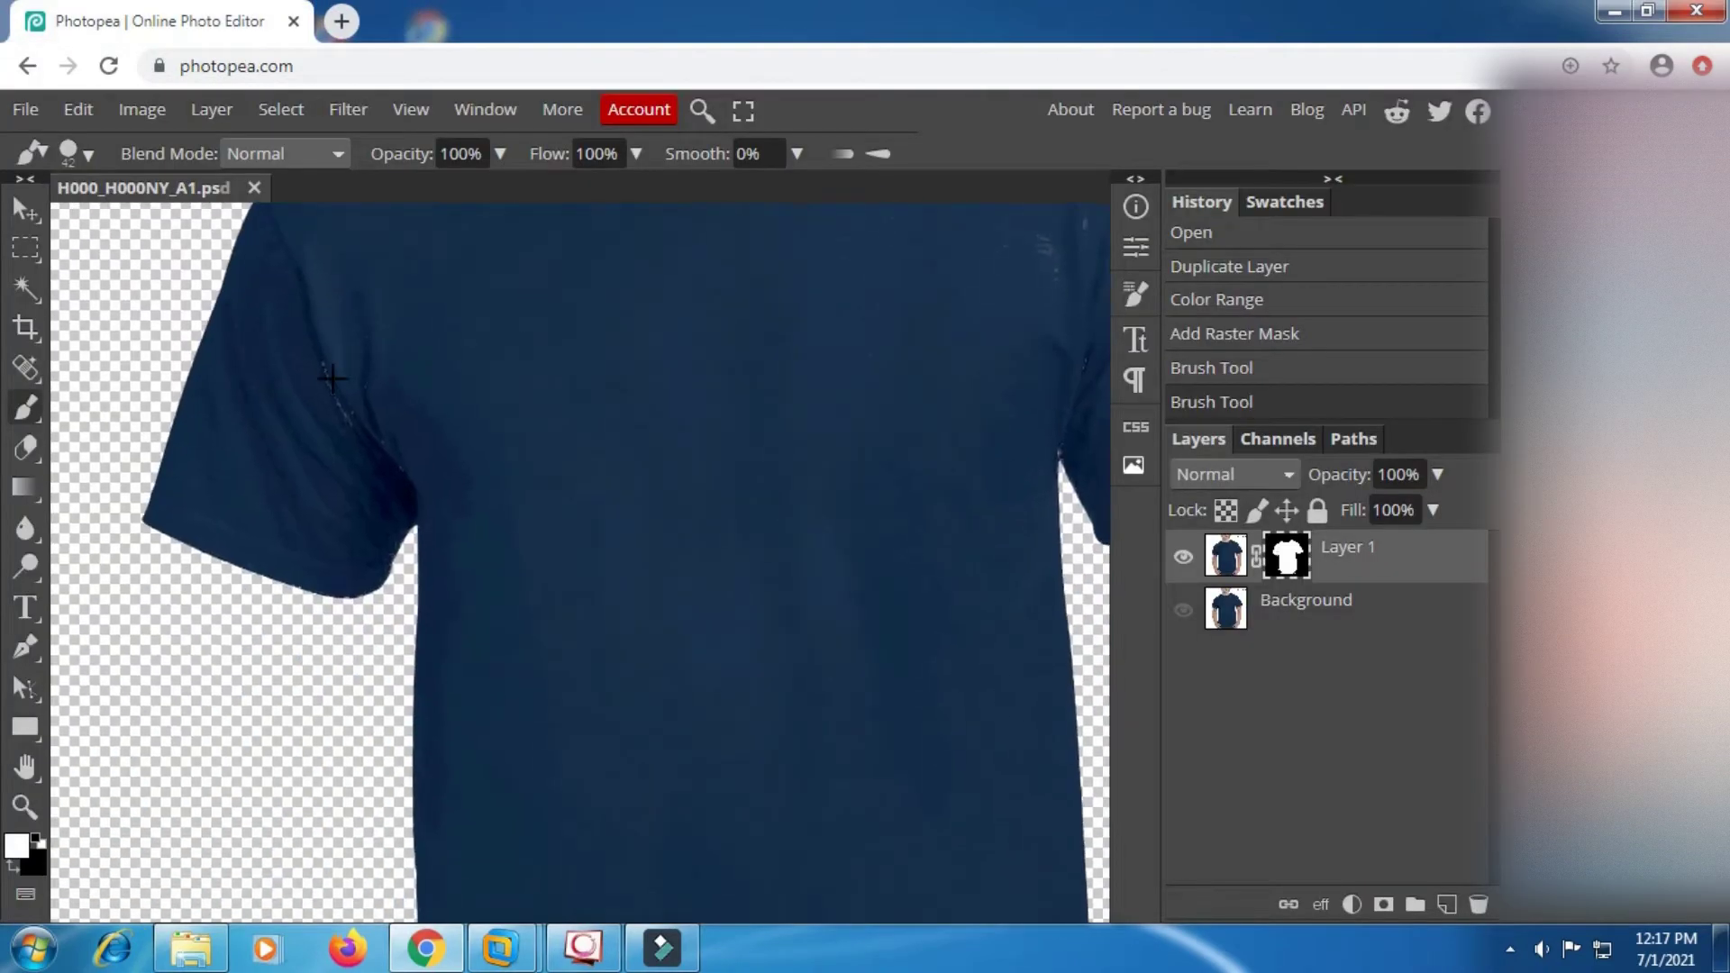
drag(289, 301, 397, 683)
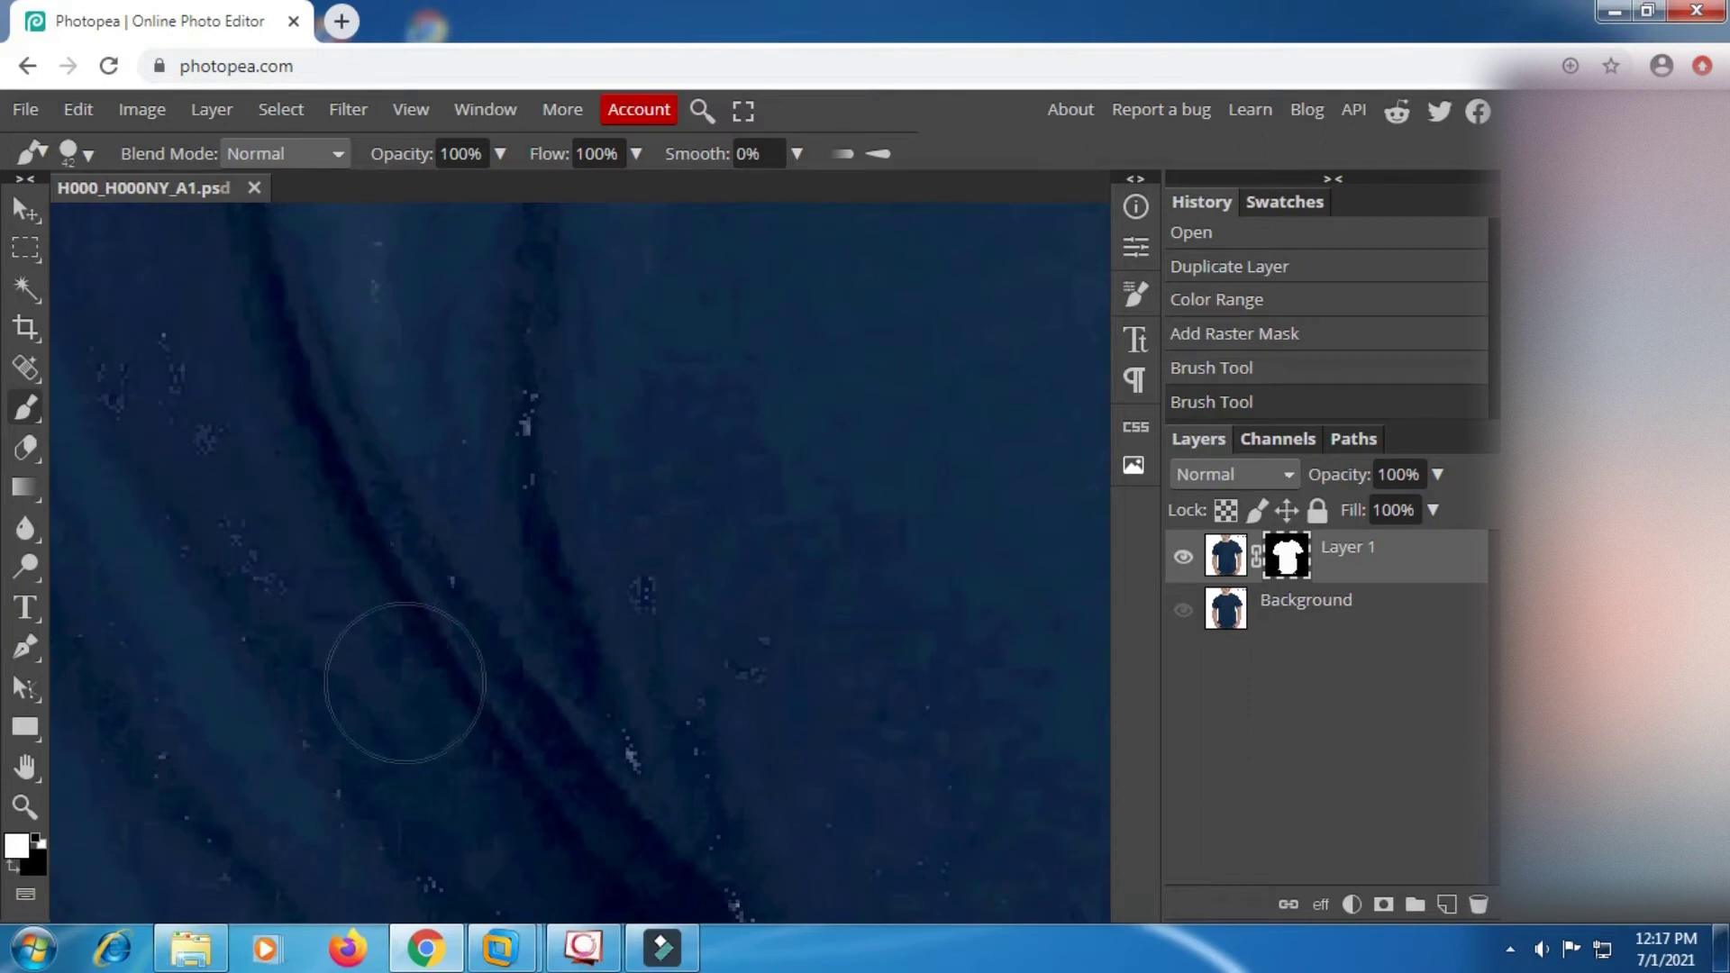
click(255, 552)
key(space)
mouse_move(268, 552)
mouse_down()
mouse_move(477, 577)
mouse_move(499, 436)
mouse_up()
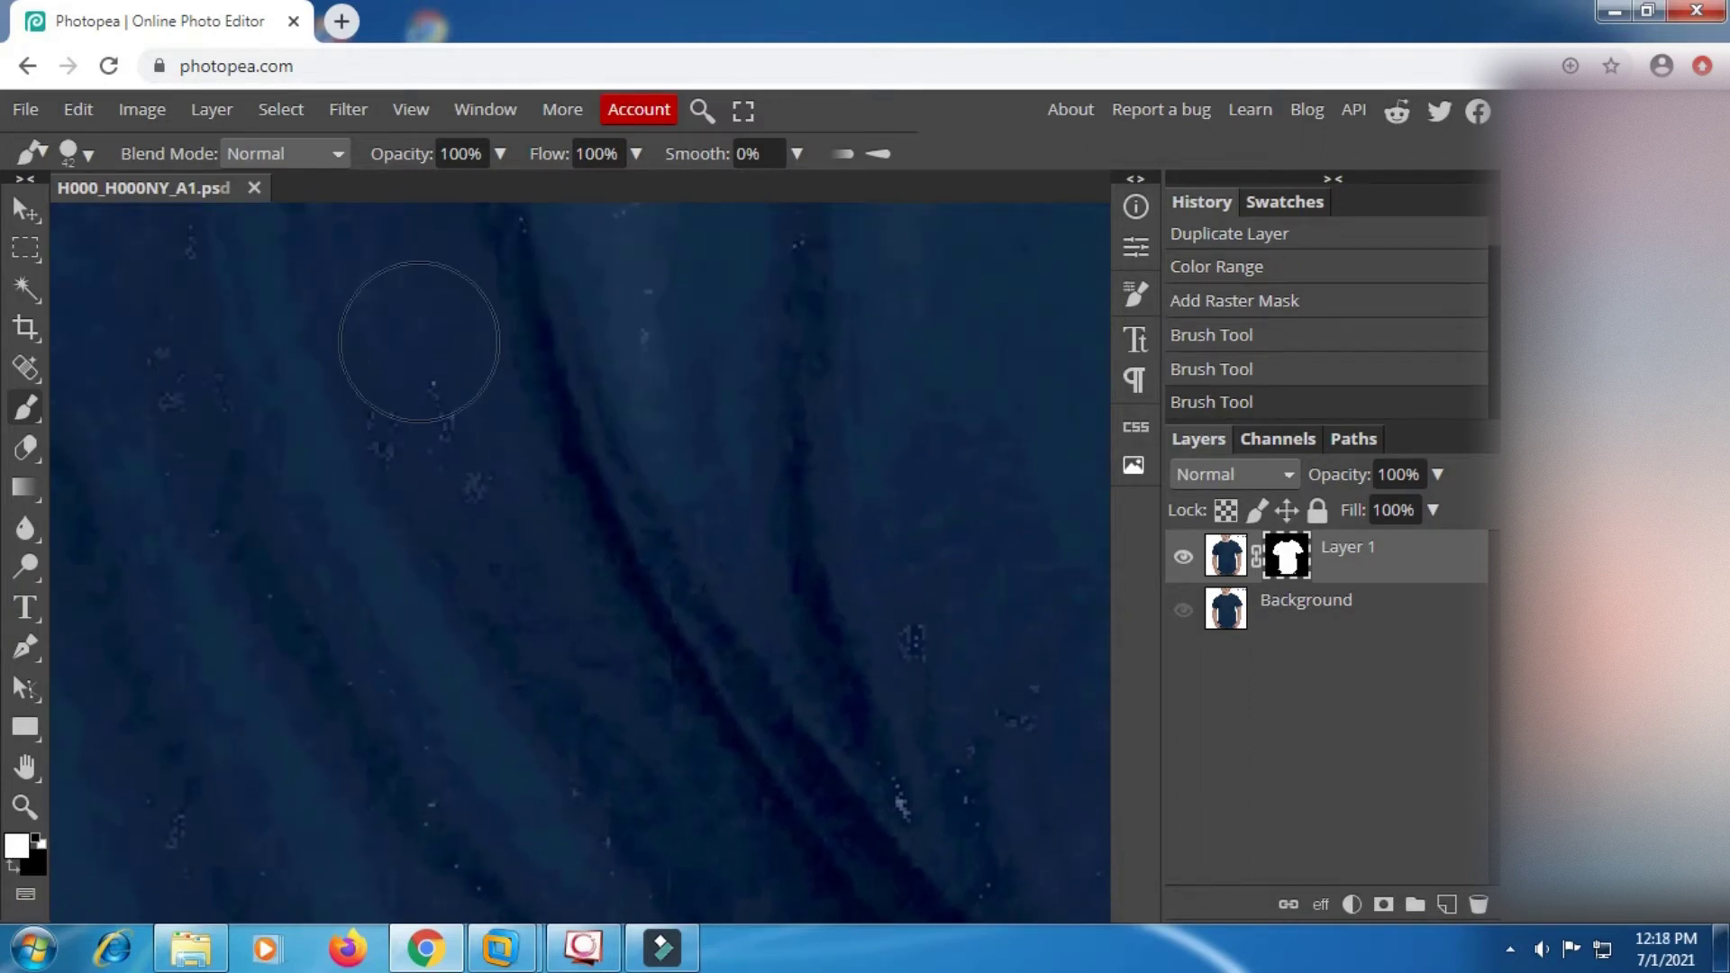
mouse_move(419, 353)
mouse_down()
mouse_move(423, 524)
mouse_move(296, 531)
mouse_move(285, 635)
mouse_move(477, 796)
mouse_up()
Restore the remaining speckles along the outer part of the left sleeve by painting the mask white
key(space)
mouse_move(482, 764)
mouse_down()
mouse_move(605, 649)
mouse_move(731, 766)
mouse_up()
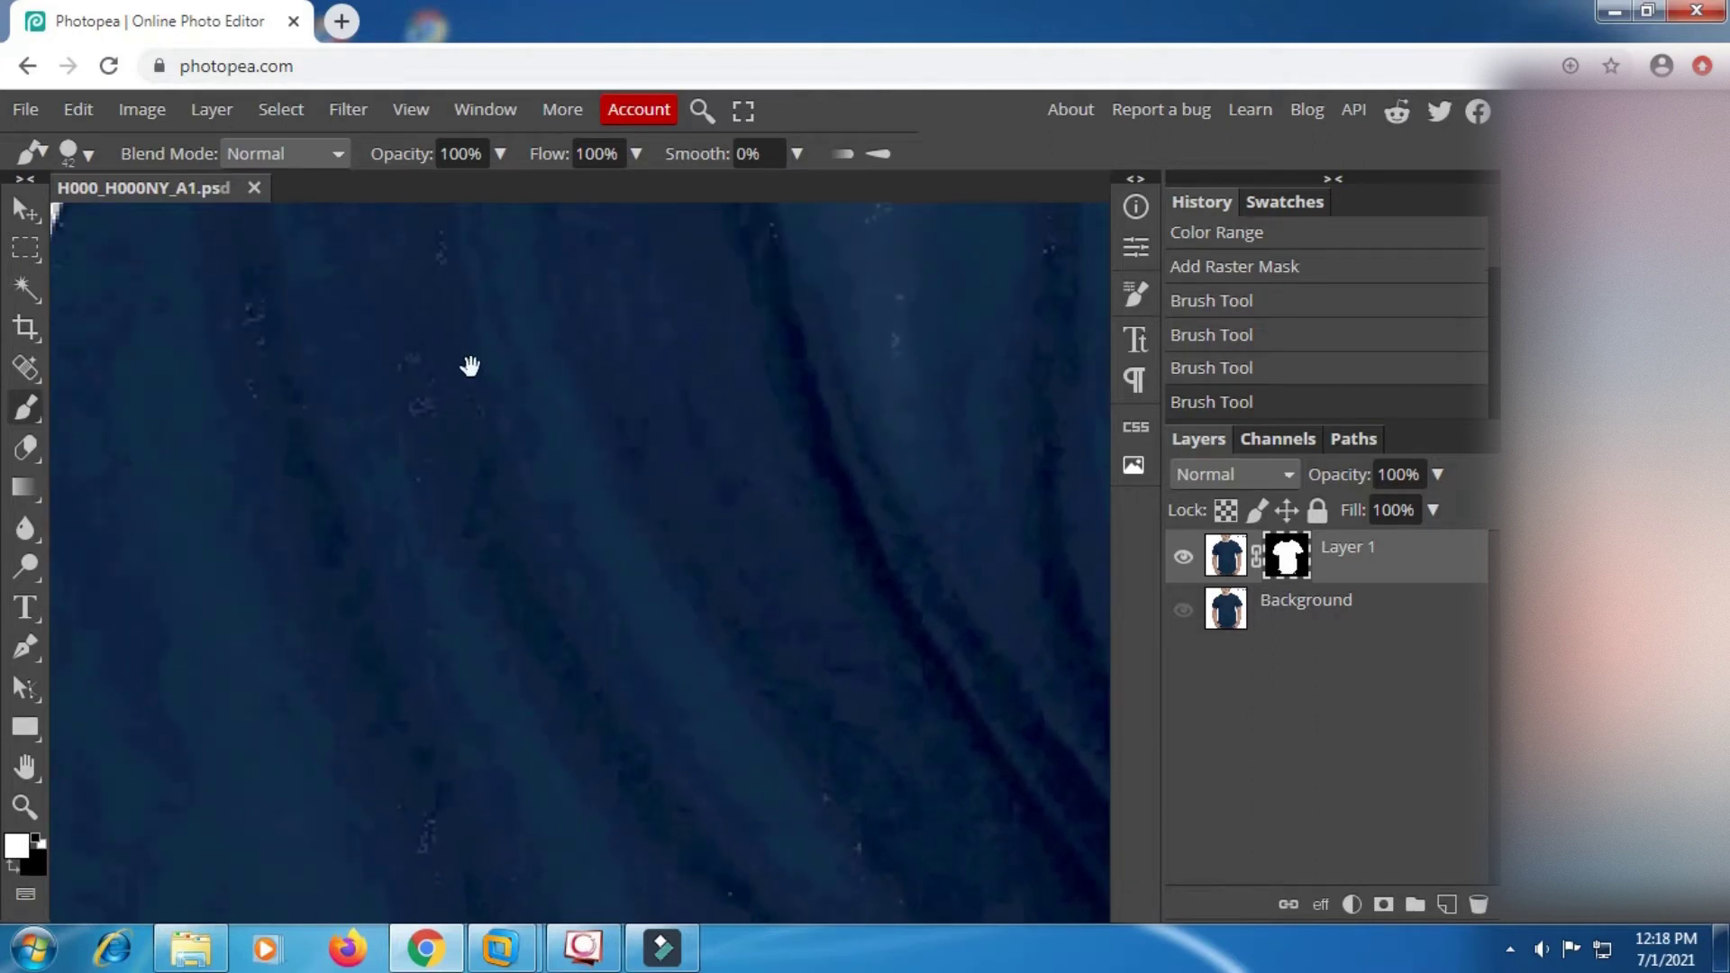
drag(435, 341, 451, 505)
scroll(451, 505, down, 1)
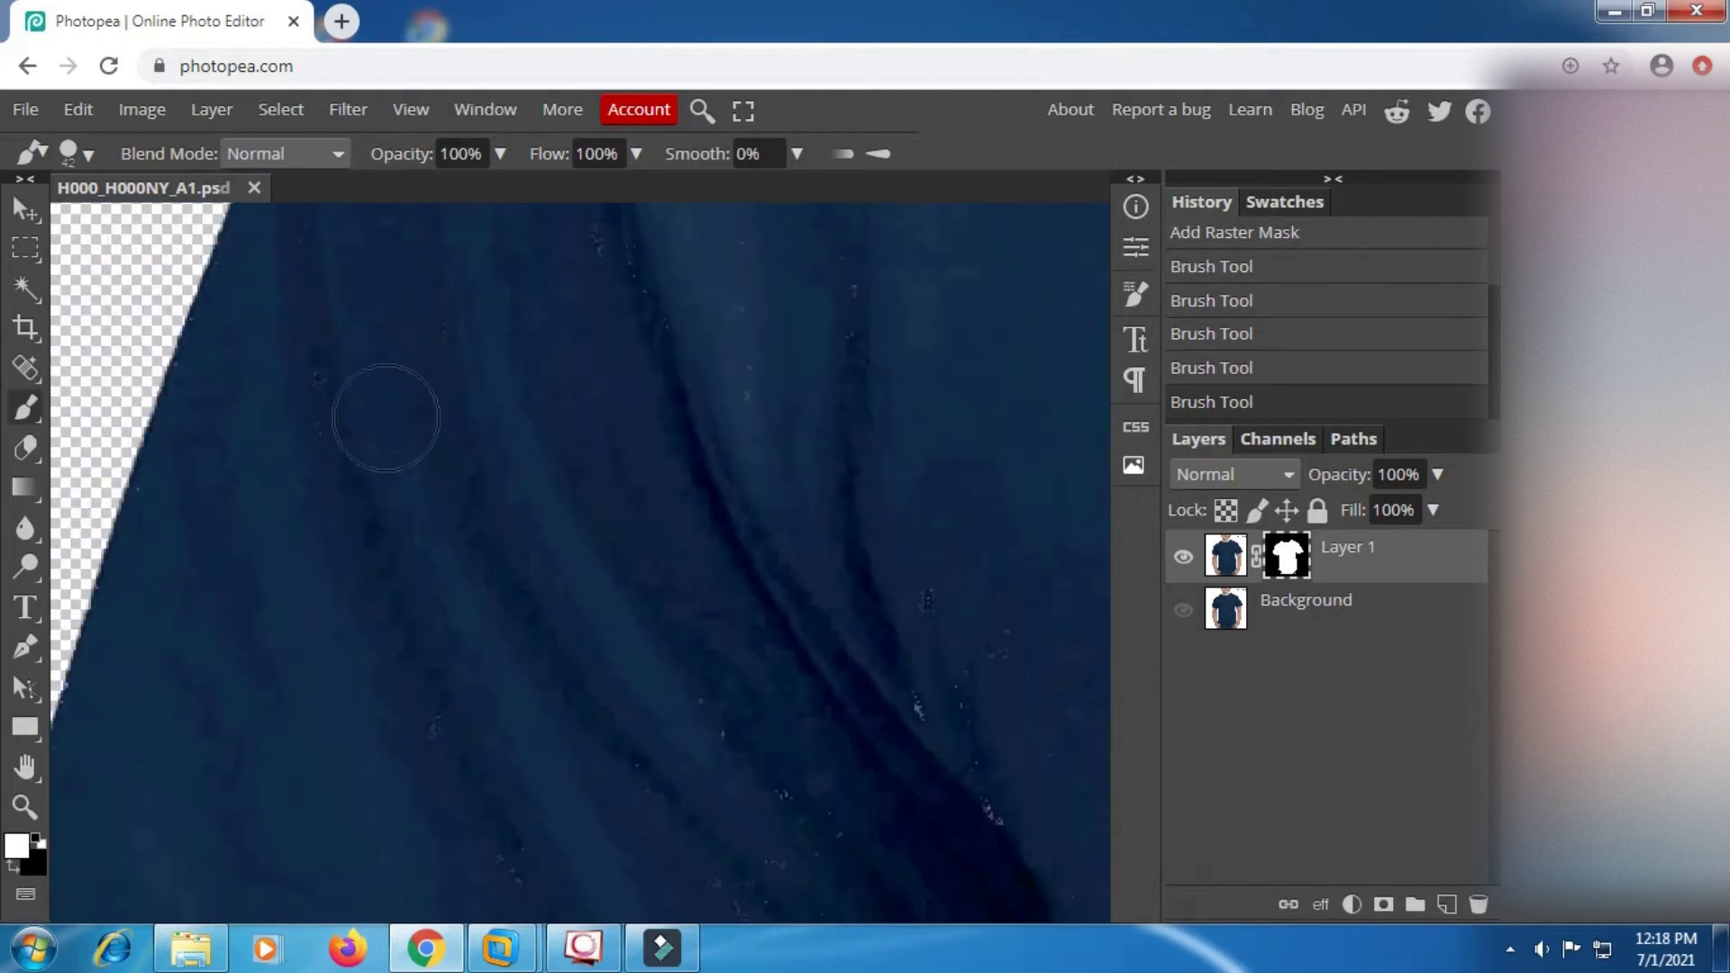
mouse_move(324, 351)
mouse_down()
mouse_move(308, 491)
mouse_move(246, 708)
mouse_up()
Paint the mask white along the lower left sleeve, just inside the hem and armpit edge
key(space)
mouse_move(775, 544)
mouse_down()
mouse_move(614, 560)
mouse_move(443, 274)
mouse_up()
mouse_move(564, 387)
mouse_down()
mouse_move(702, 618)
mouse_move(718, 436)
mouse_move(625, 375)
mouse_up()
key(space)
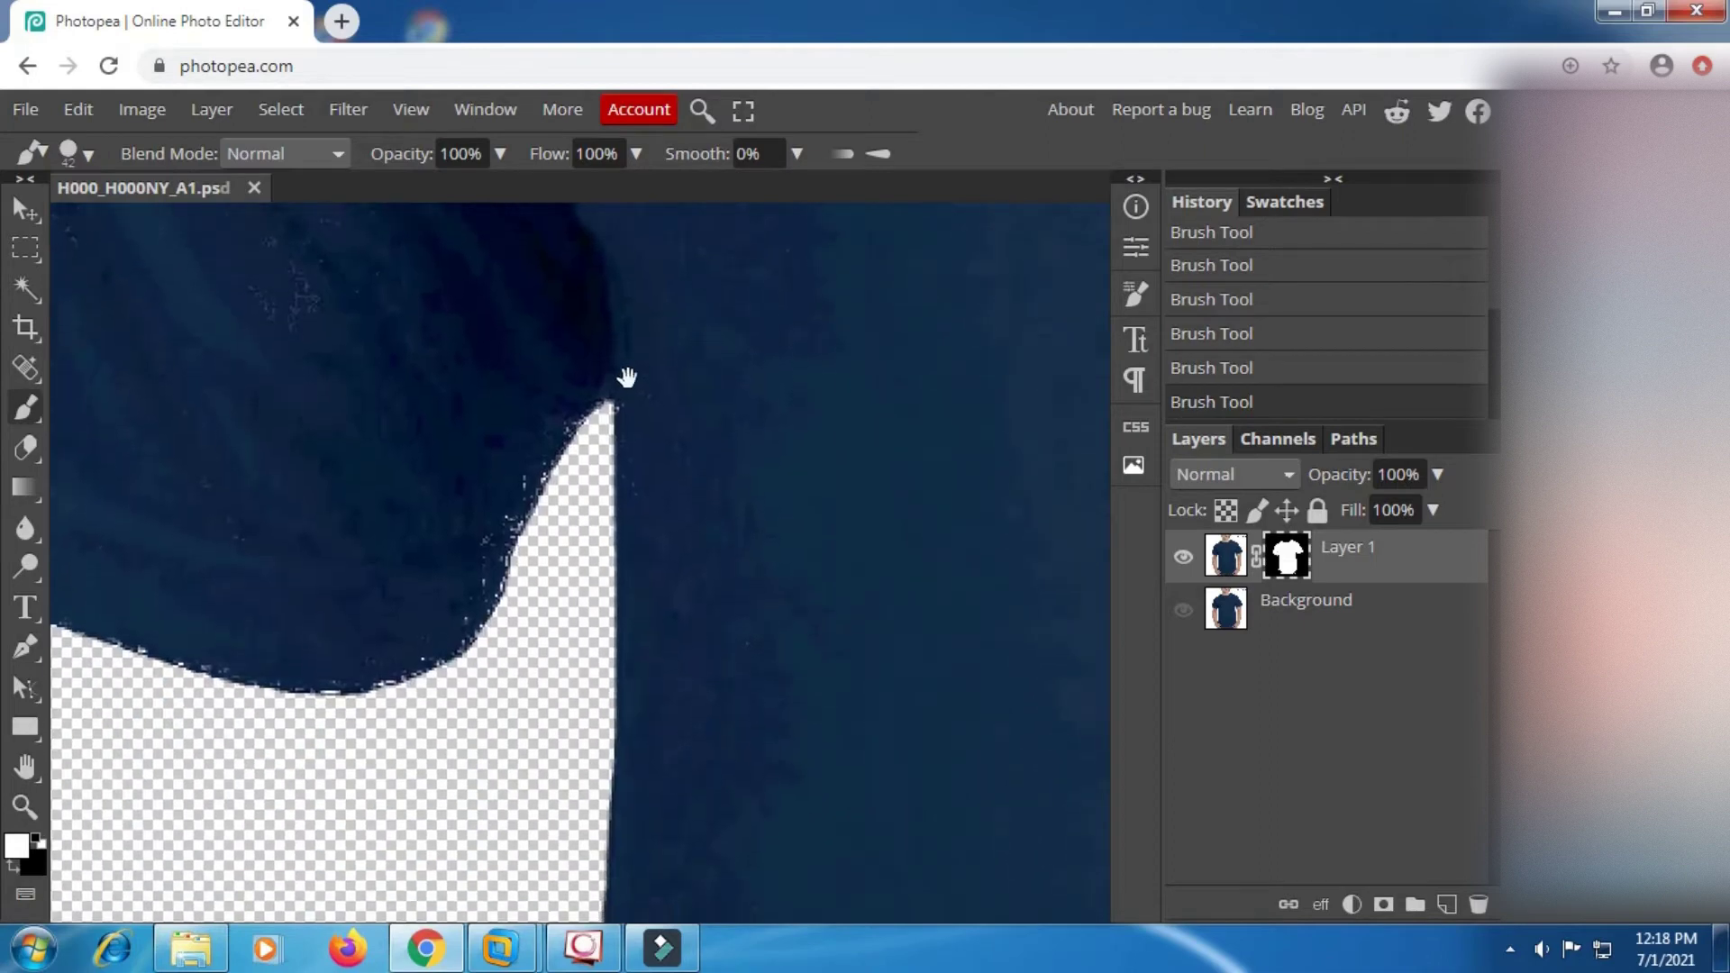
mouse_move(479, 473)
mouse_down()
mouse_move(430, 588)
mouse_move(379, 628)
mouse_move(332, 635)
mouse_up()
Paint white on the mask over the speckled folds between the chest and the right sleeve
key(space)
drag(862, 464, 312, 615)
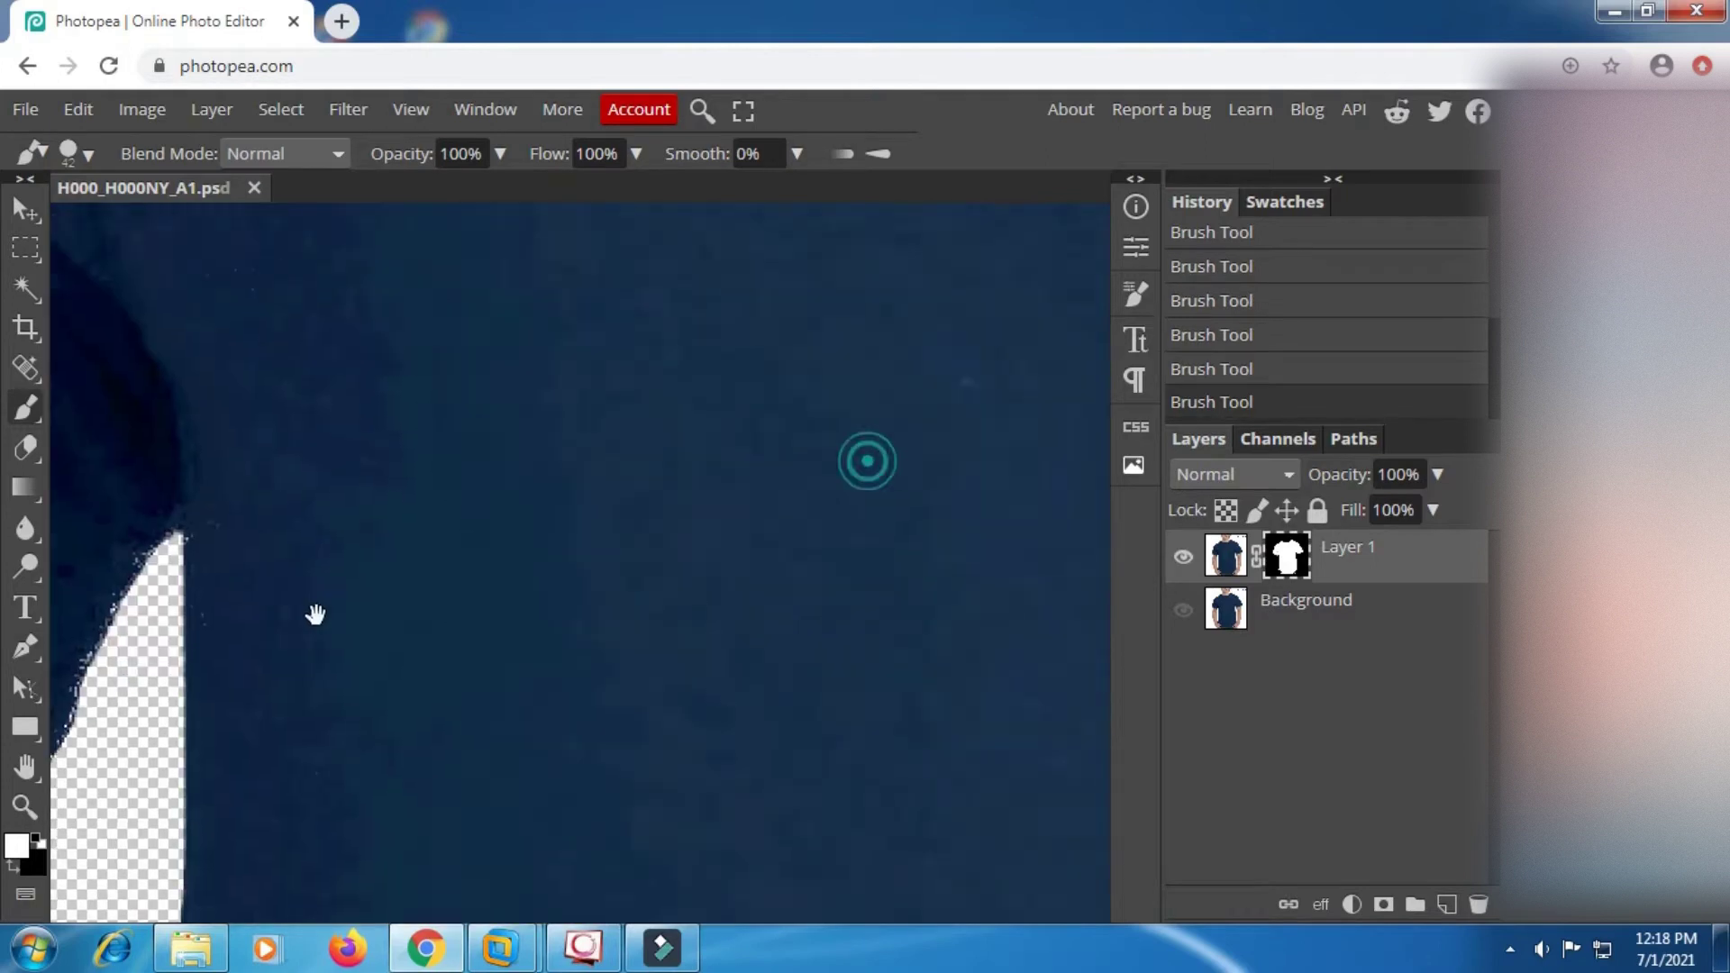
drag(761, 476, 491, 572)
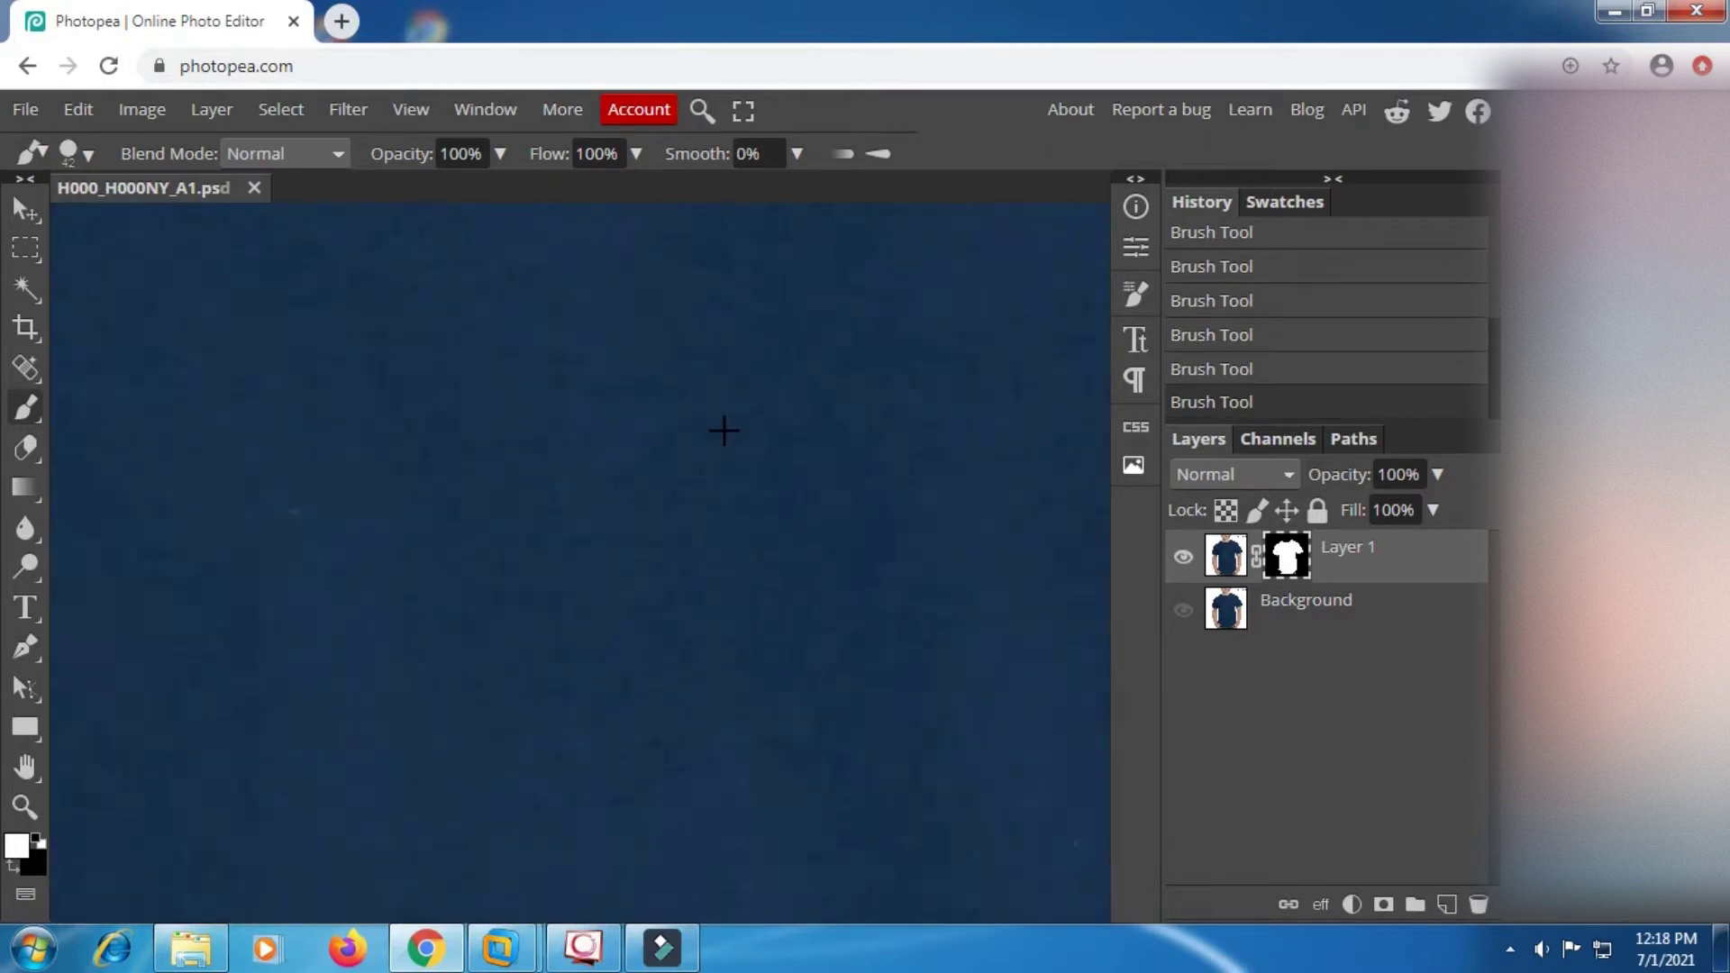
scroll(721, 432, down, 3)
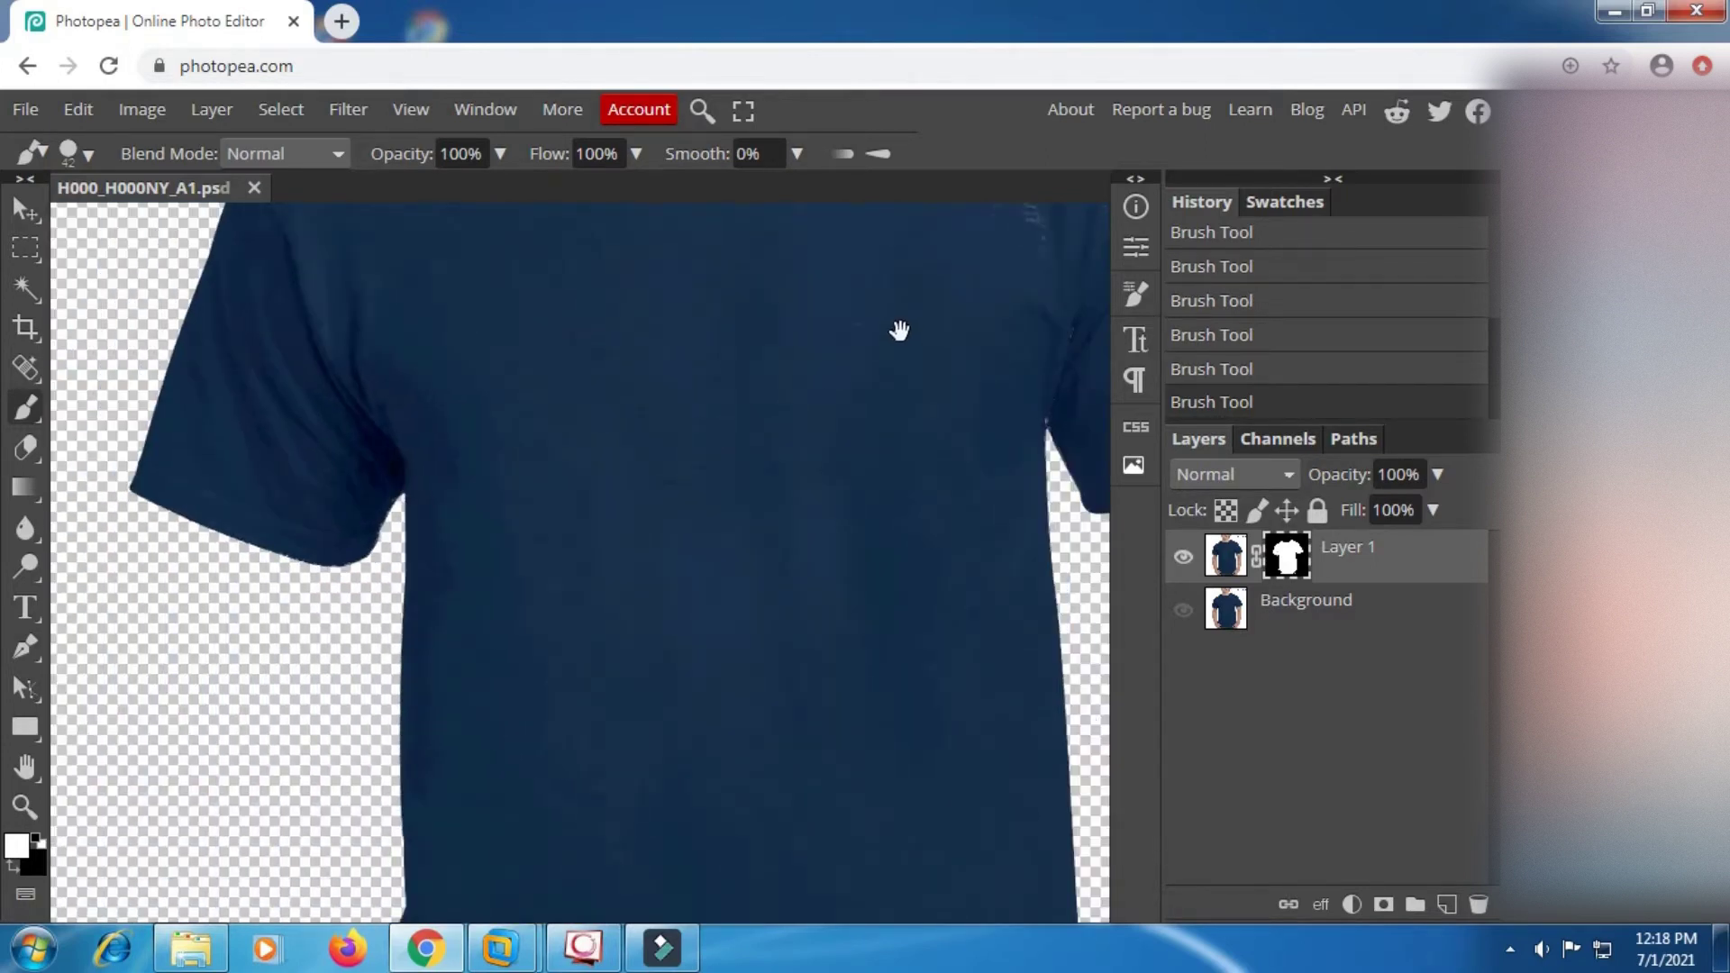
drag(899, 331, 337, 461)
scroll(494, 416, up, 2)
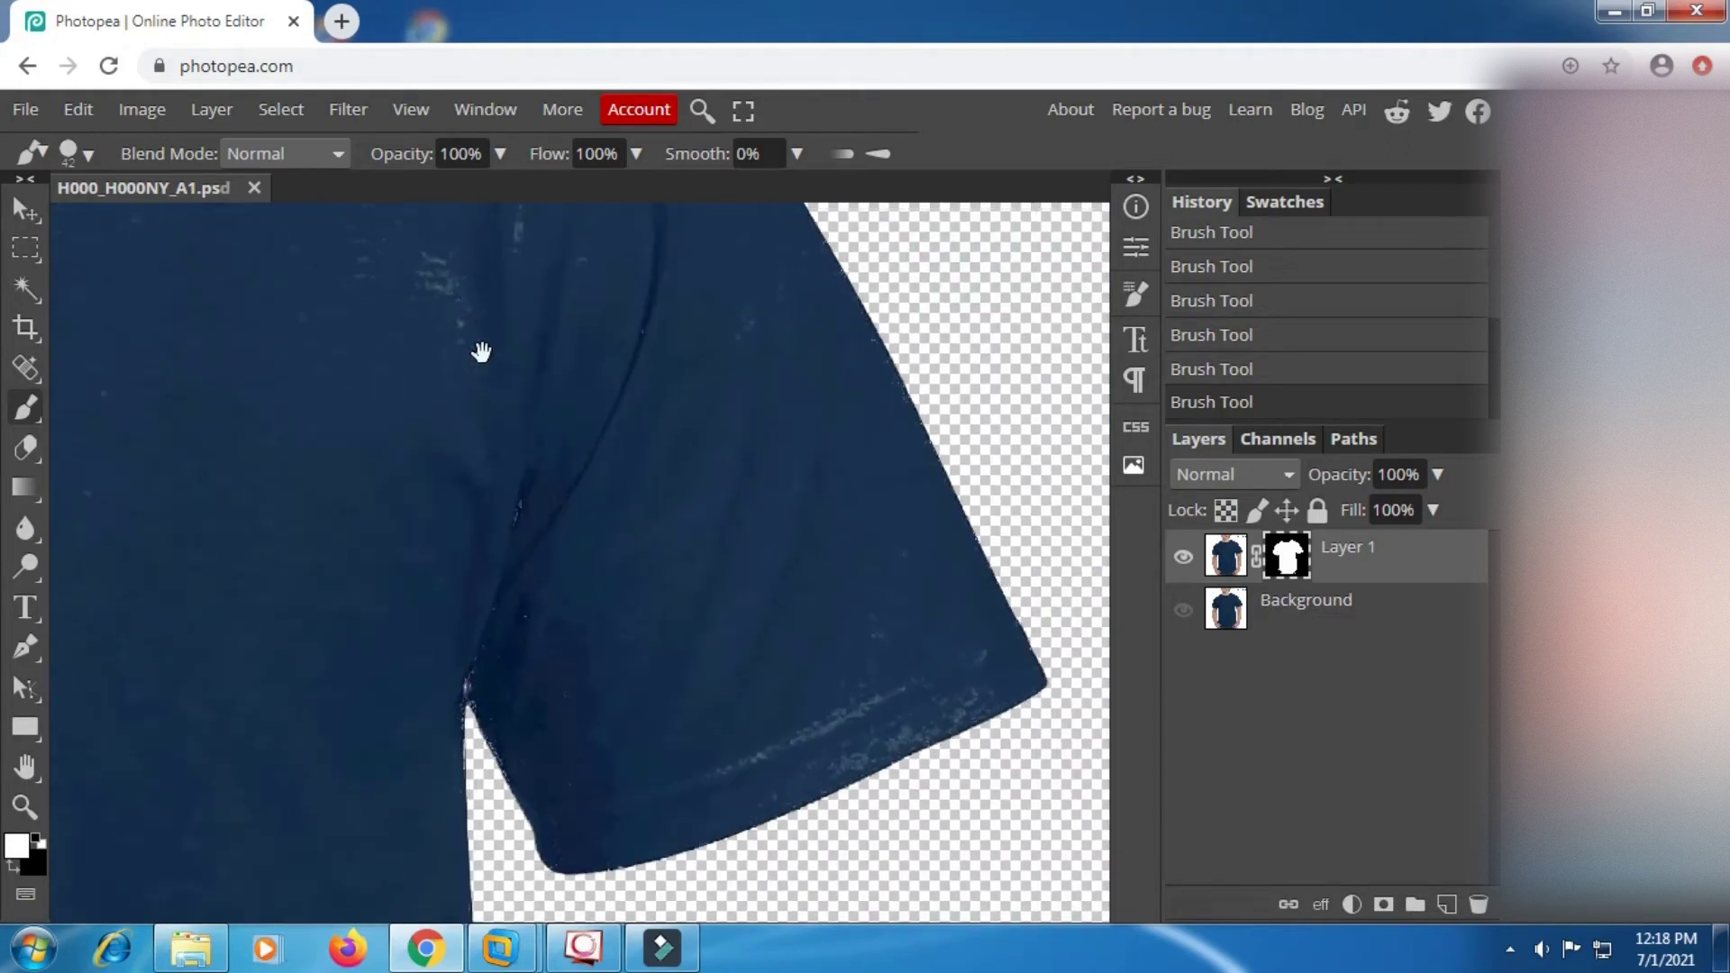
scroll(478, 352, up, 2)
click(550, 483)
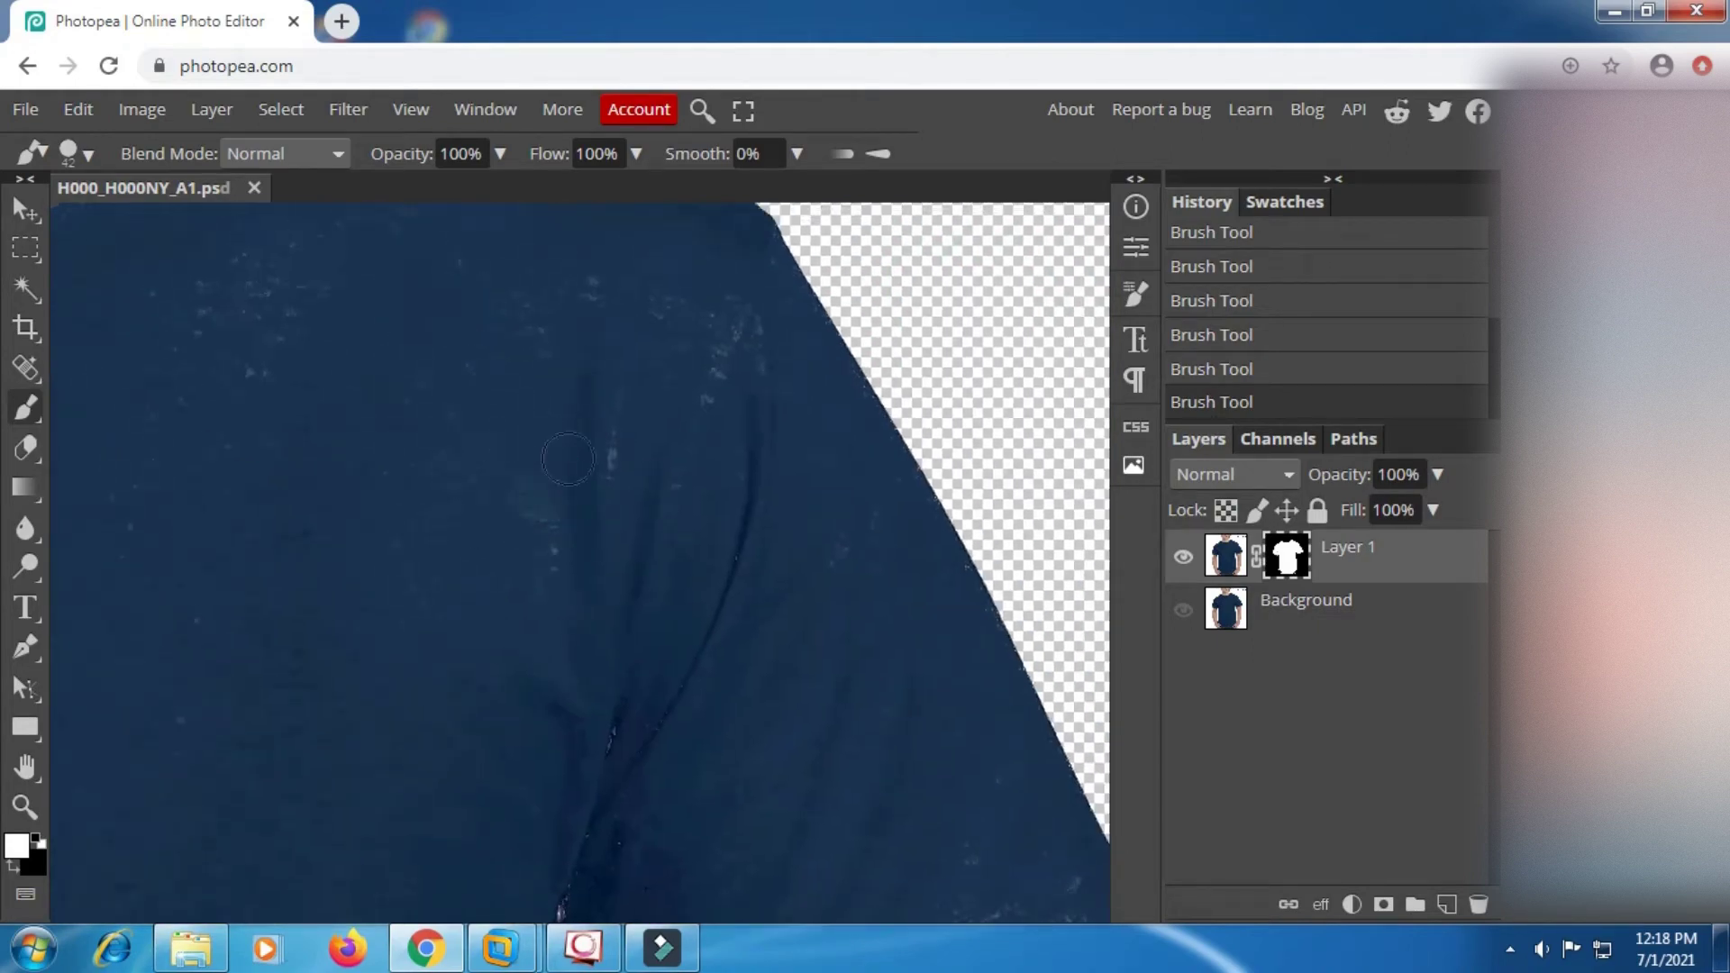
drag(625, 414, 616, 495)
mouse_move(699, 711)
mouse_down()
mouse_move(617, 728)
mouse_move(569, 836)
mouse_up()
Paint white on the mask over the speckles on the upper chest below the right shoulder
drag(610, 545, 661, 841)
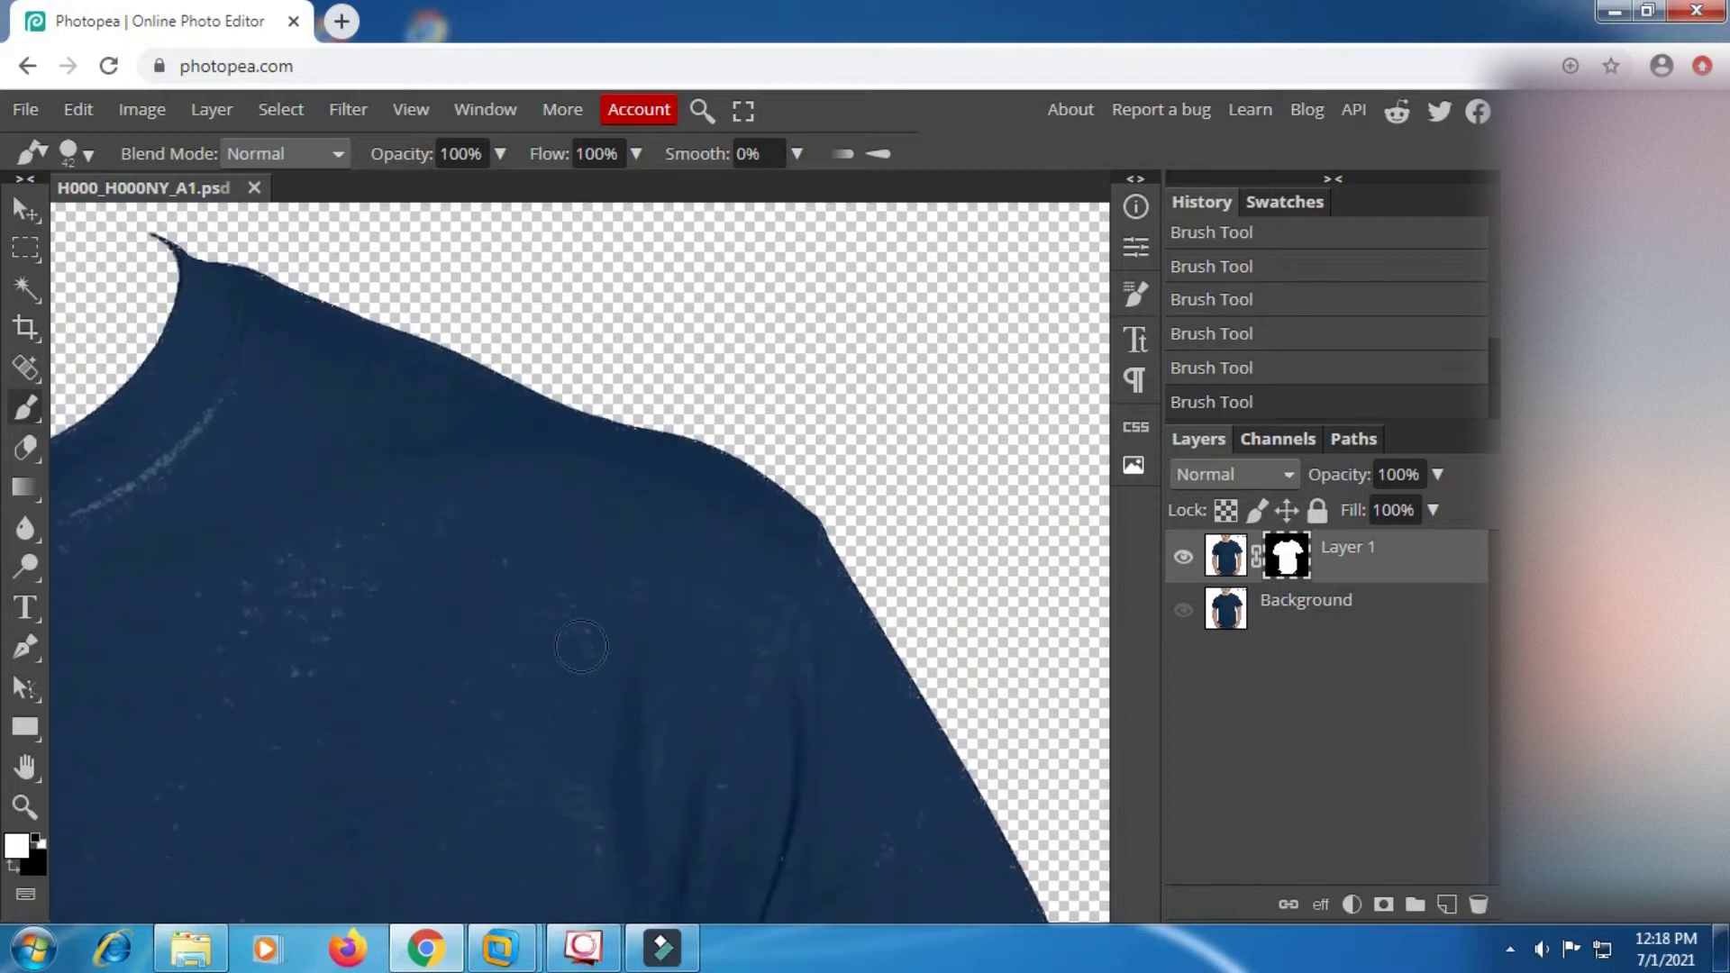
click(594, 608)
click(522, 484)
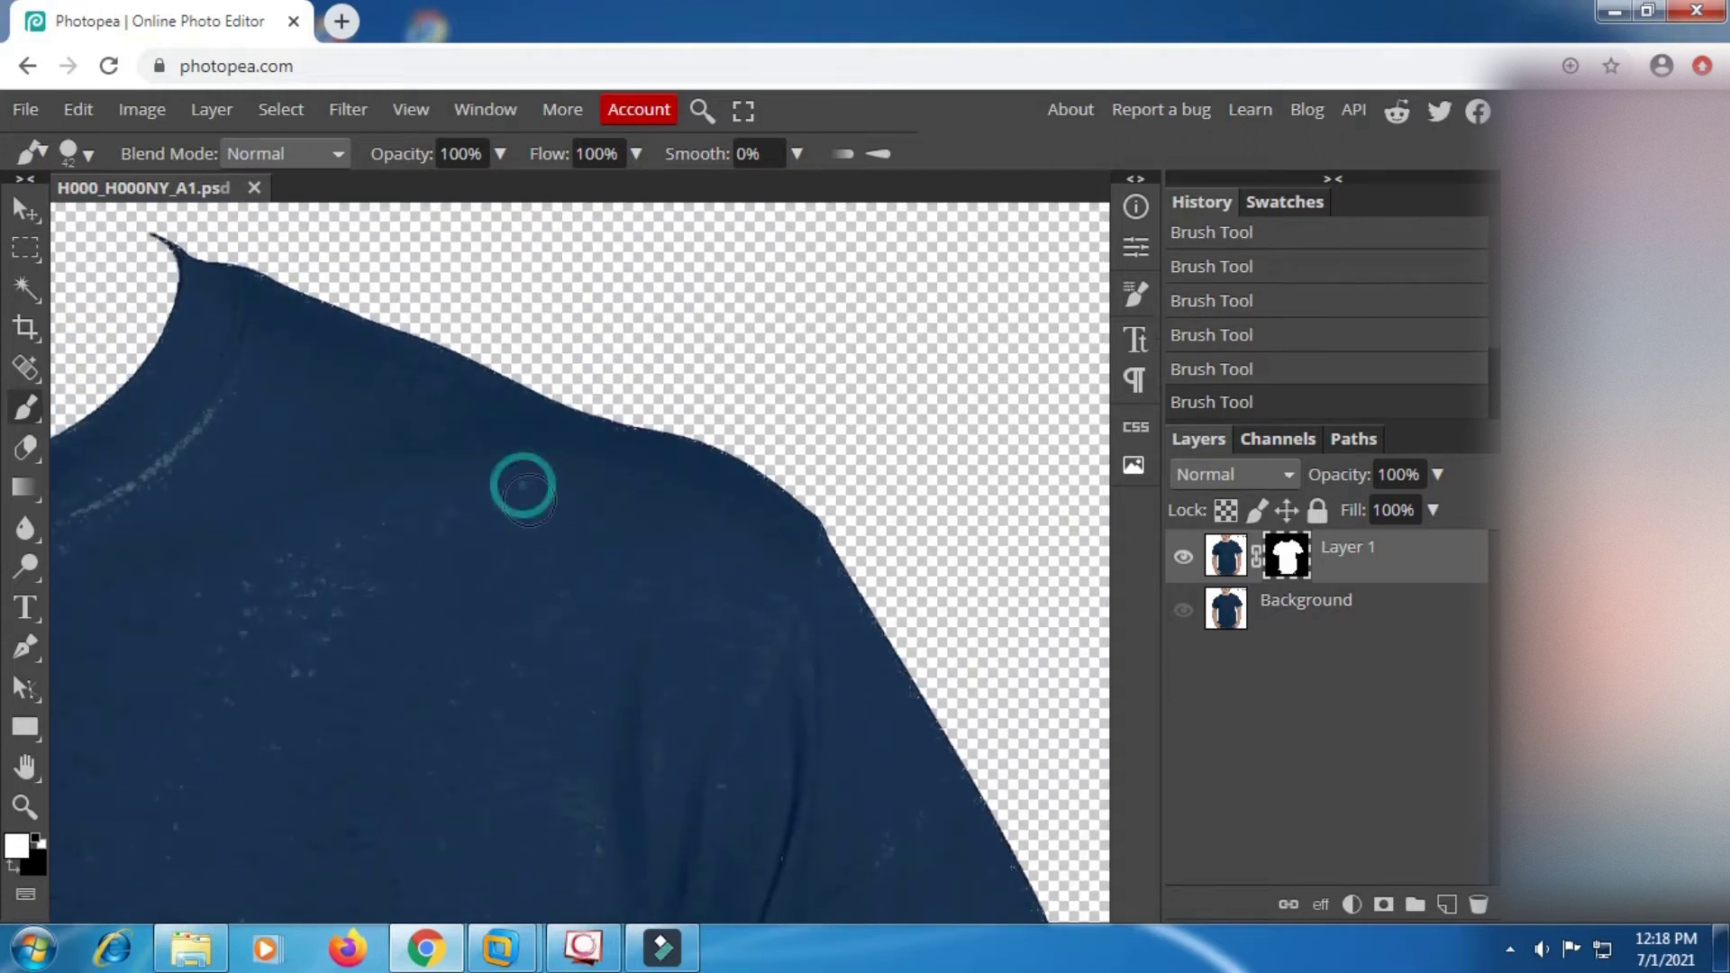
Paint the mask white along the speckled collar seam, following the right curve of the neckline
drag(252, 444, 568, 482)
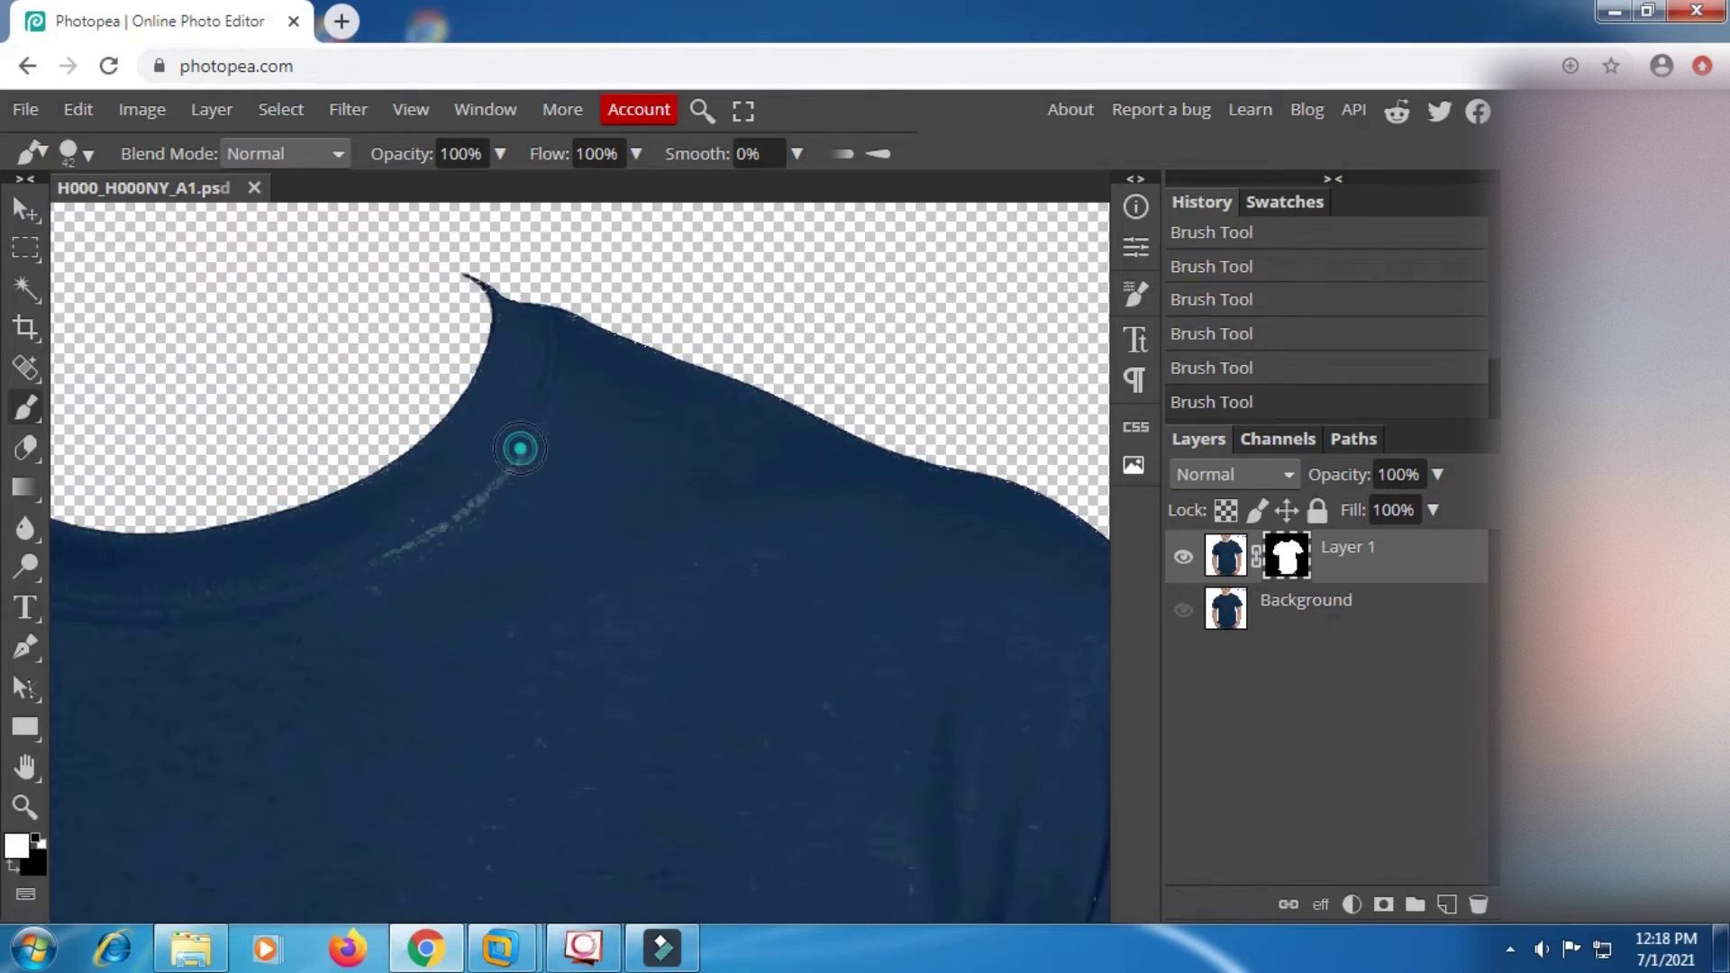
drag(521, 448, 414, 543)
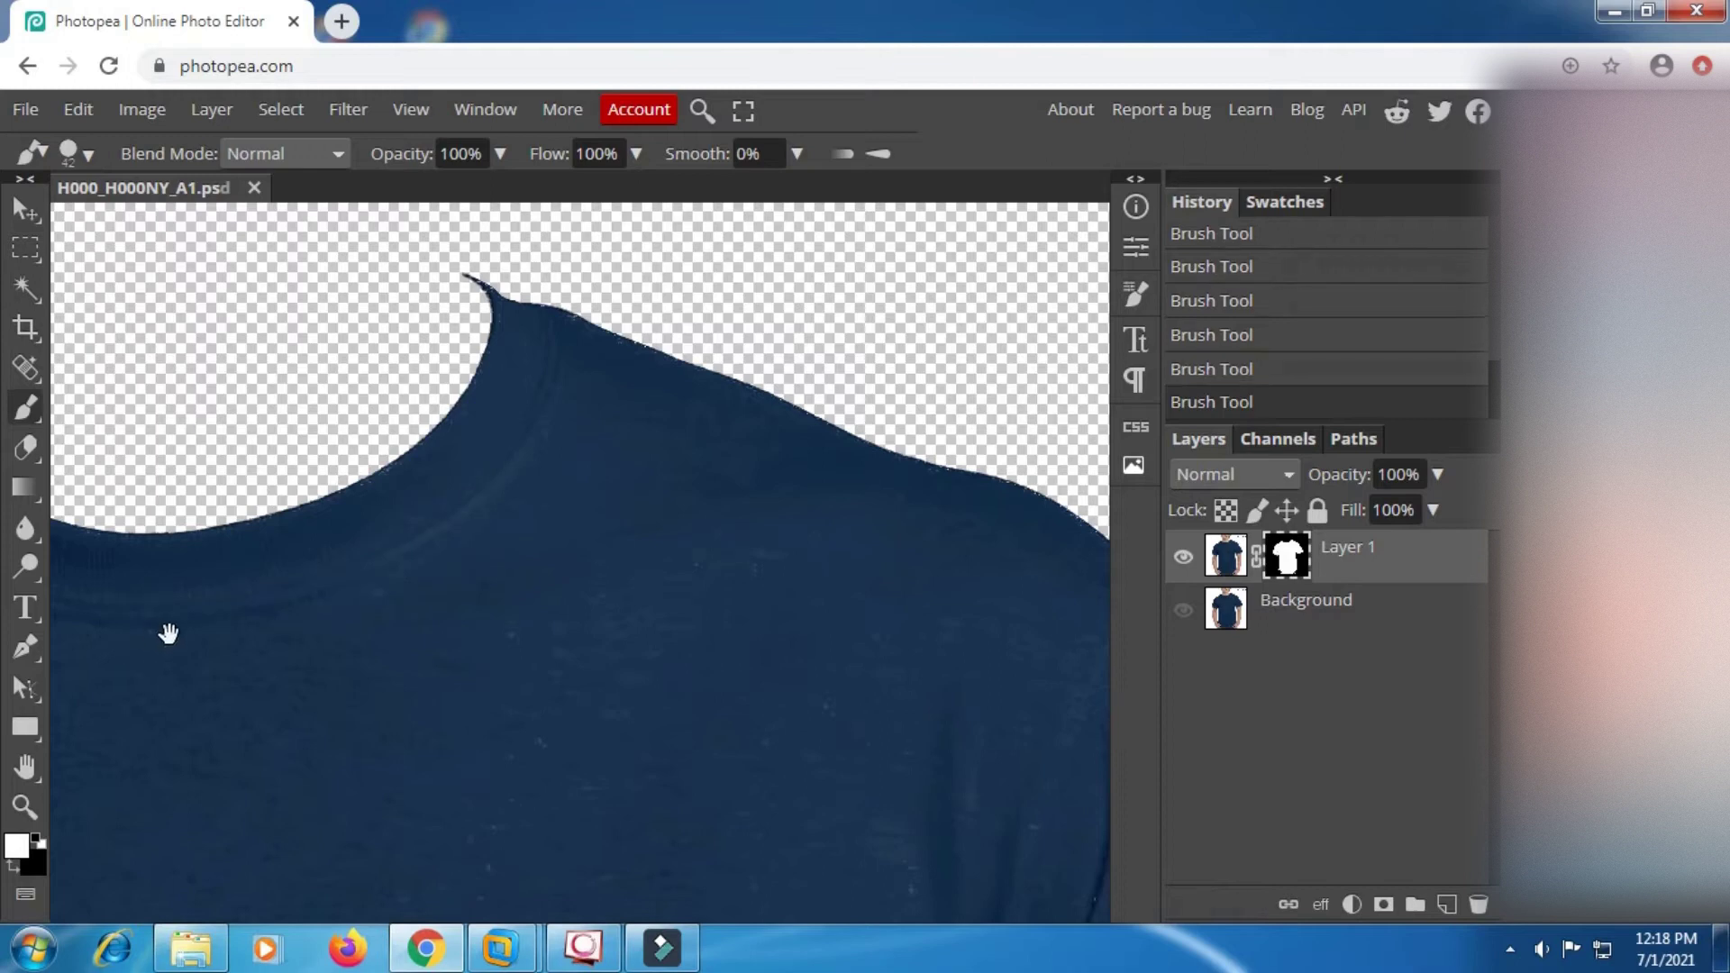
drag(165, 630, 525, 629)
click(331, 565)
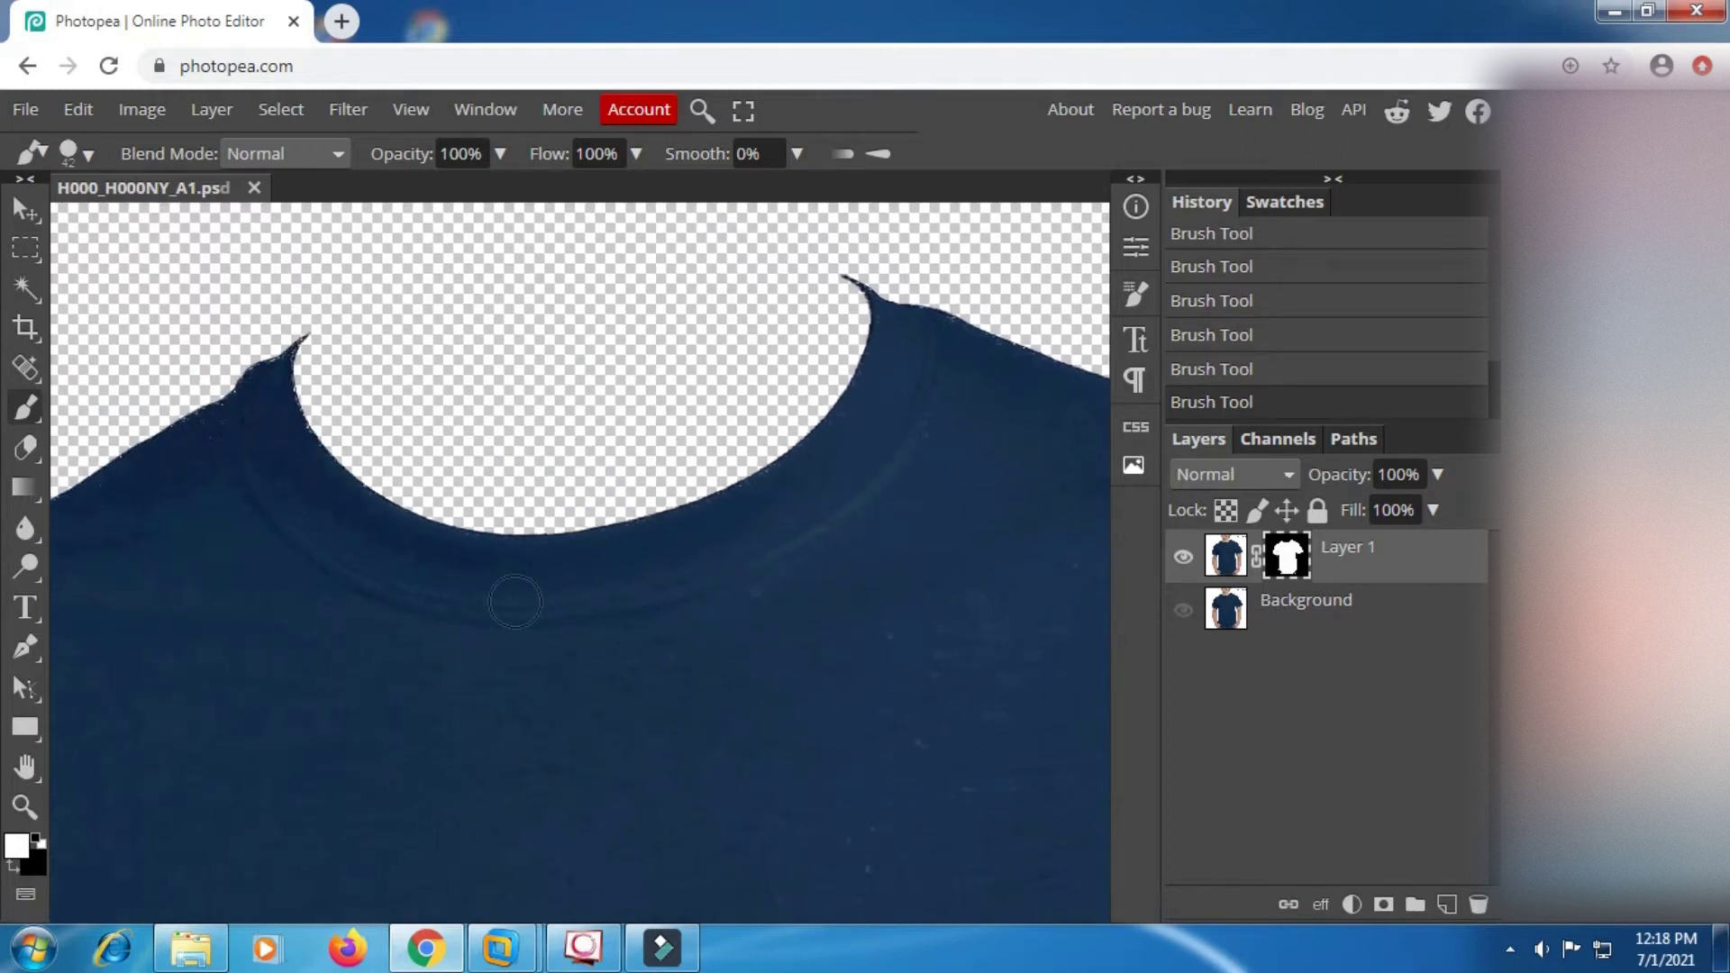
Inspect the shirt body from the collar down to both ends of the hem for remaining gaps in the mask
drag(621, 733, 657, 417)
drag(692, 725, 667, 436)
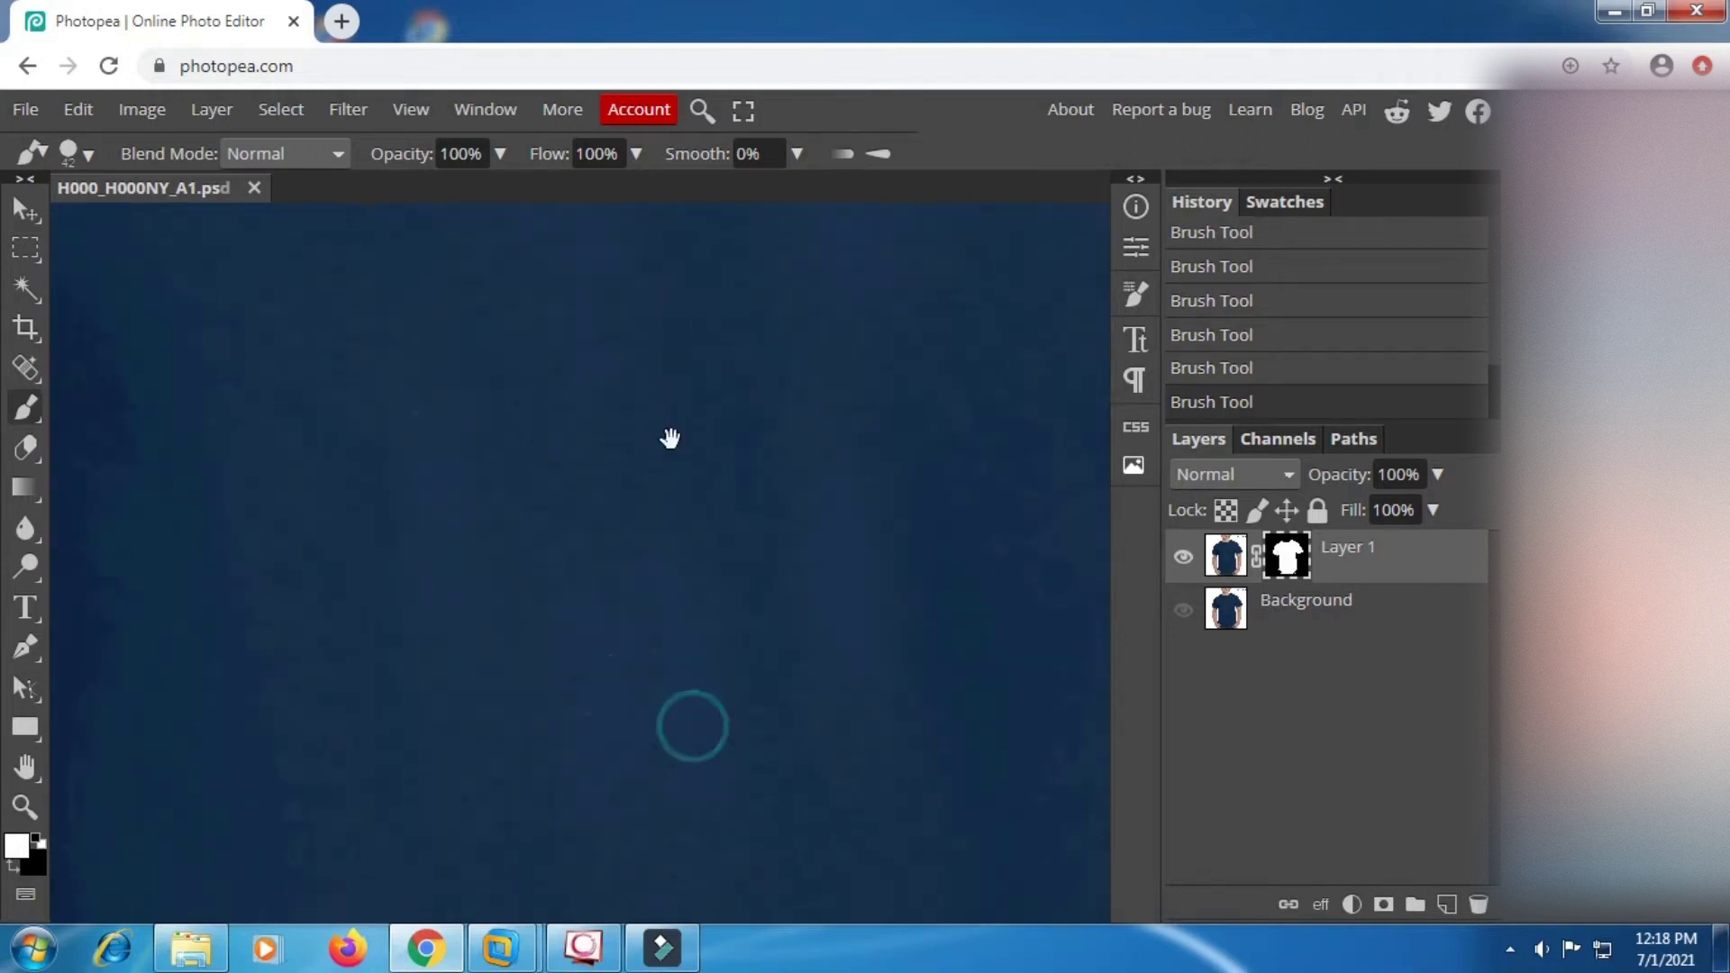
drag(719, 689, 688, 367)
drag(736, 742, 676, 471)
drag(680, 728, 652, 414)
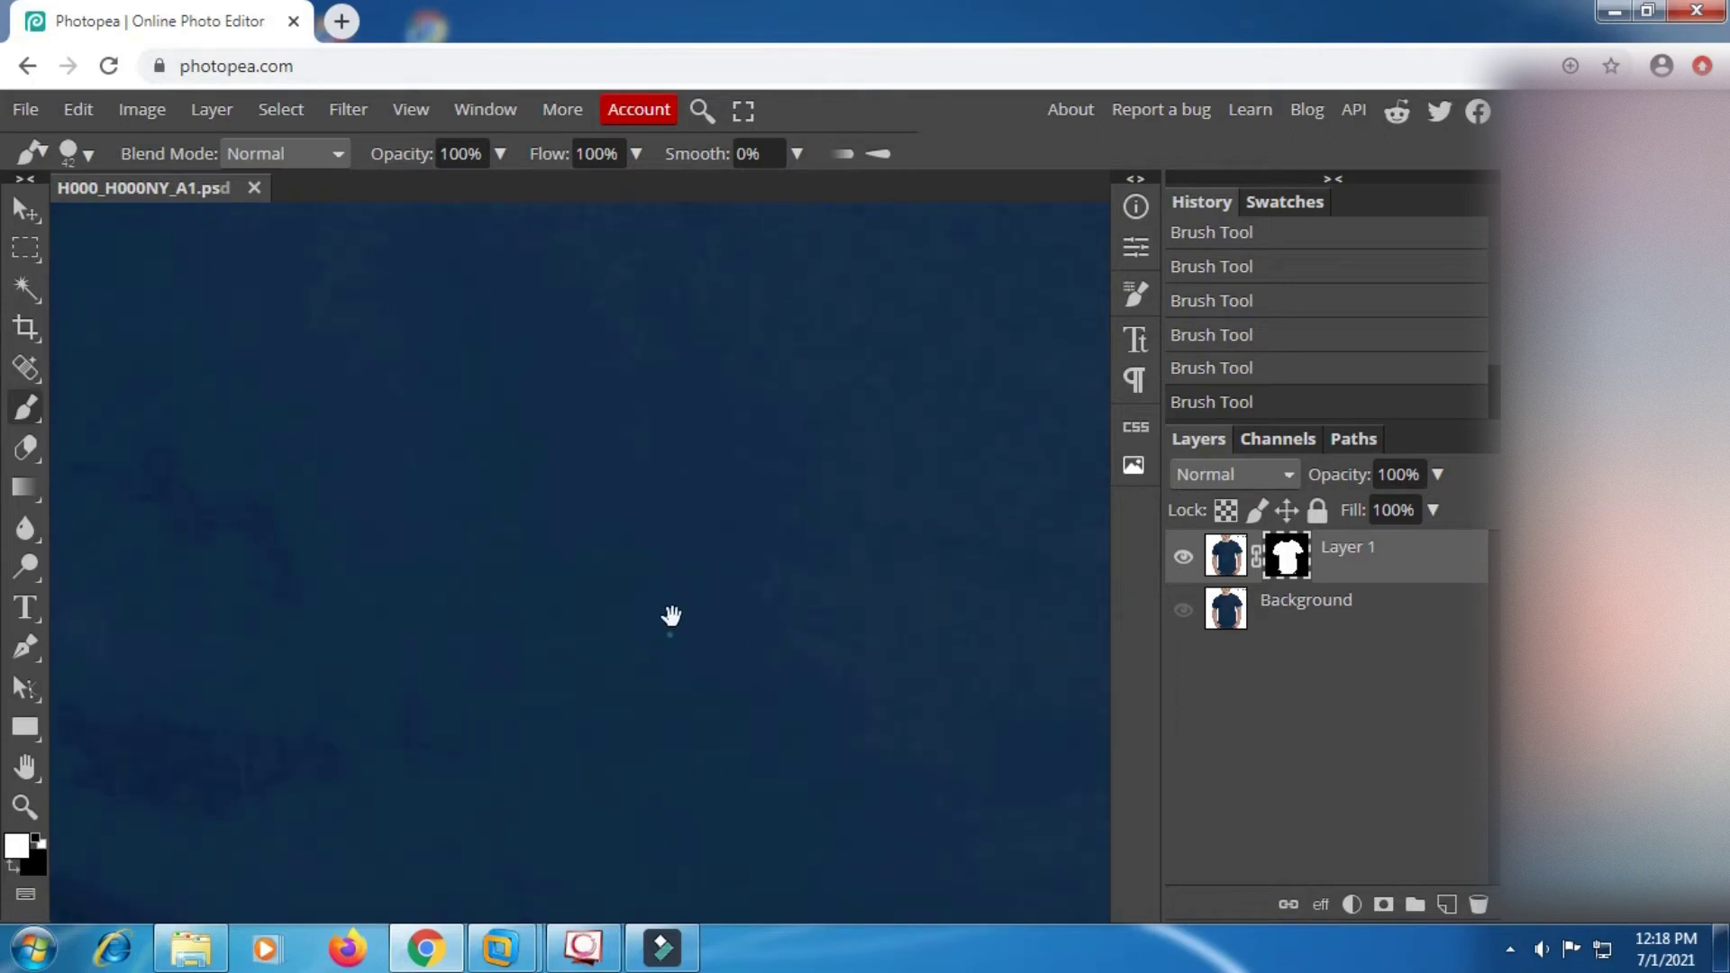
drag(672, 613, 641, 358)
drag(699, 640, 606, 394)
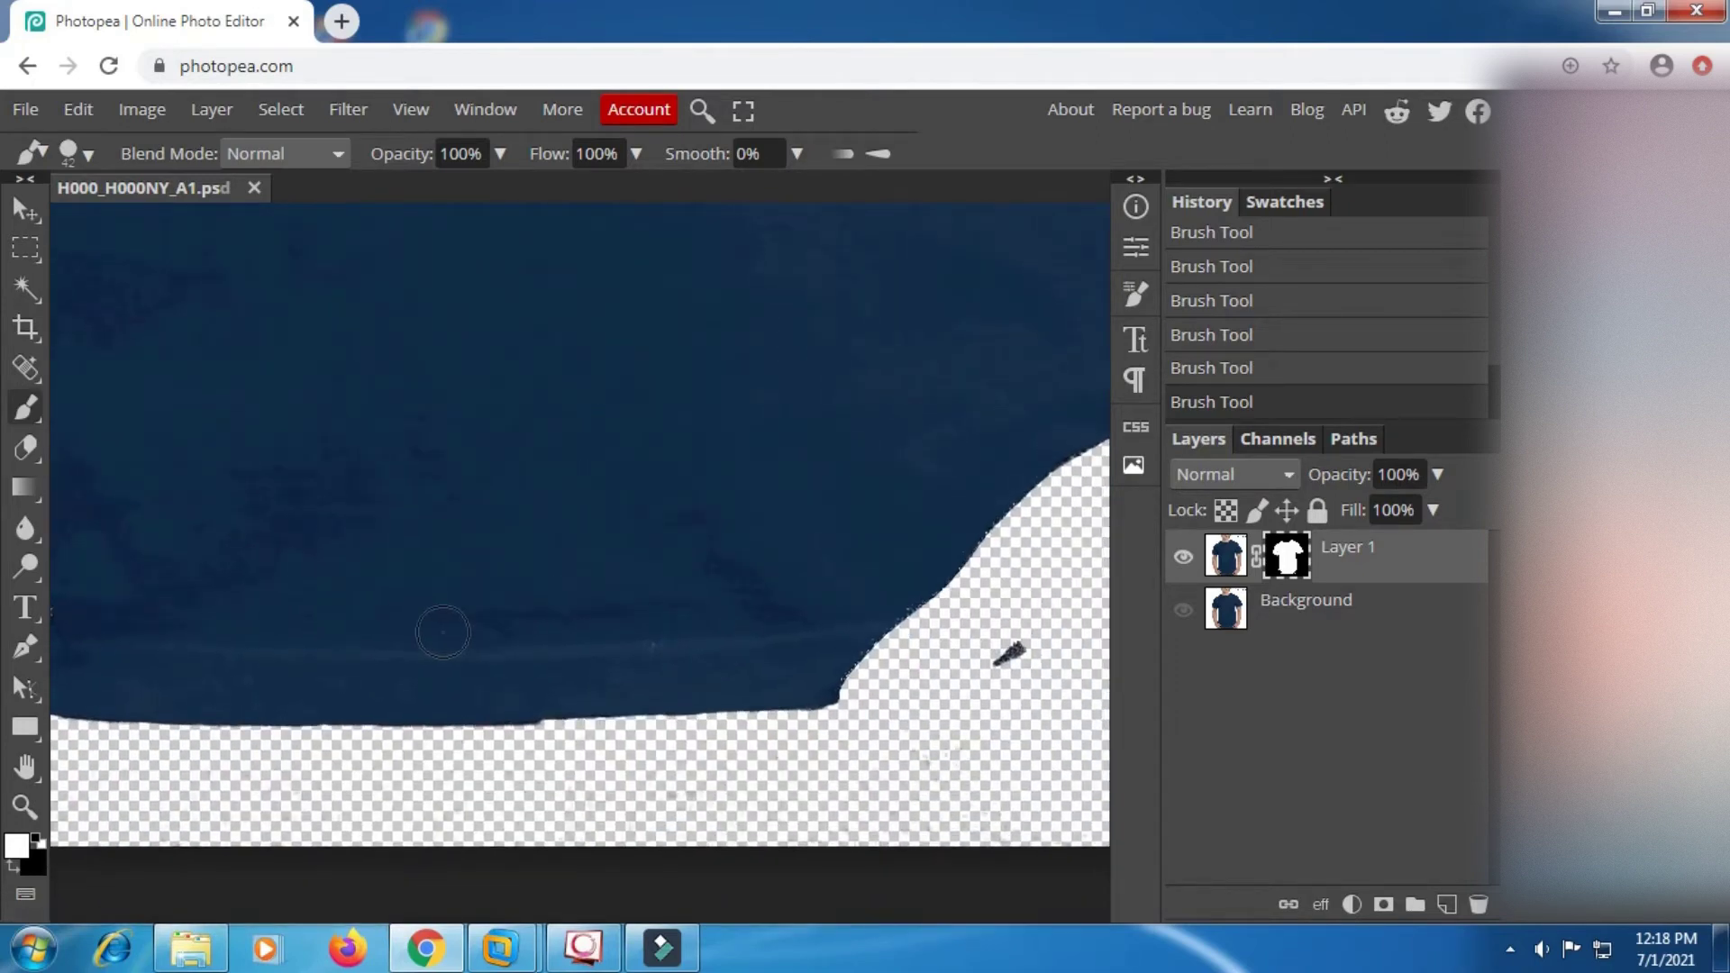
drag(706, 539, 891, 569)
mouse_move(512, 562)
mouse_down()
mouse_move(686, 602)
mouse_move(672, 641)
mouse_up()
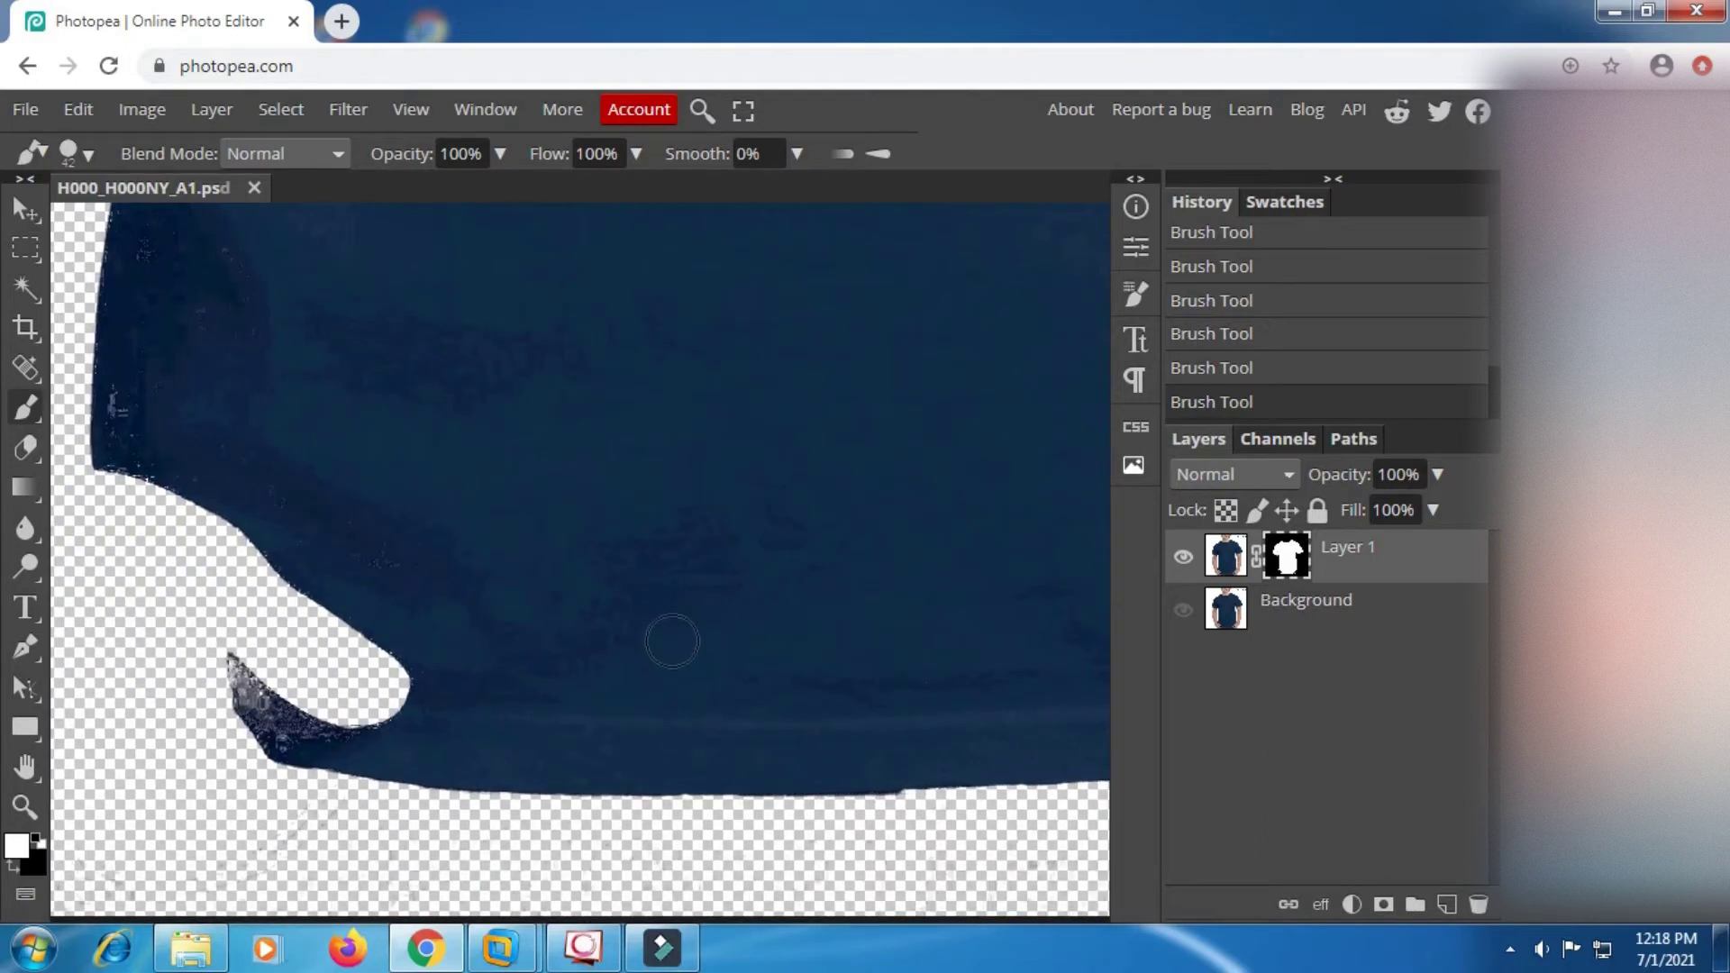
With a smaller brush, paint the mask white over the speckled shirt corner below the cut-out at the left end of the hem
key(bracketleft)
key(bracketleft)
key(bracketleft)
key(bracketleft)
drag(240, 678, 232, 658)
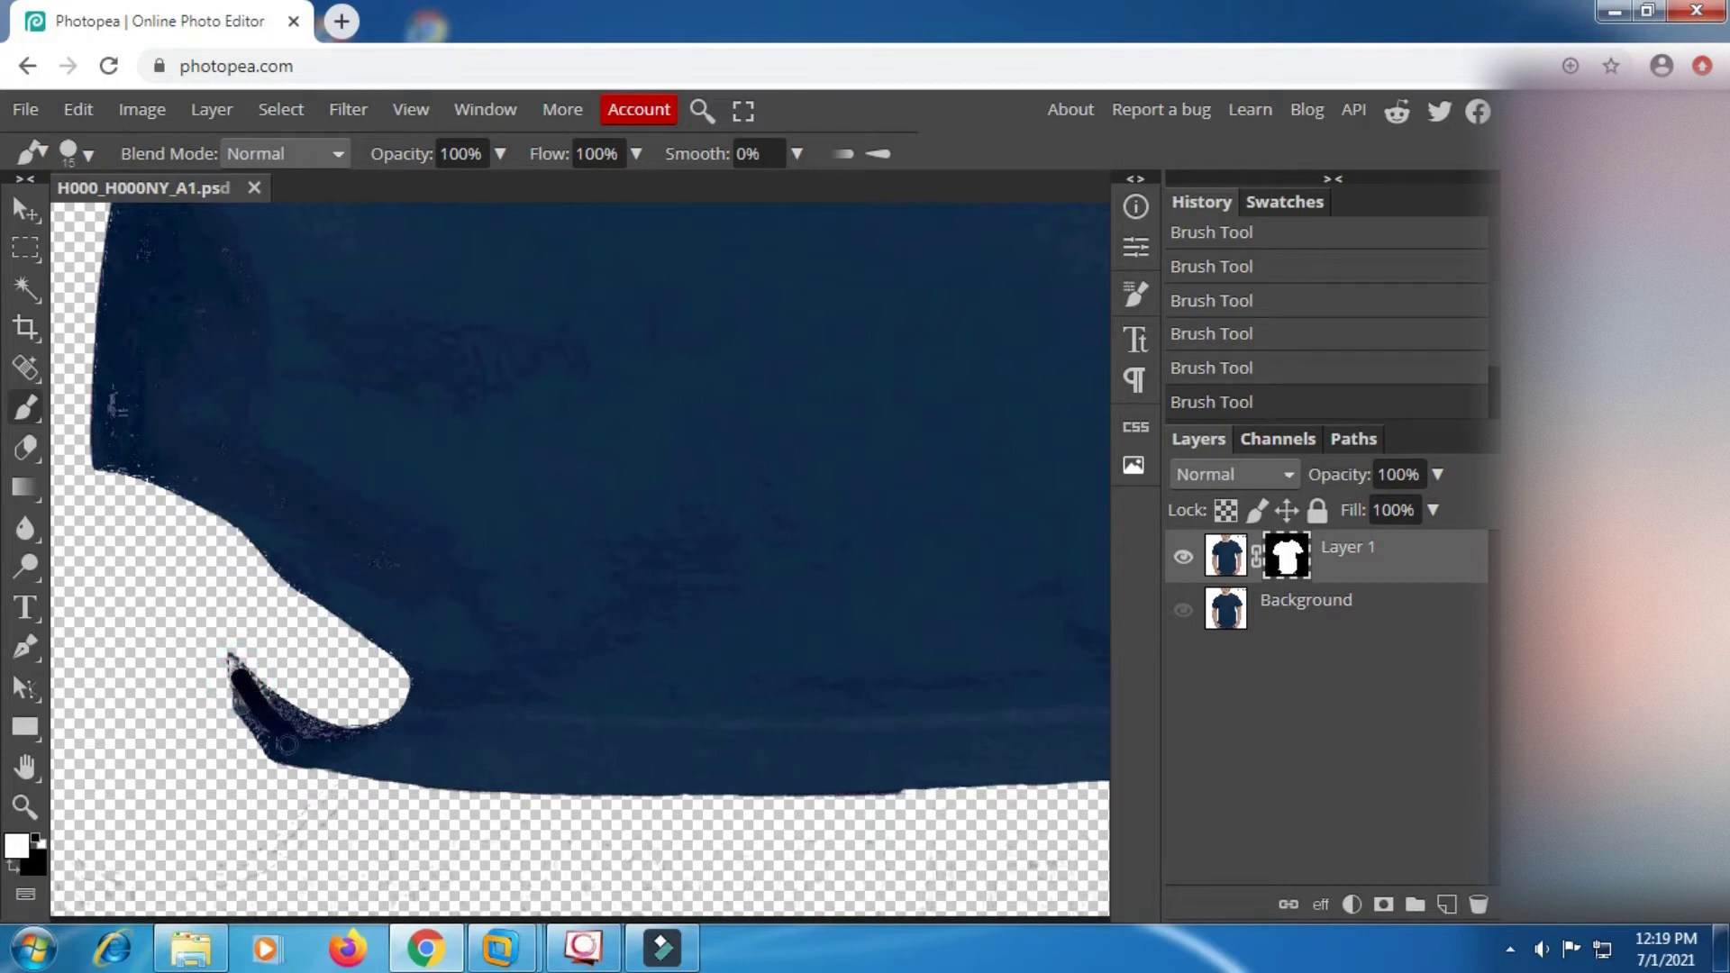
drag(244, 679, 266, 690)
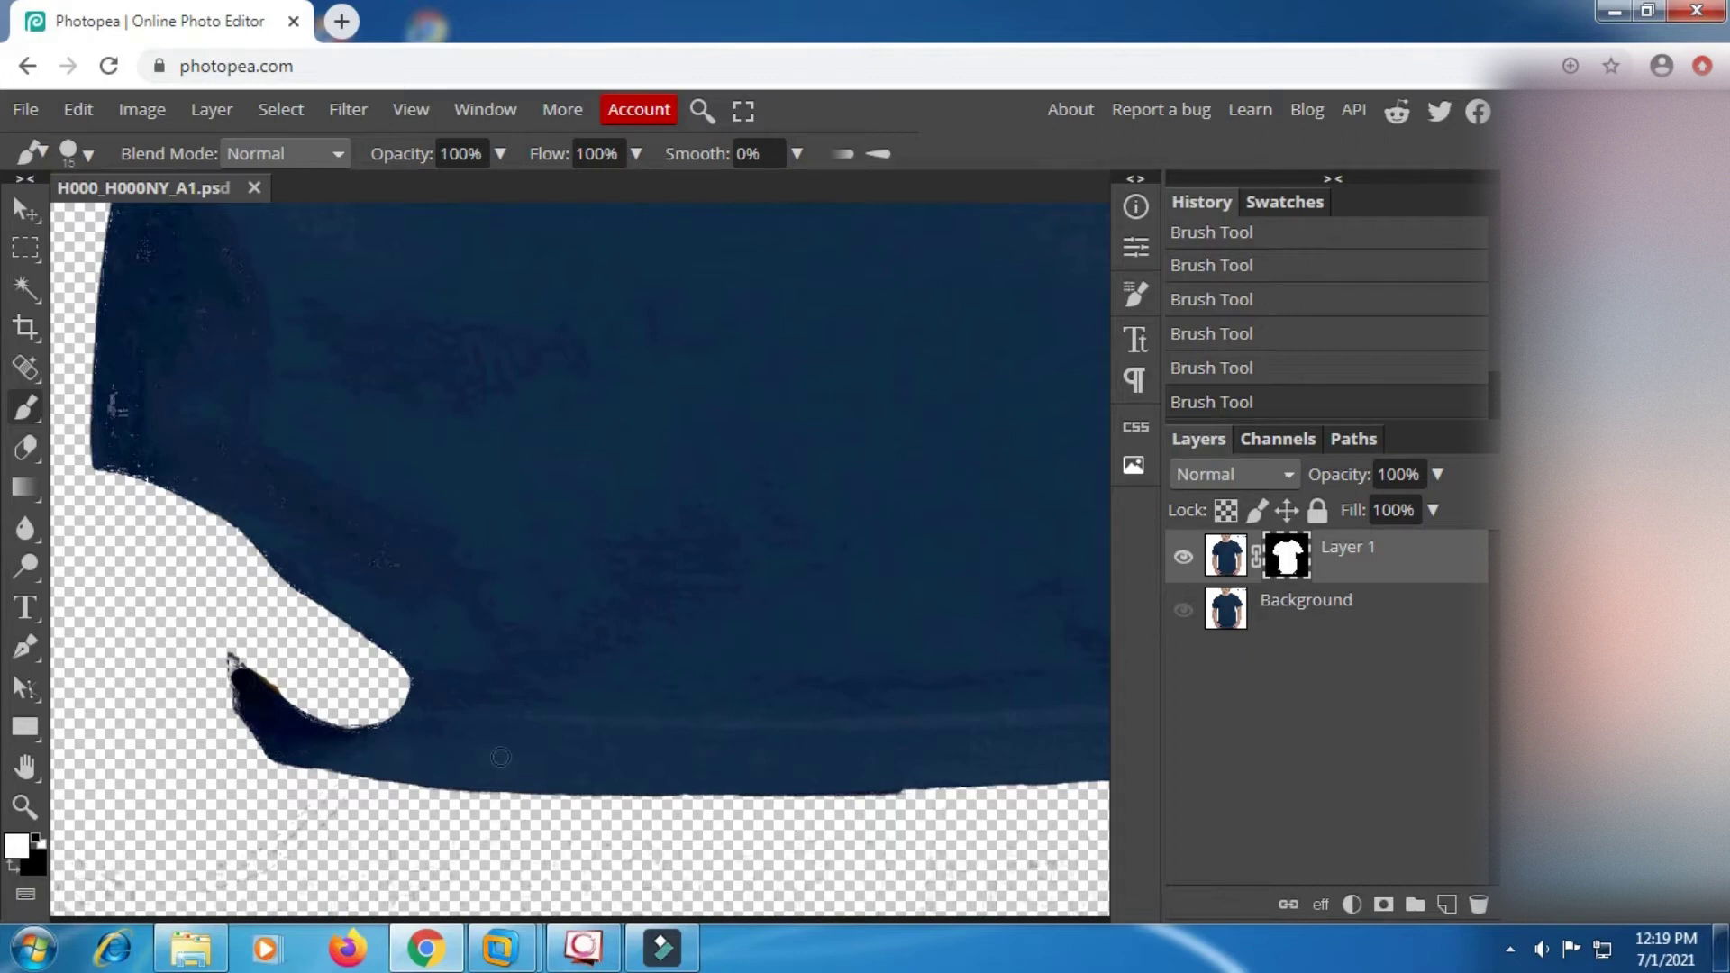
click(339, 749)
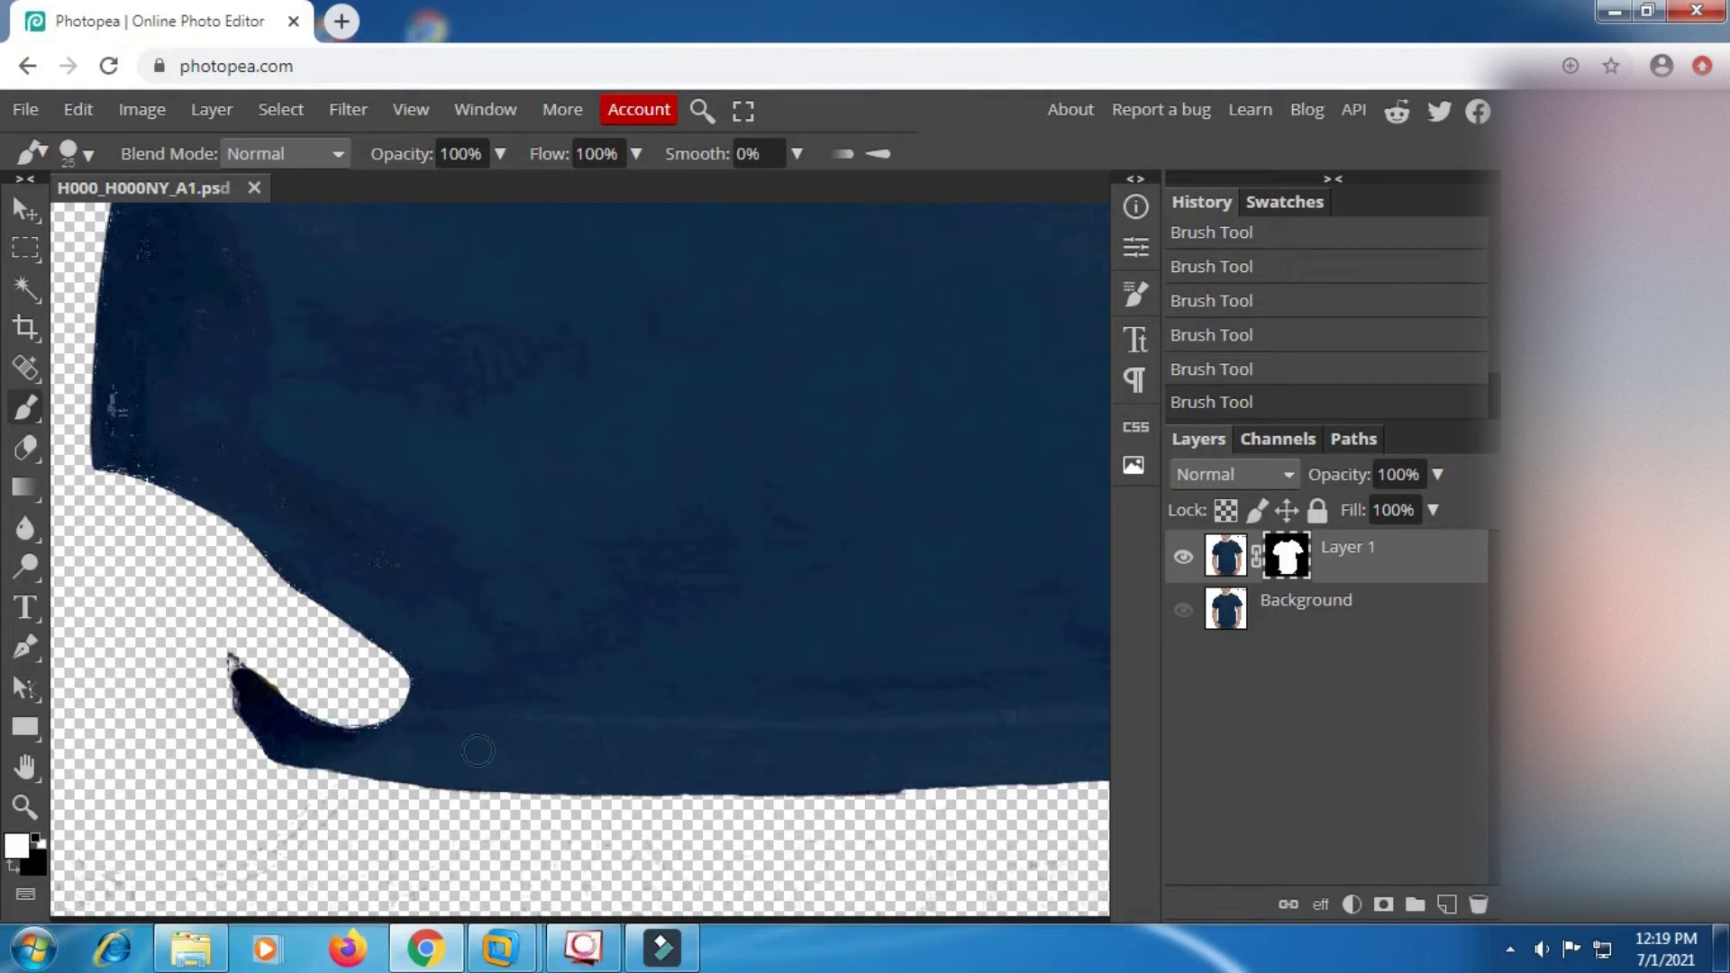
Compare the stray fragment beside the right end of the hem with the original photo by briefly showing the Background layer
drag(823, 694, 168, 699)
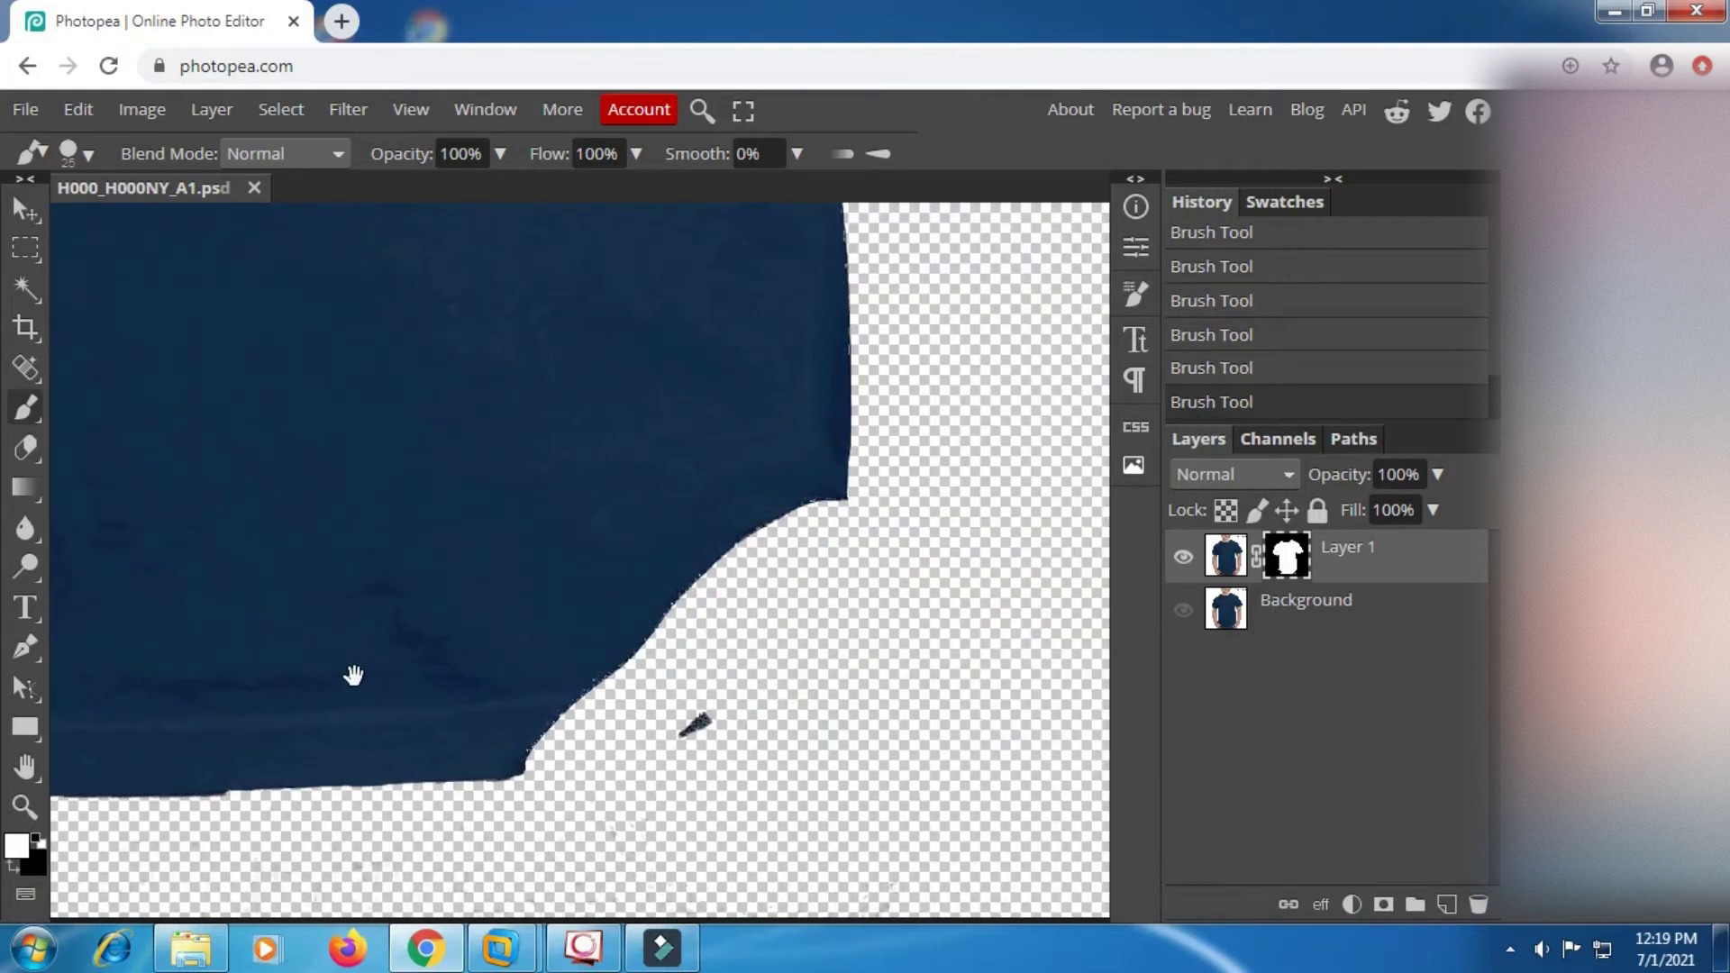
drag(353, 676, 200, 639)
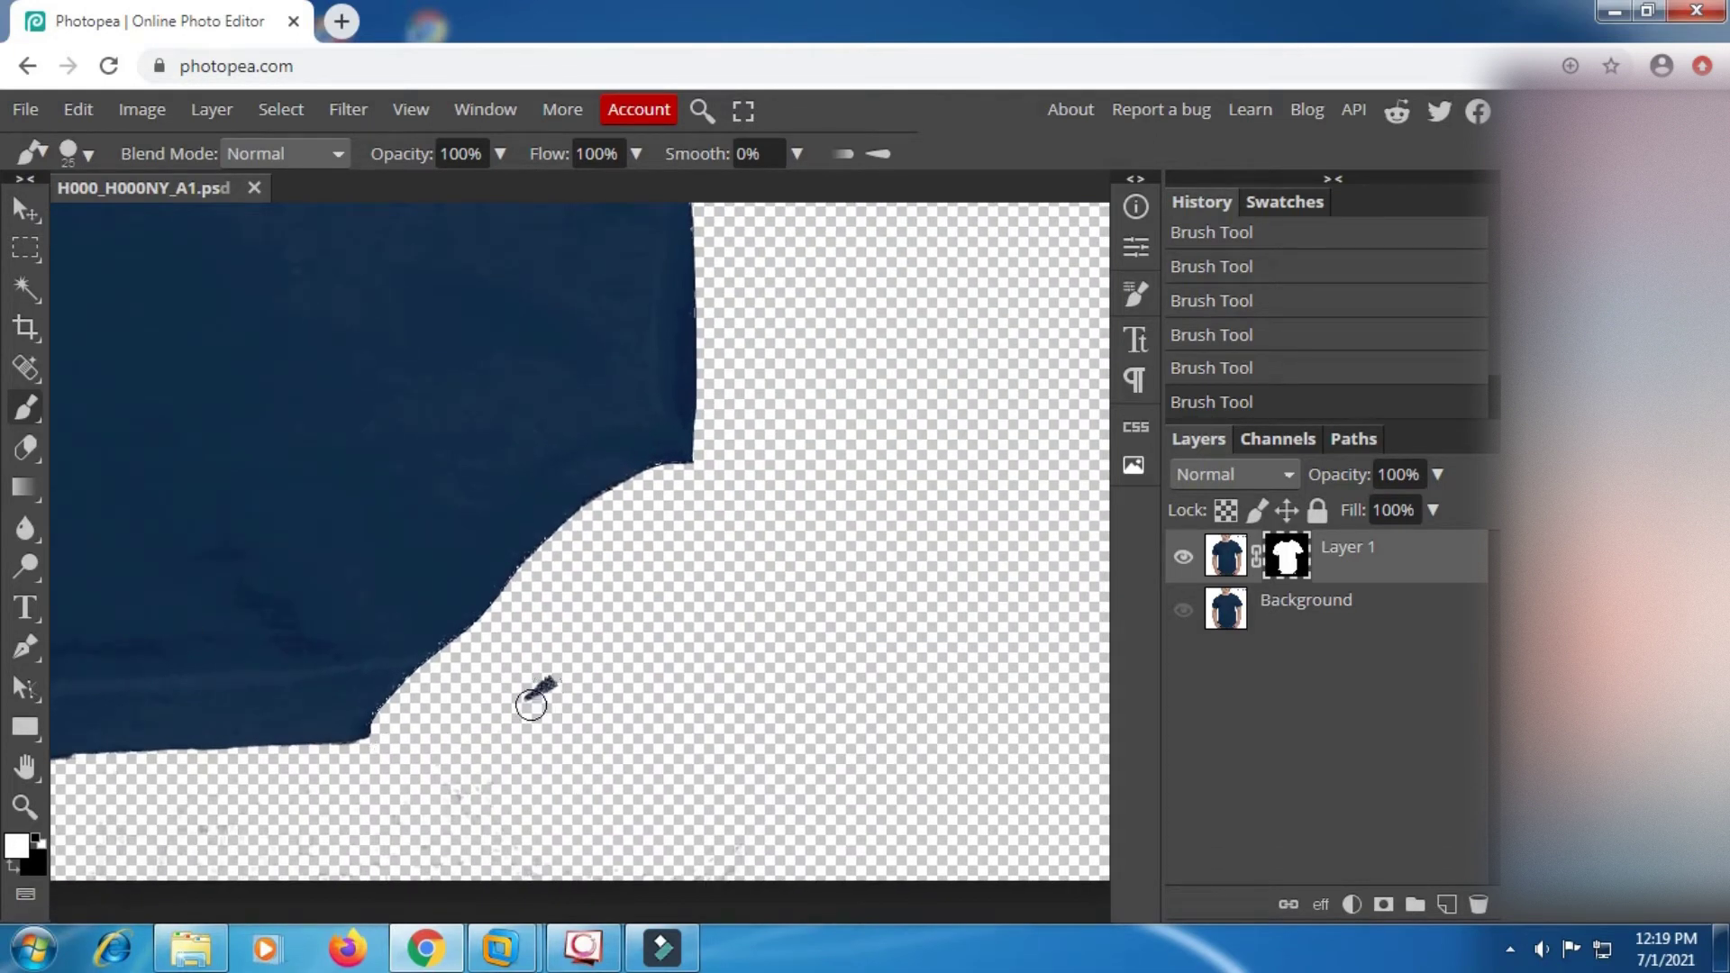
click(1183, 610)
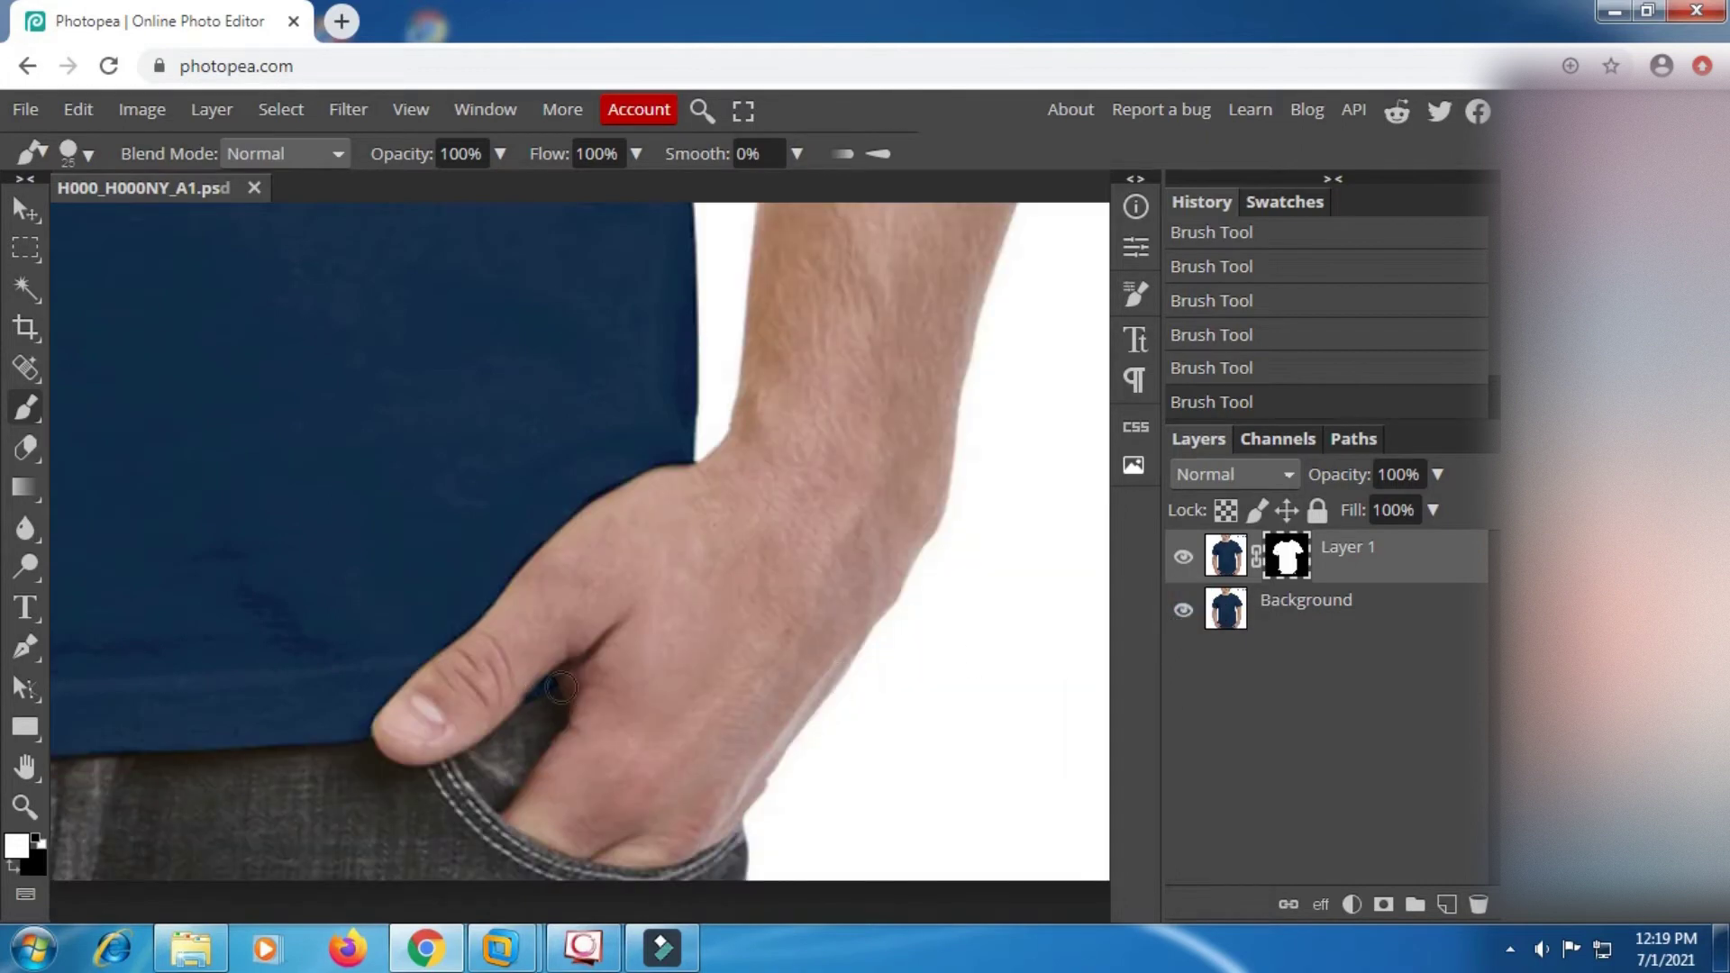
click(1183, 610)
scroll(614, 553, down, 5)
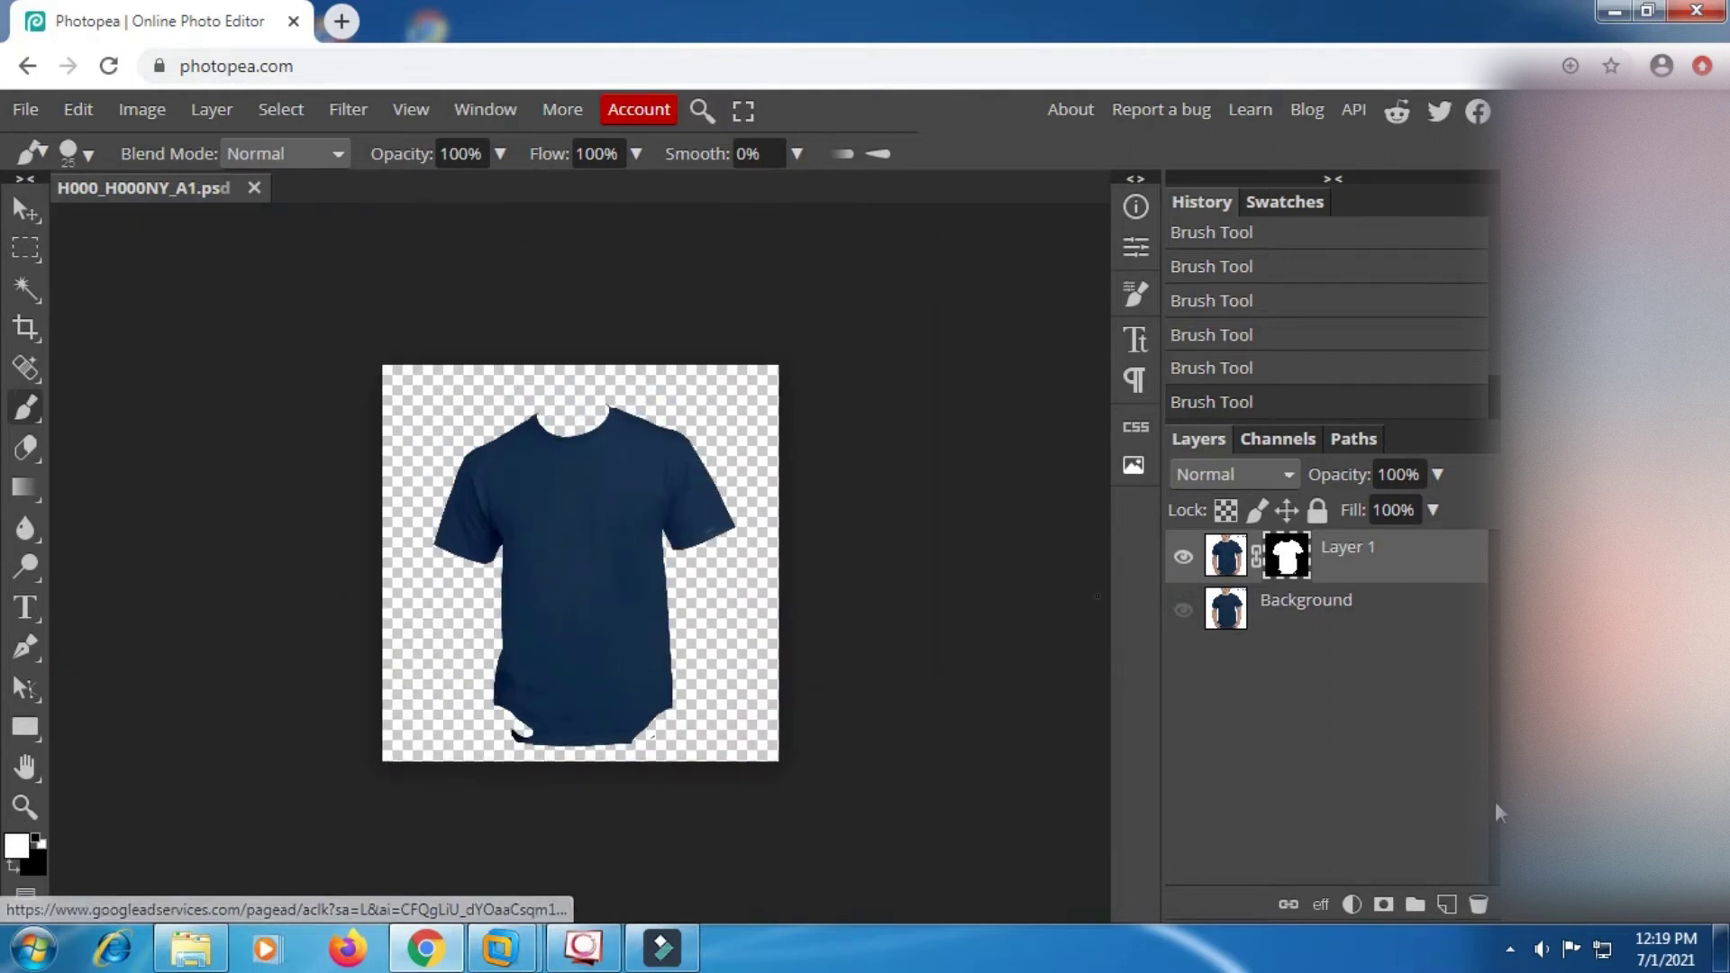
Add a Color Fill layer above the masked shirt layer using the blue 0c4fa3
click(1352, 903)
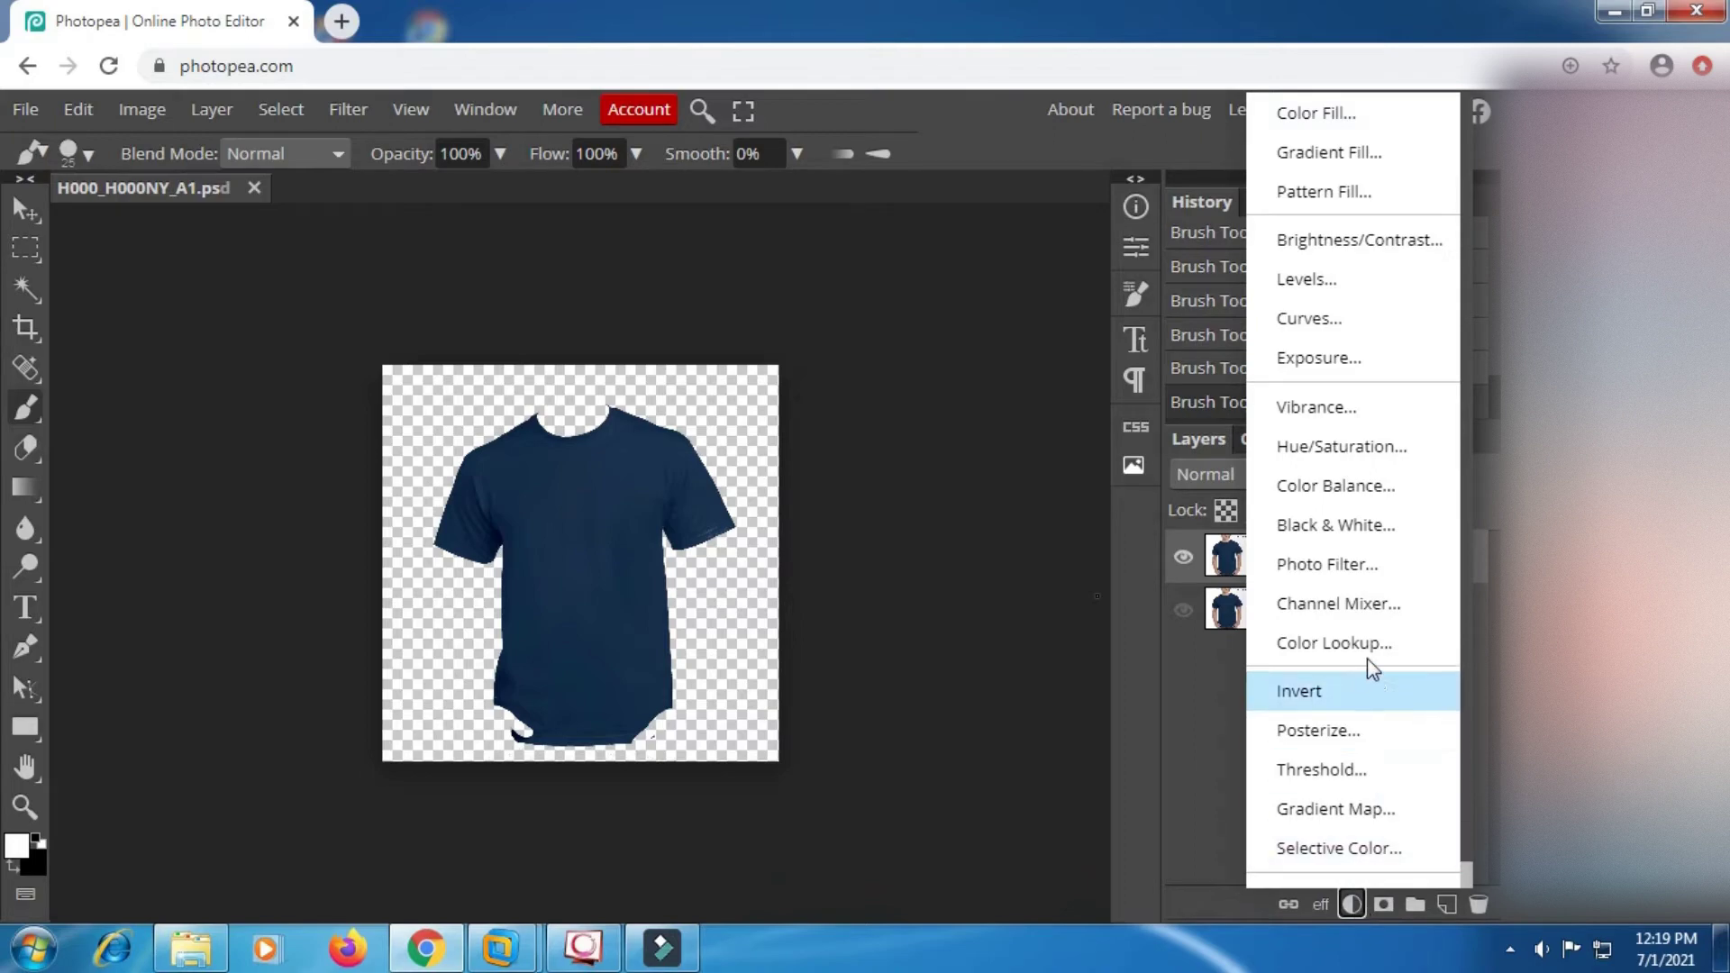
click(1327, 117)
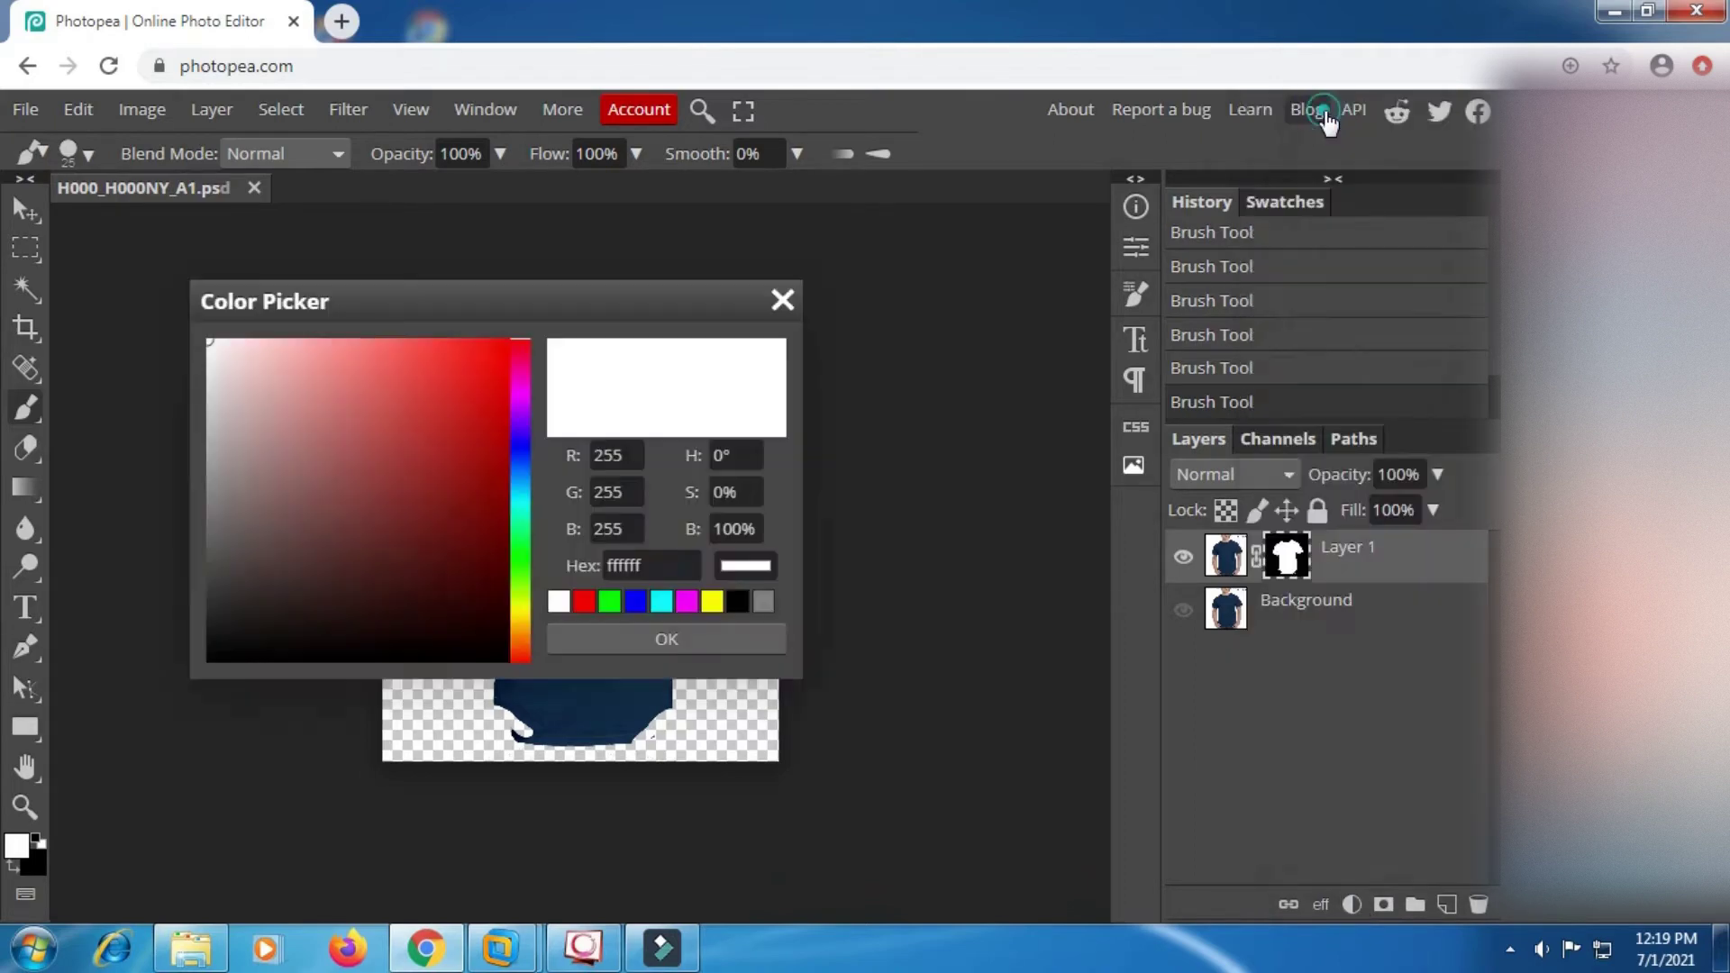
click(521, 470)
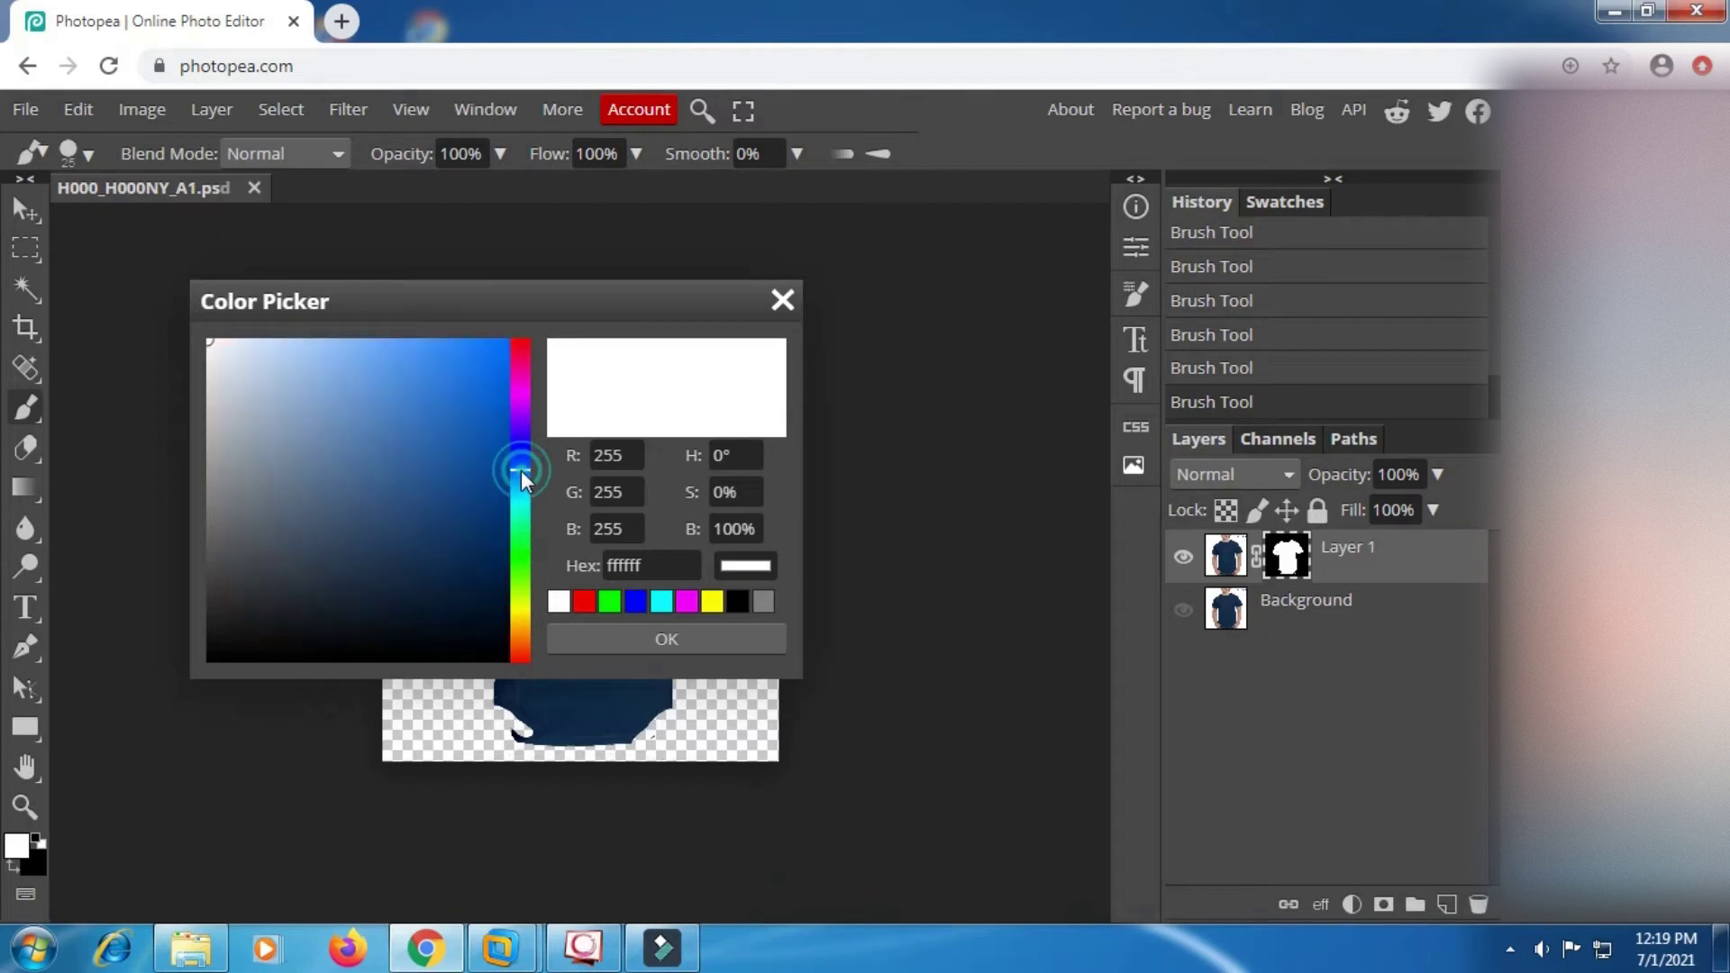
click(488, 456)
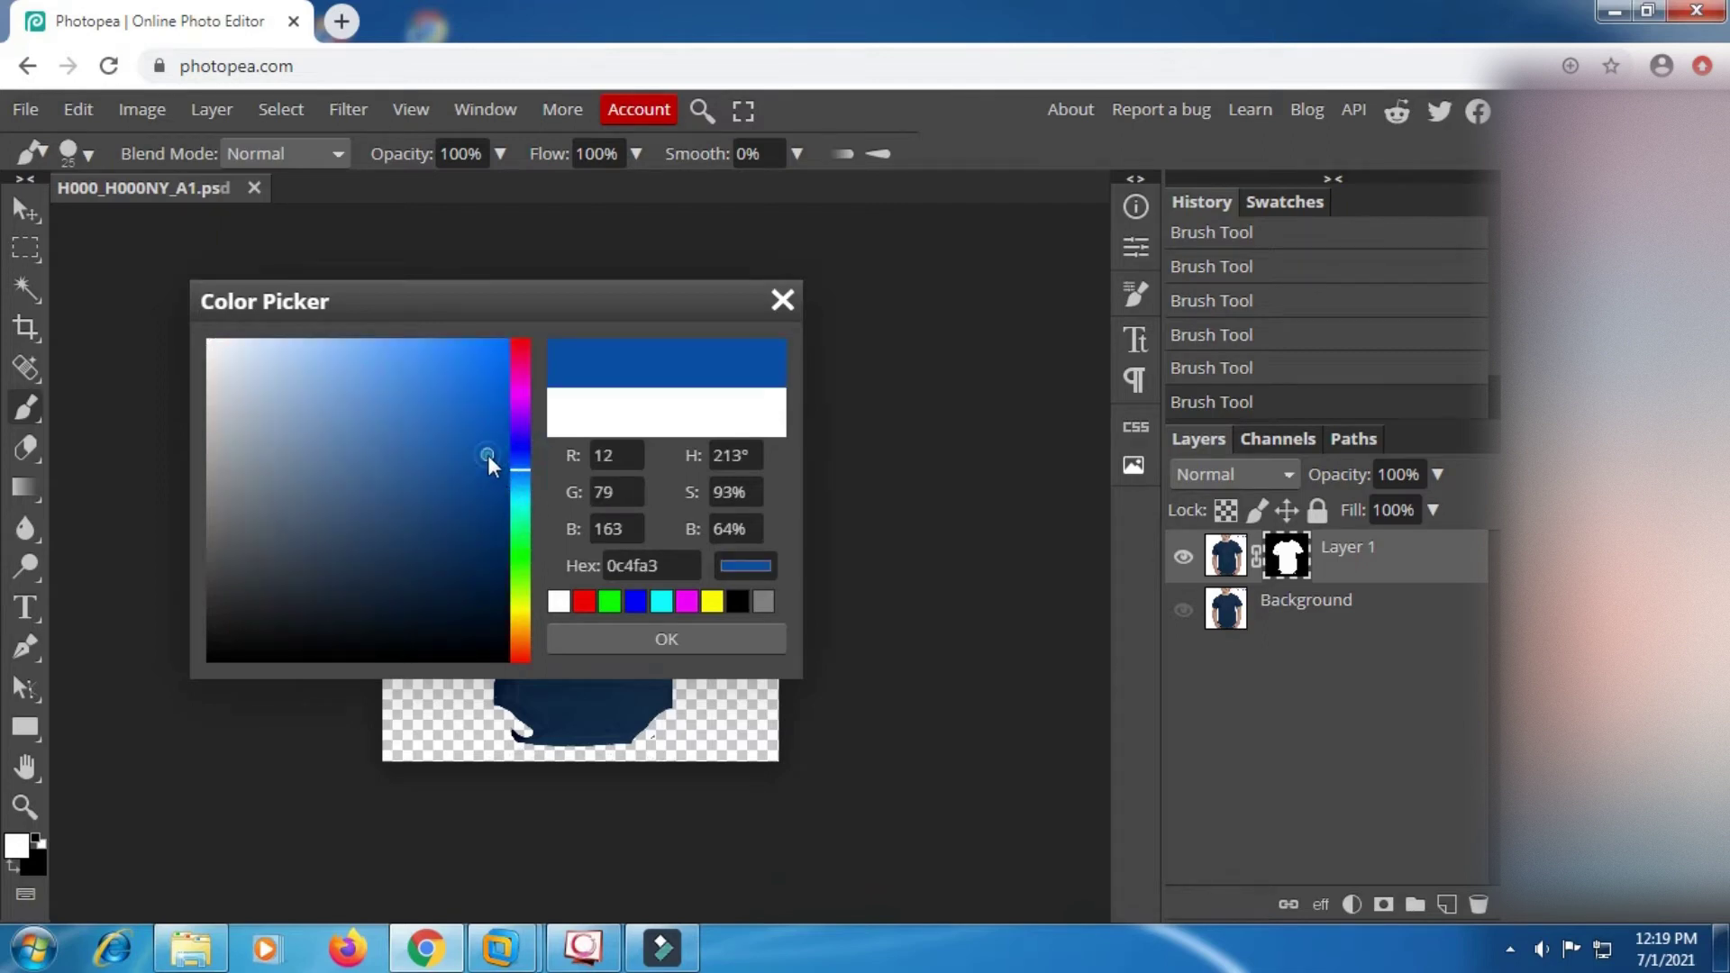
click(655, 636)
Apply the blue fill as a clipping mask on the shirt layer so it colours only the shirt
double_click(1341, 564)
right_click(1340, 564)
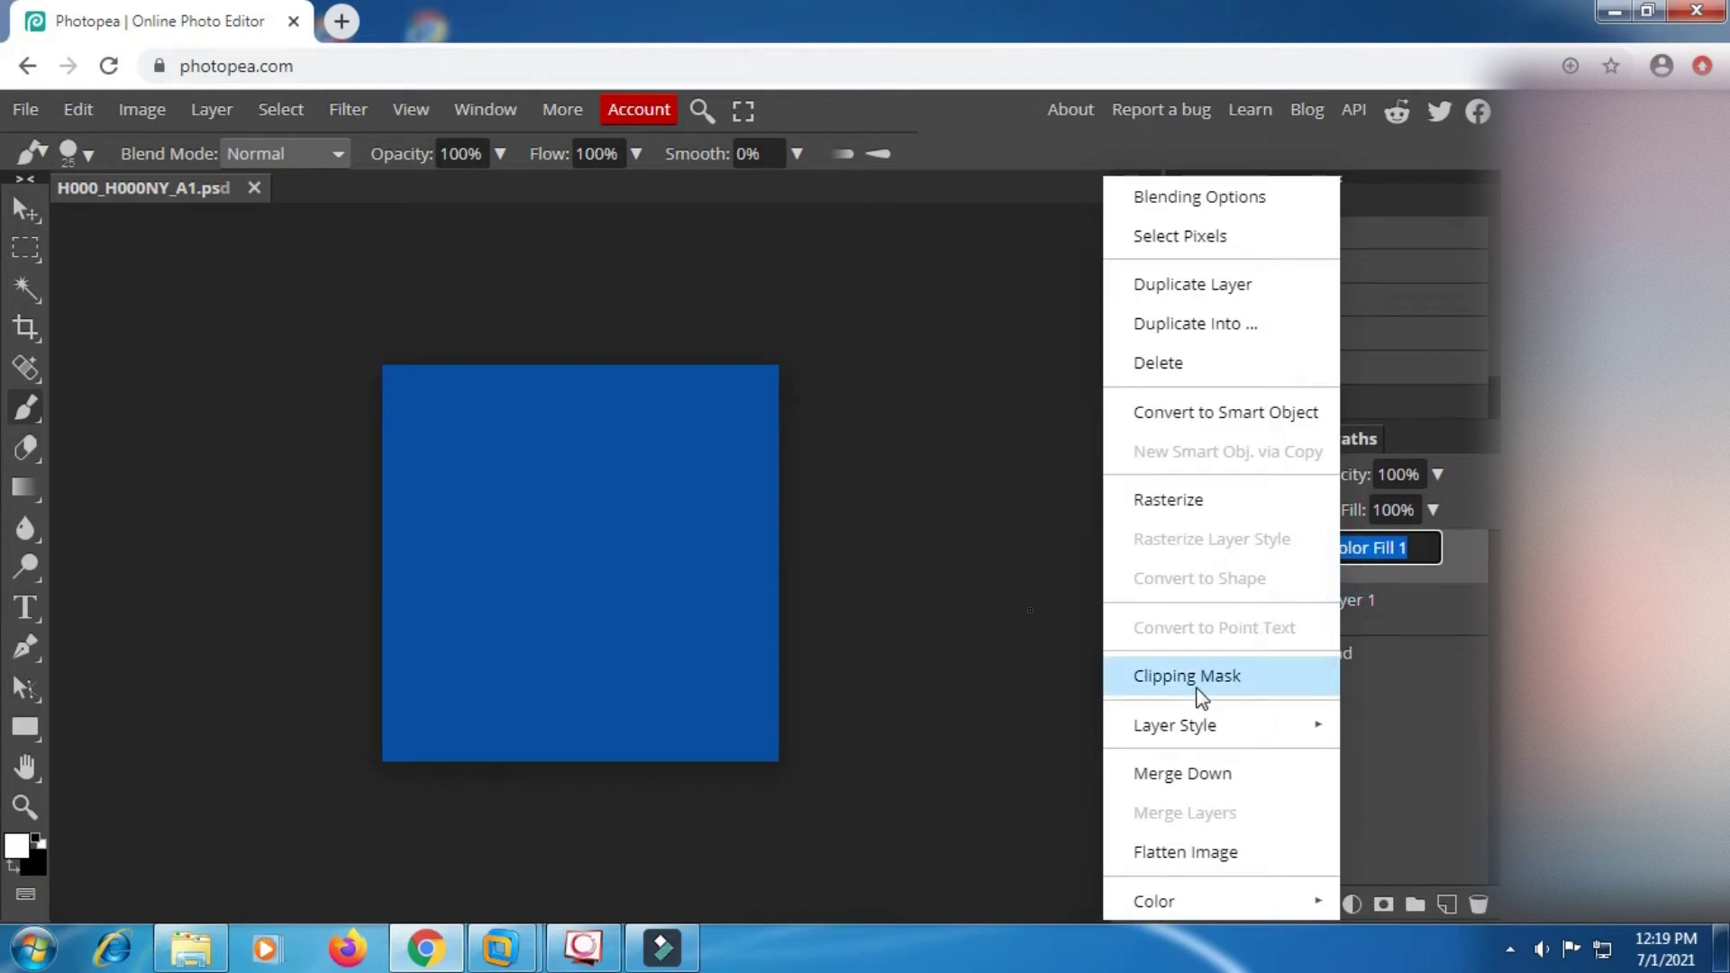
click(1225, 677)
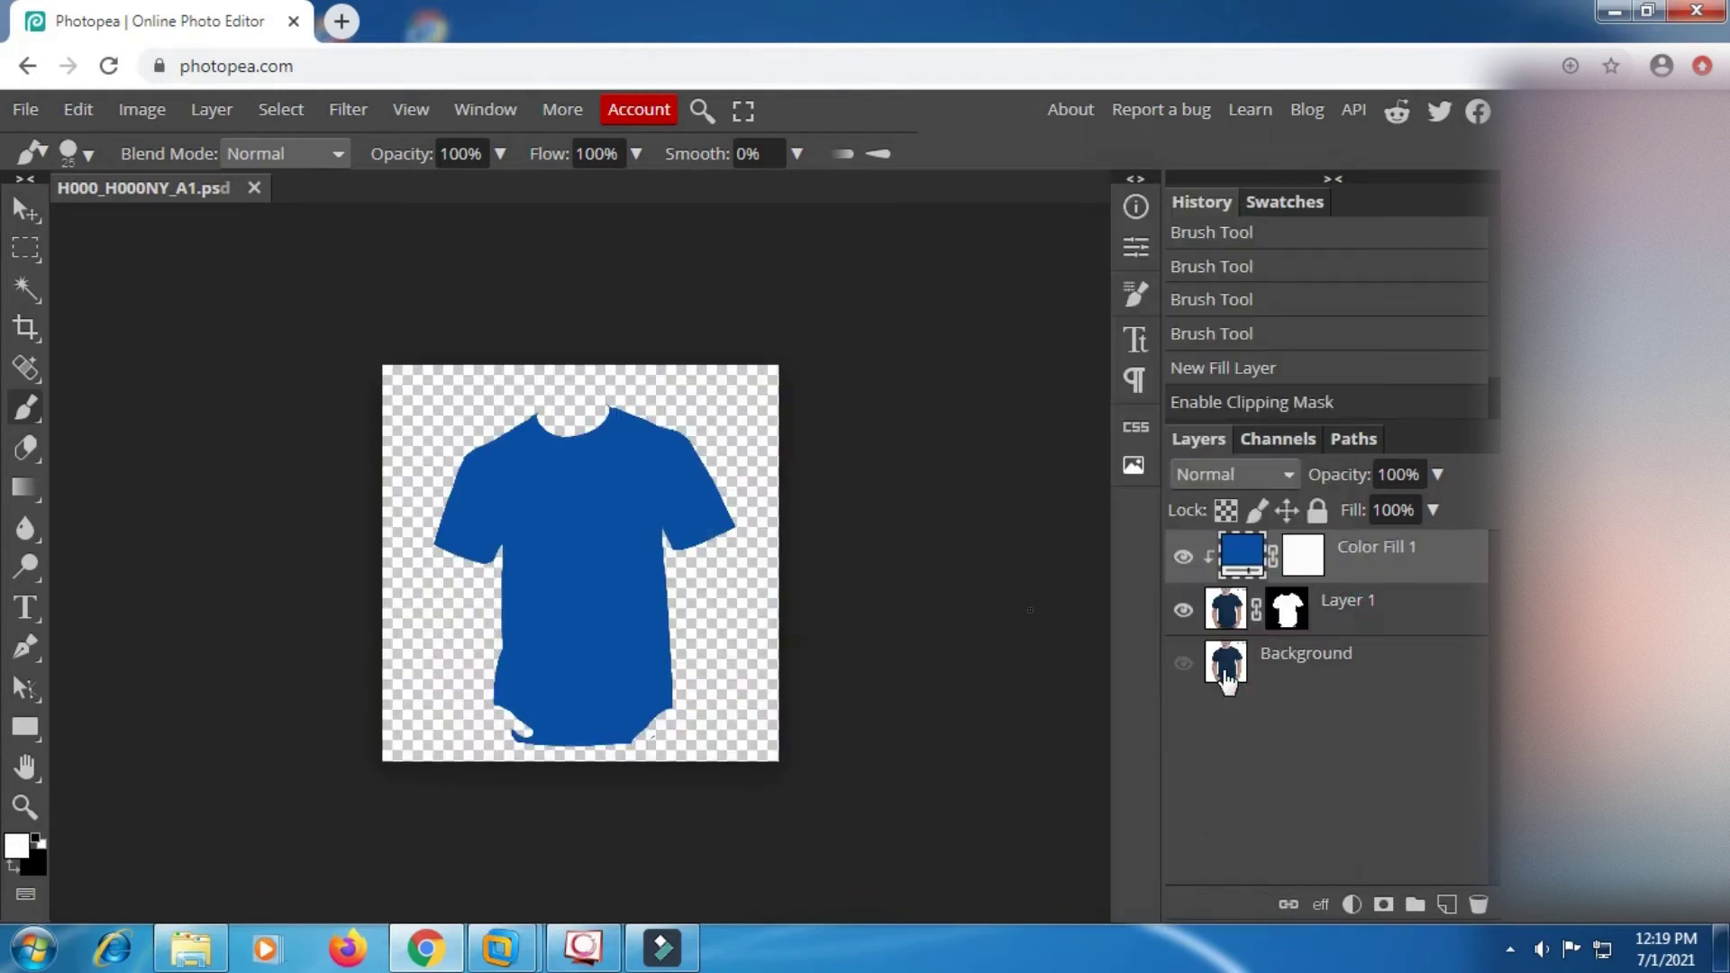
Set the fill layer's blend mode to Color and toggle its visibility to compare the shirt with and without it
click(1280, 474)
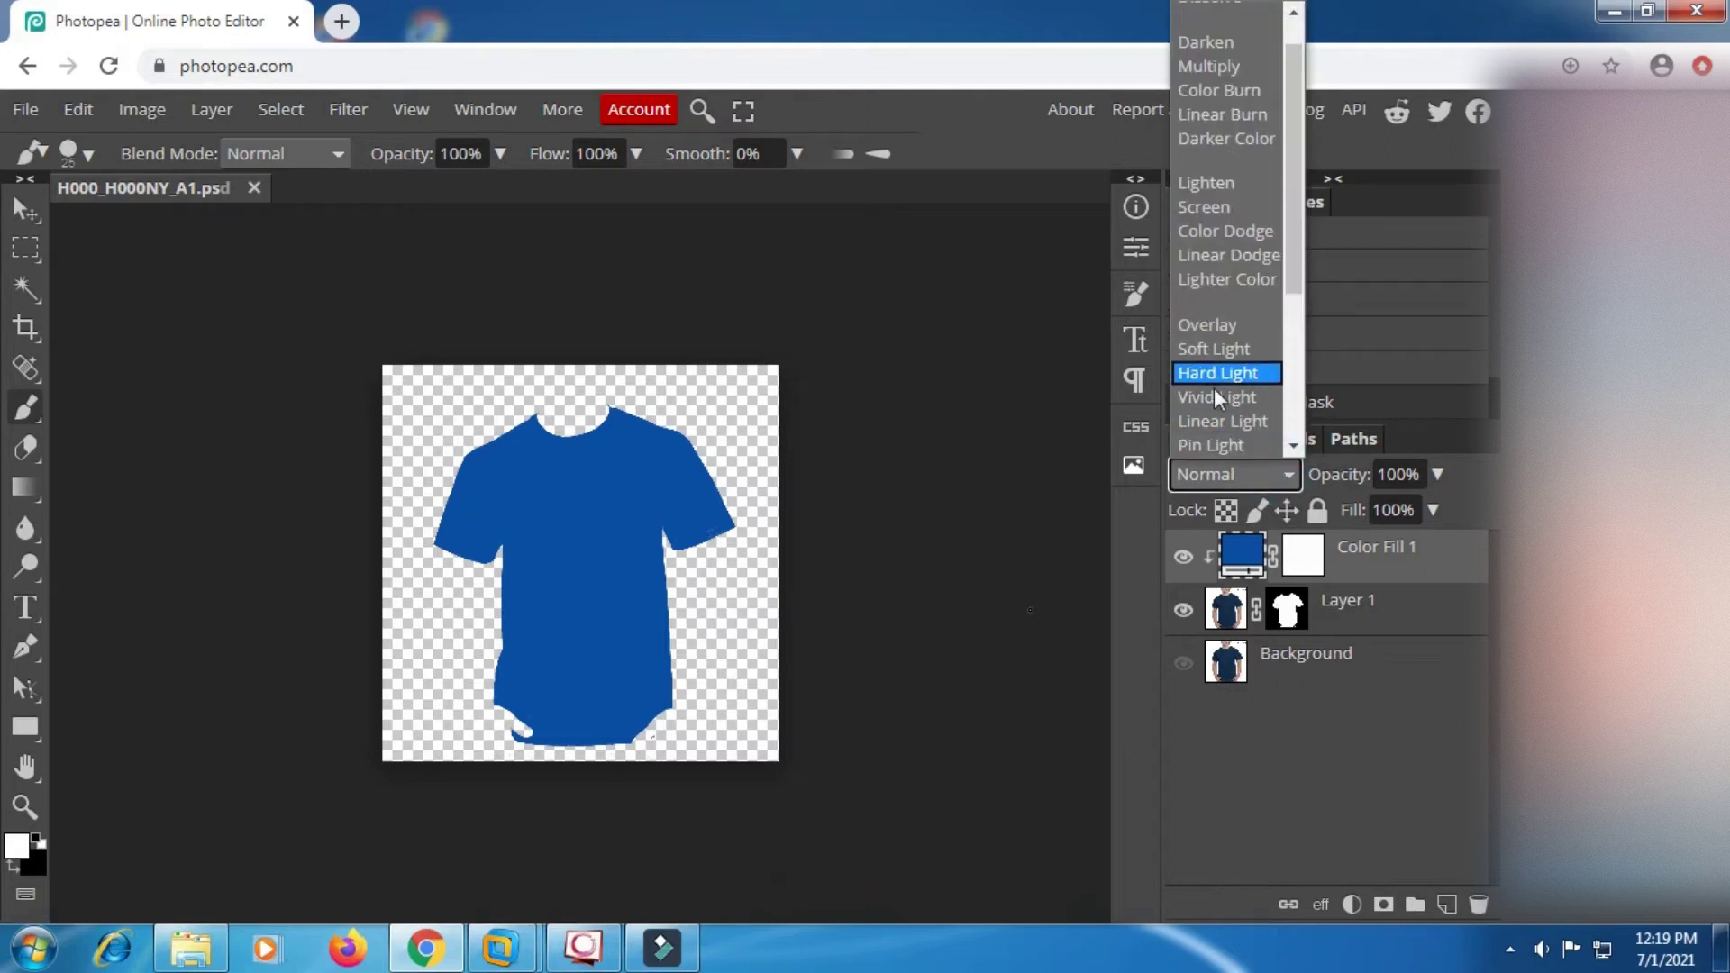
scroll(1214, 389, down, 3)
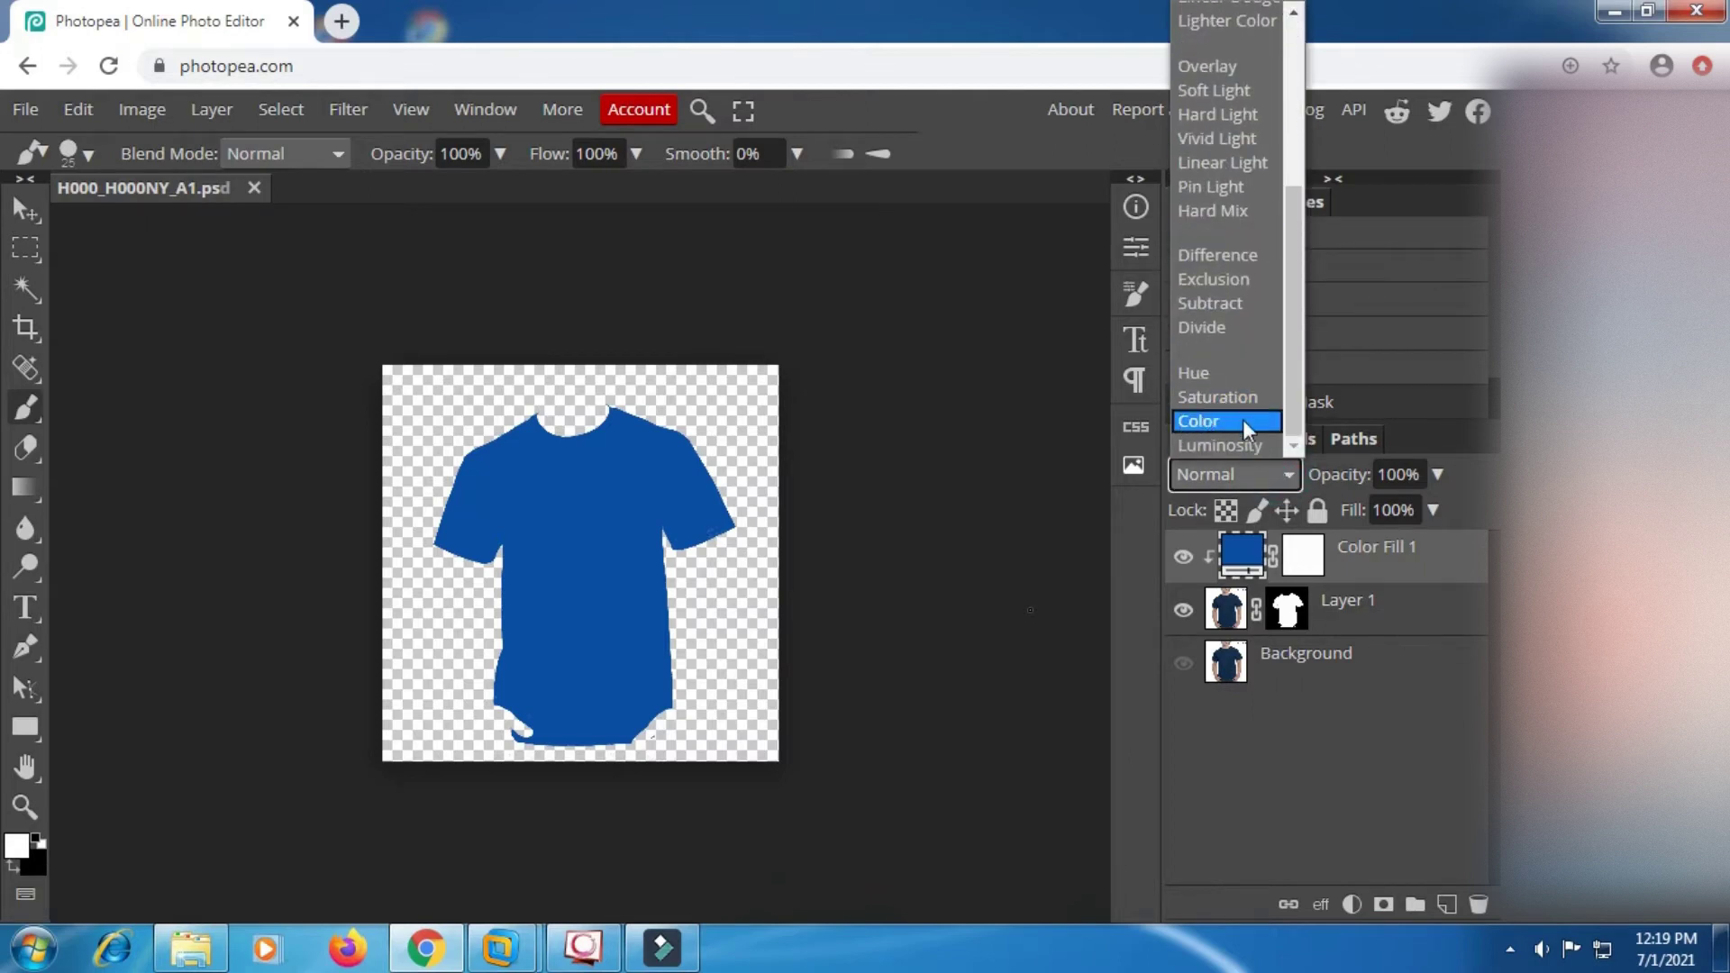
click(1243, 421)
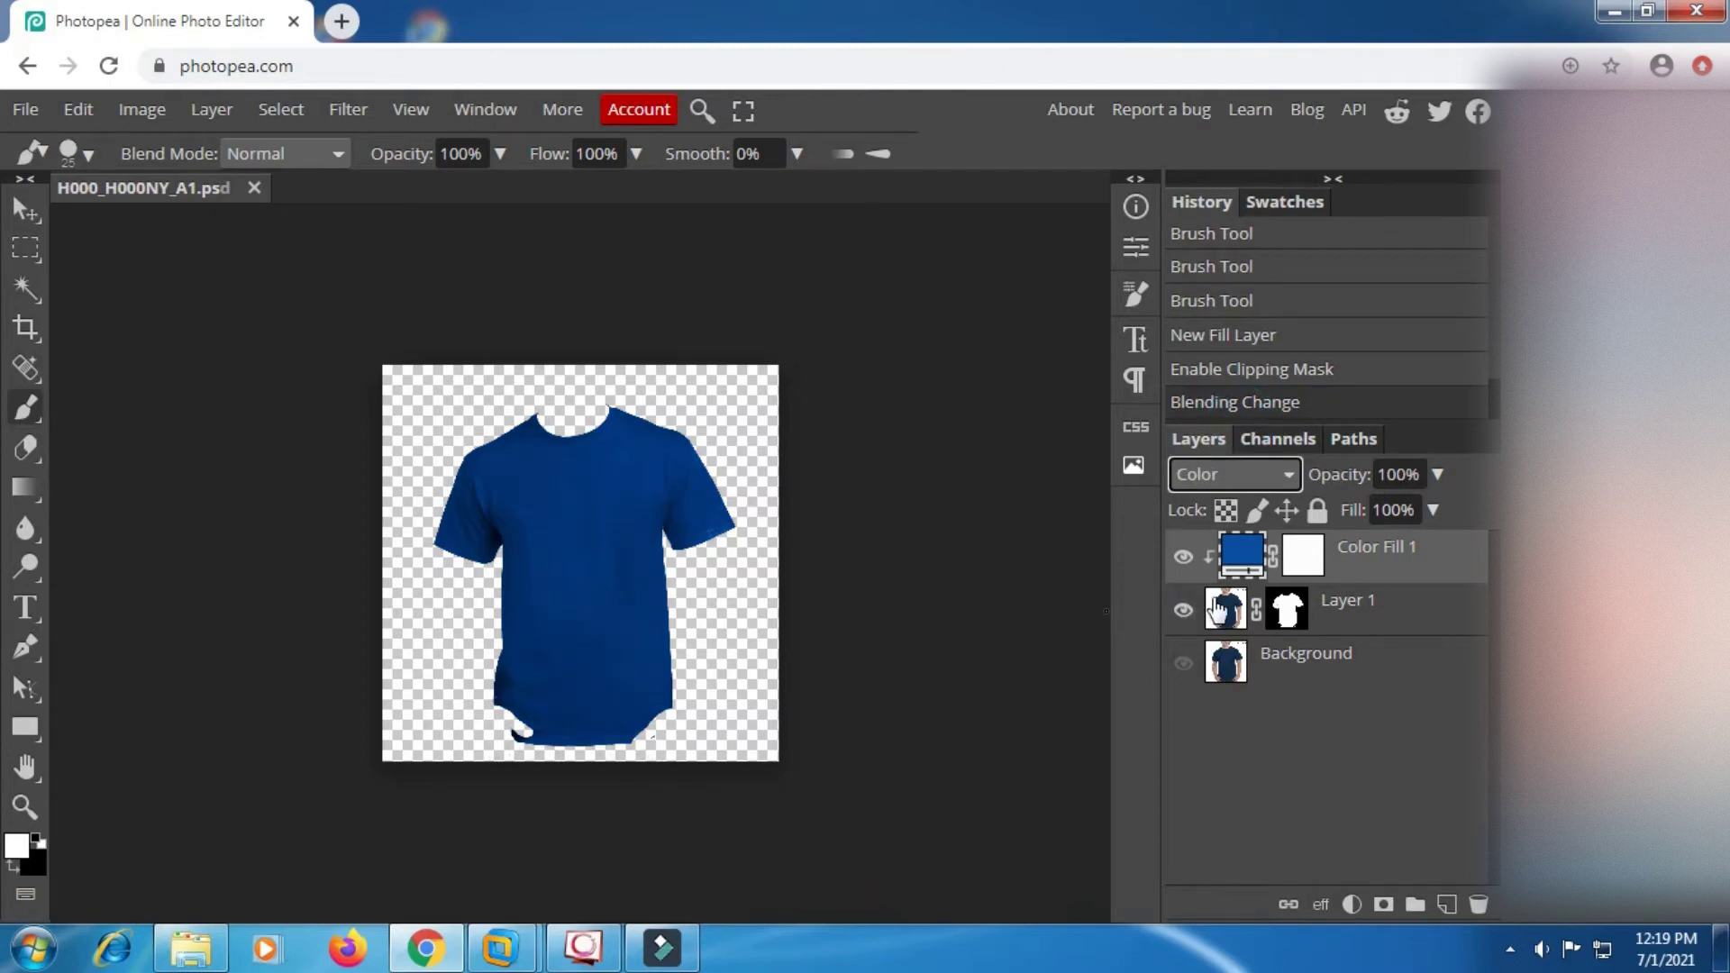
click(1181, 557)
click(1179, 560)
Try teal and other blue shades for the fill layer, and set its colour to the brown 8b4715
double_click(1242, 553)
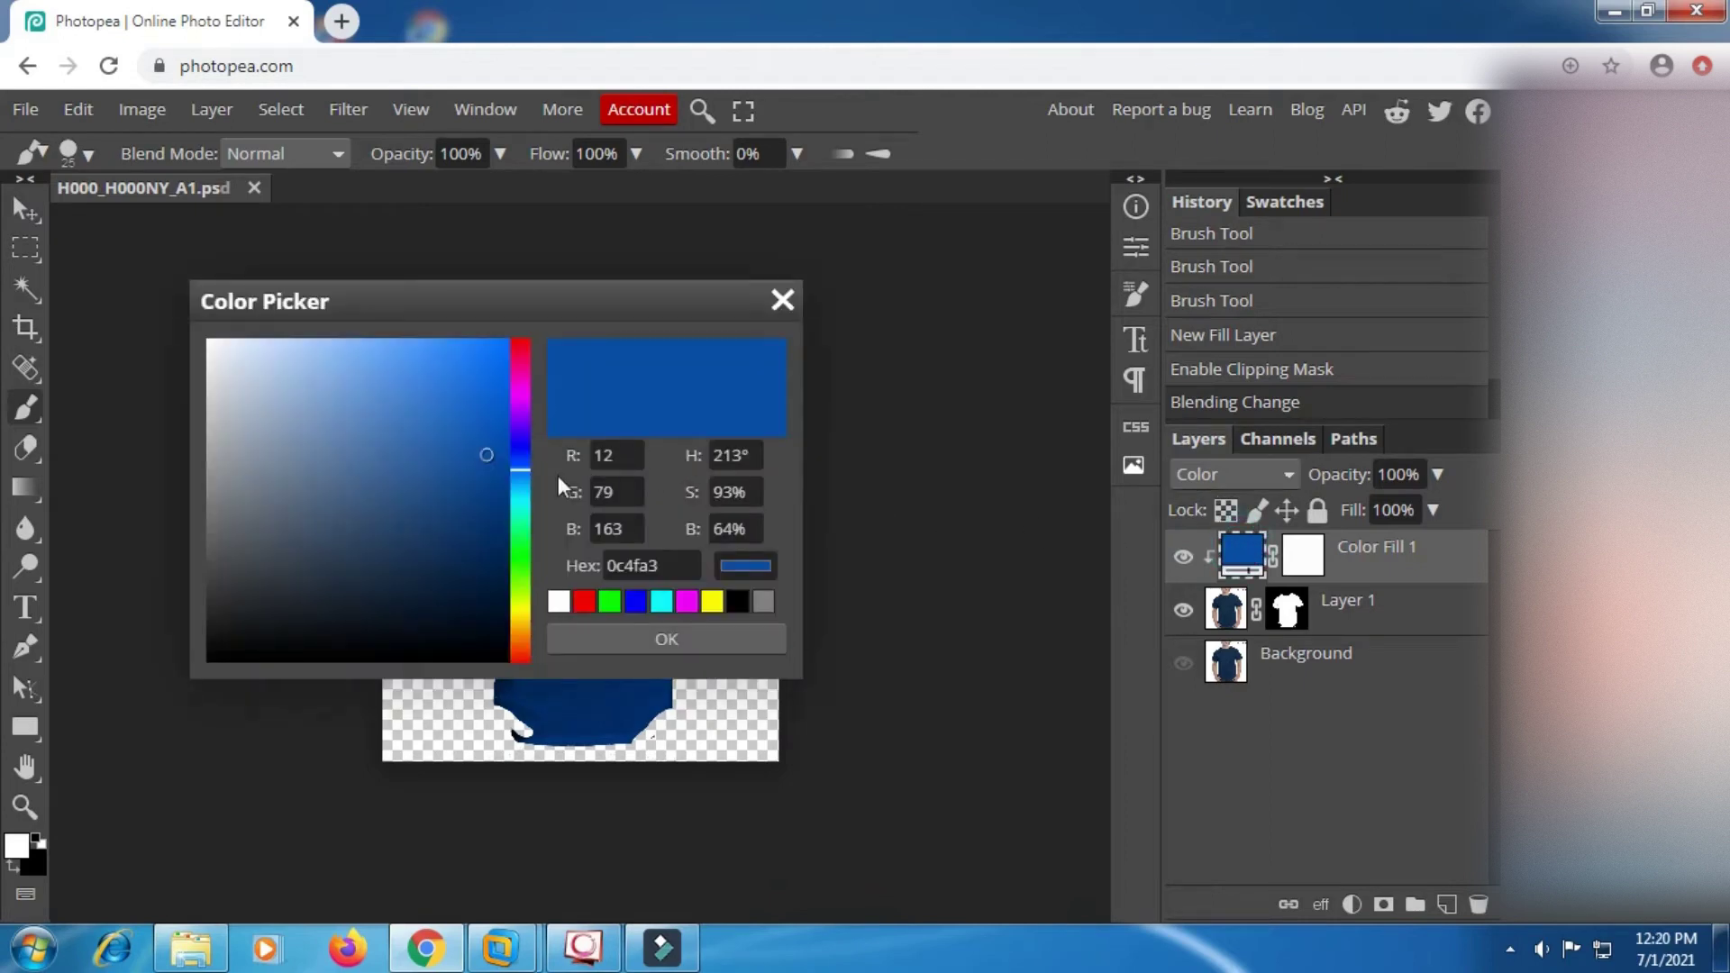
click(526, 498)
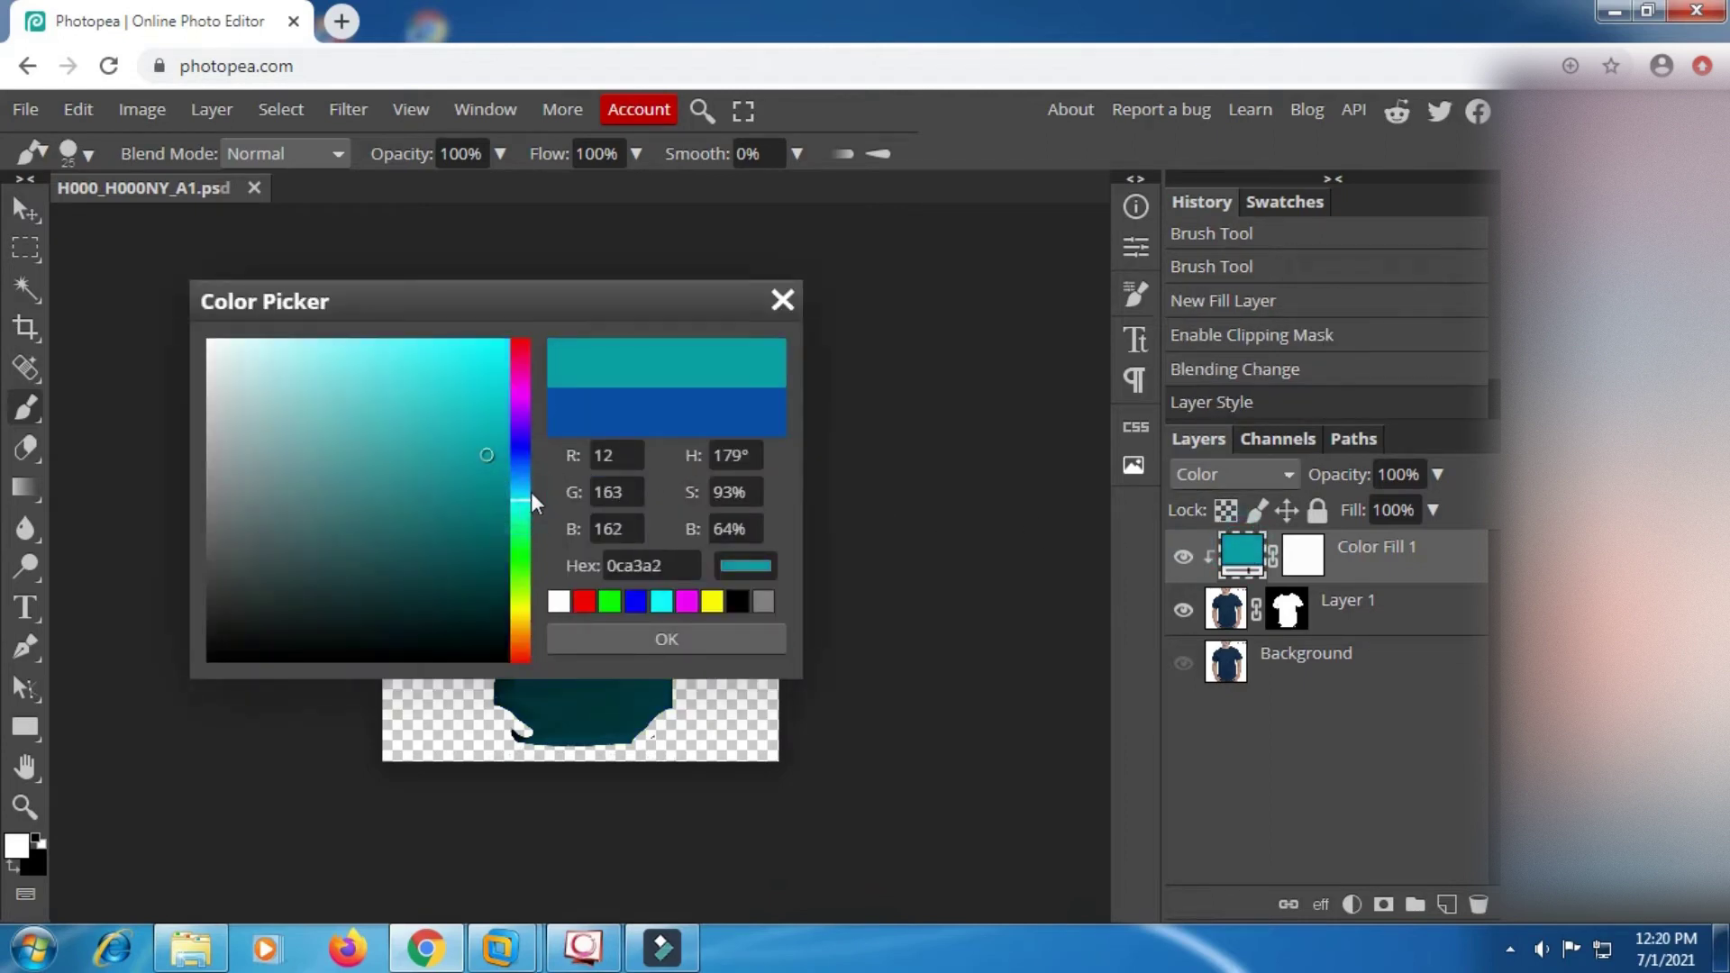
click(526, 481)
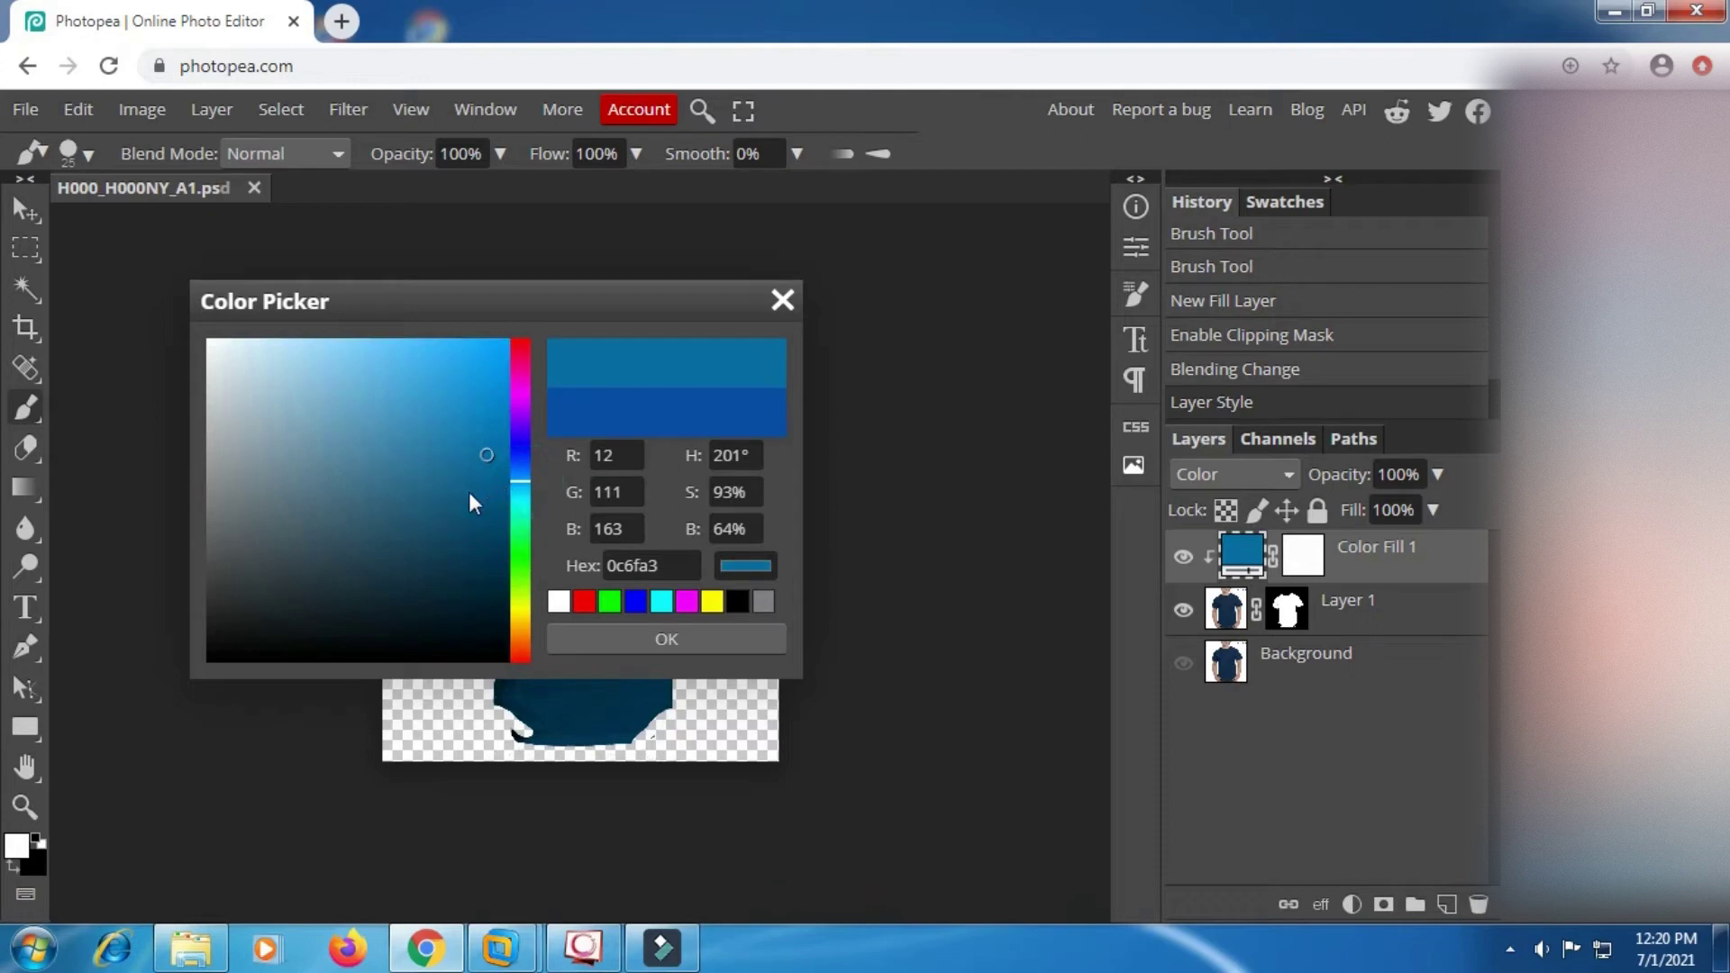
click(468, 491)
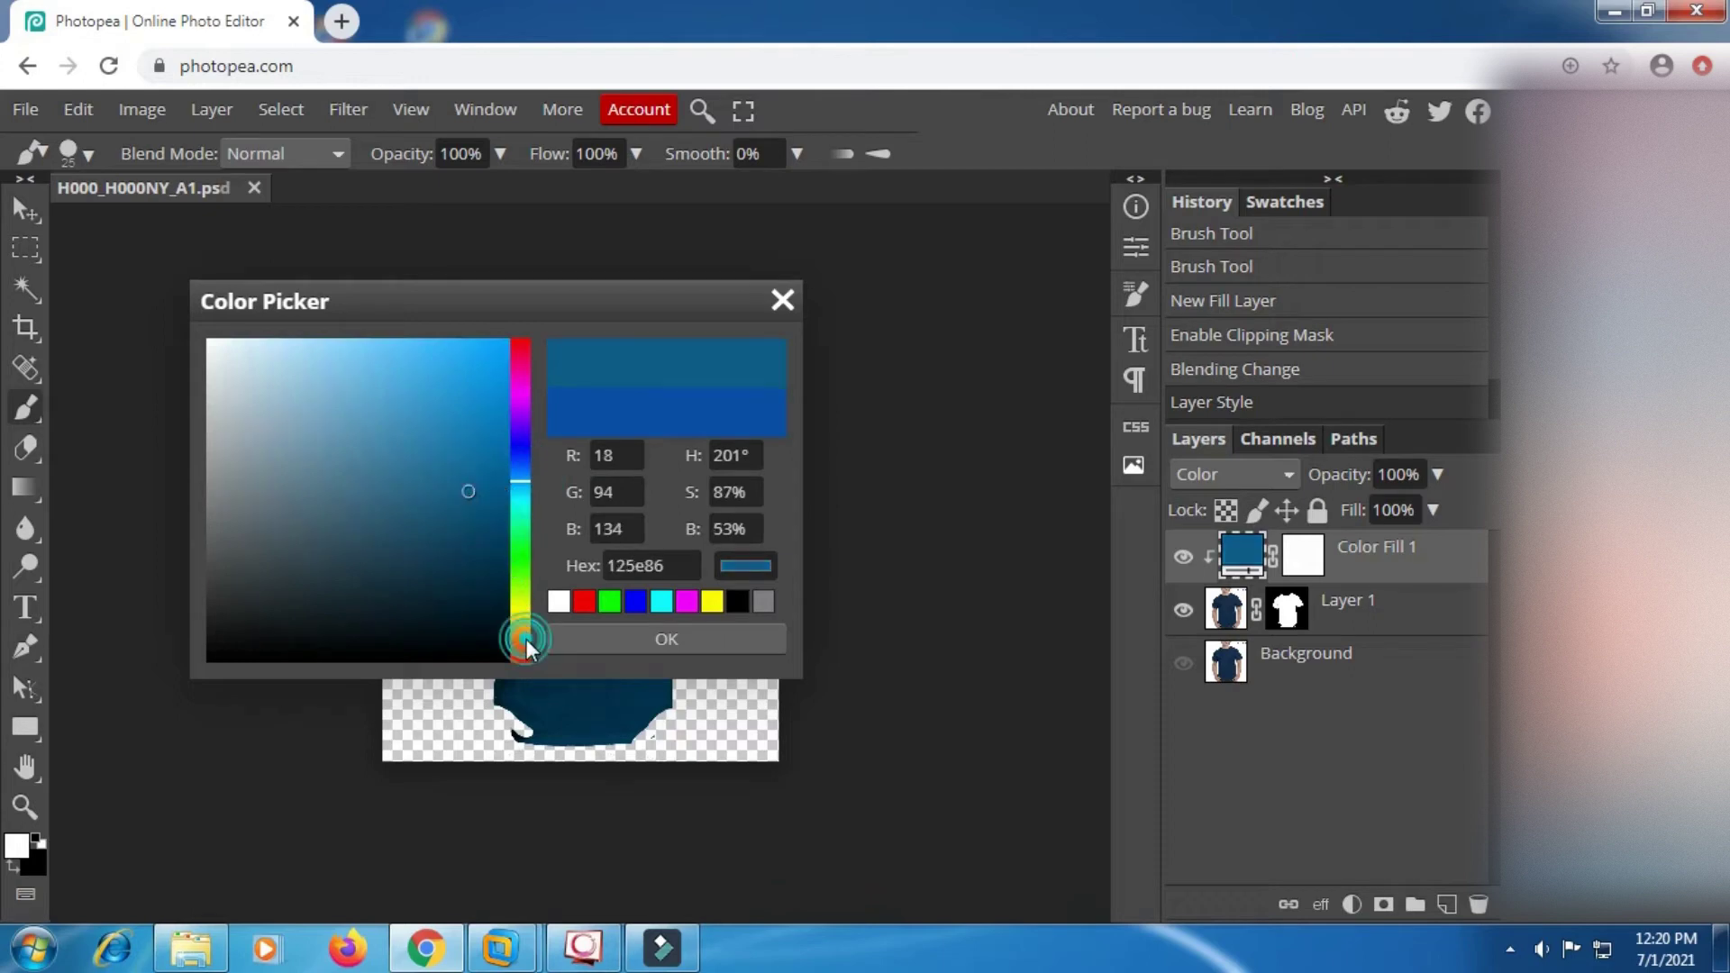
click(526, 639)
click(467, 527)
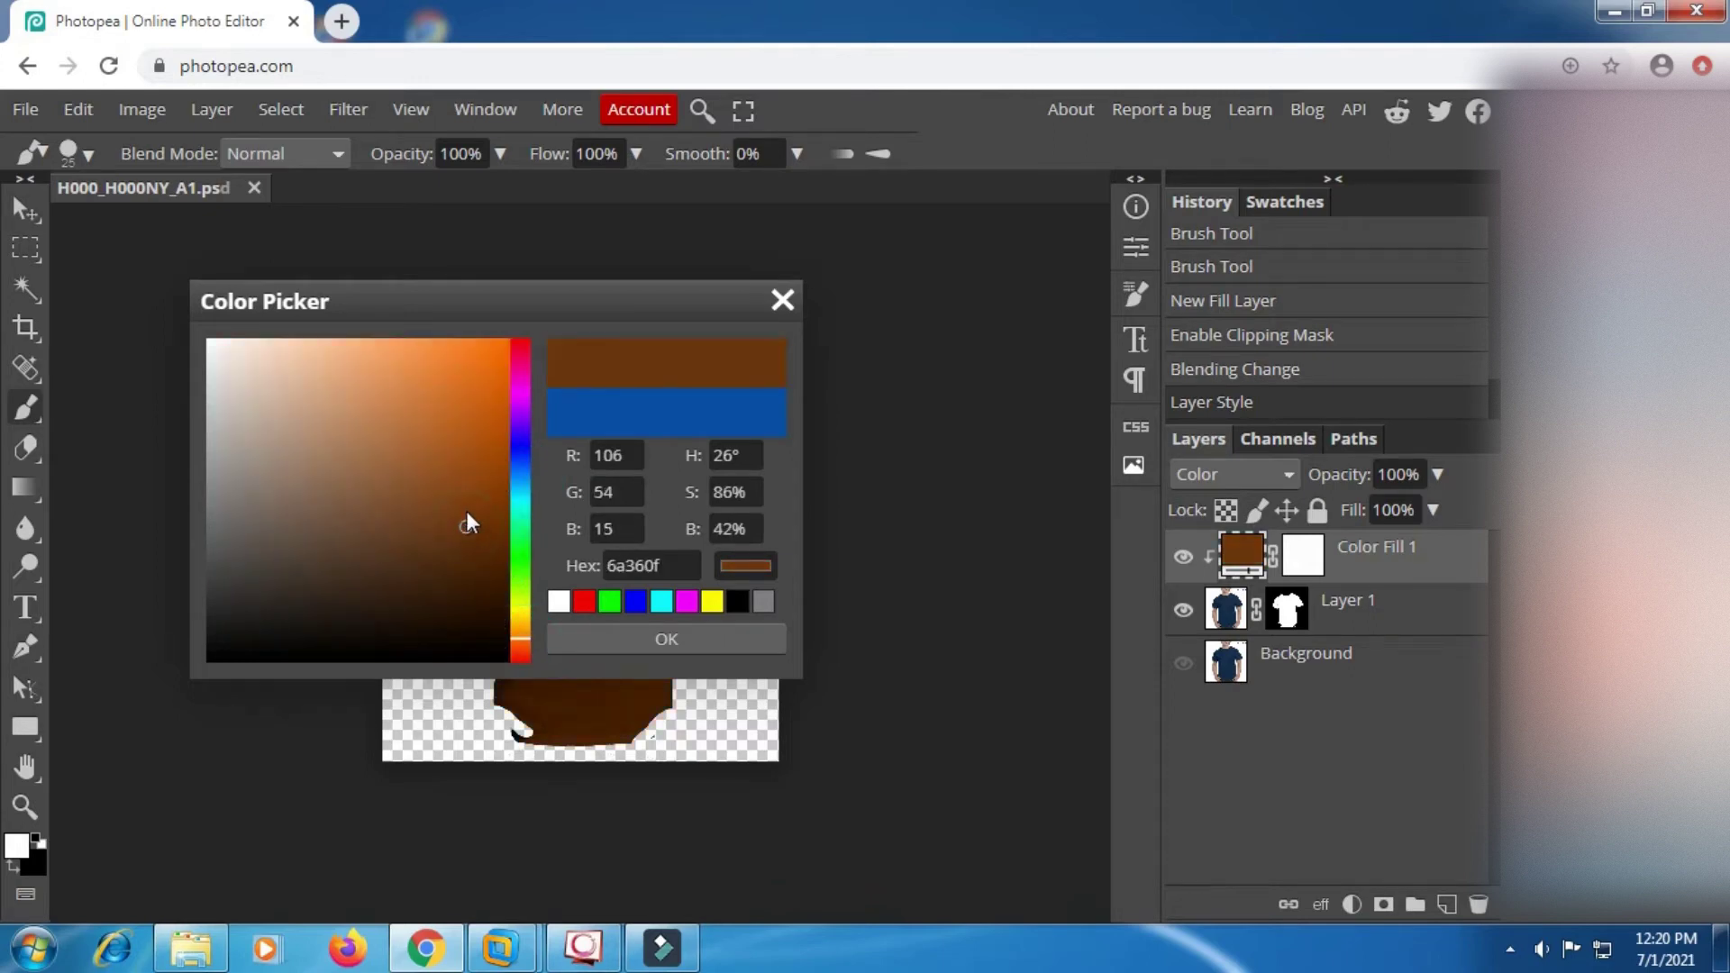
click(463, 484)
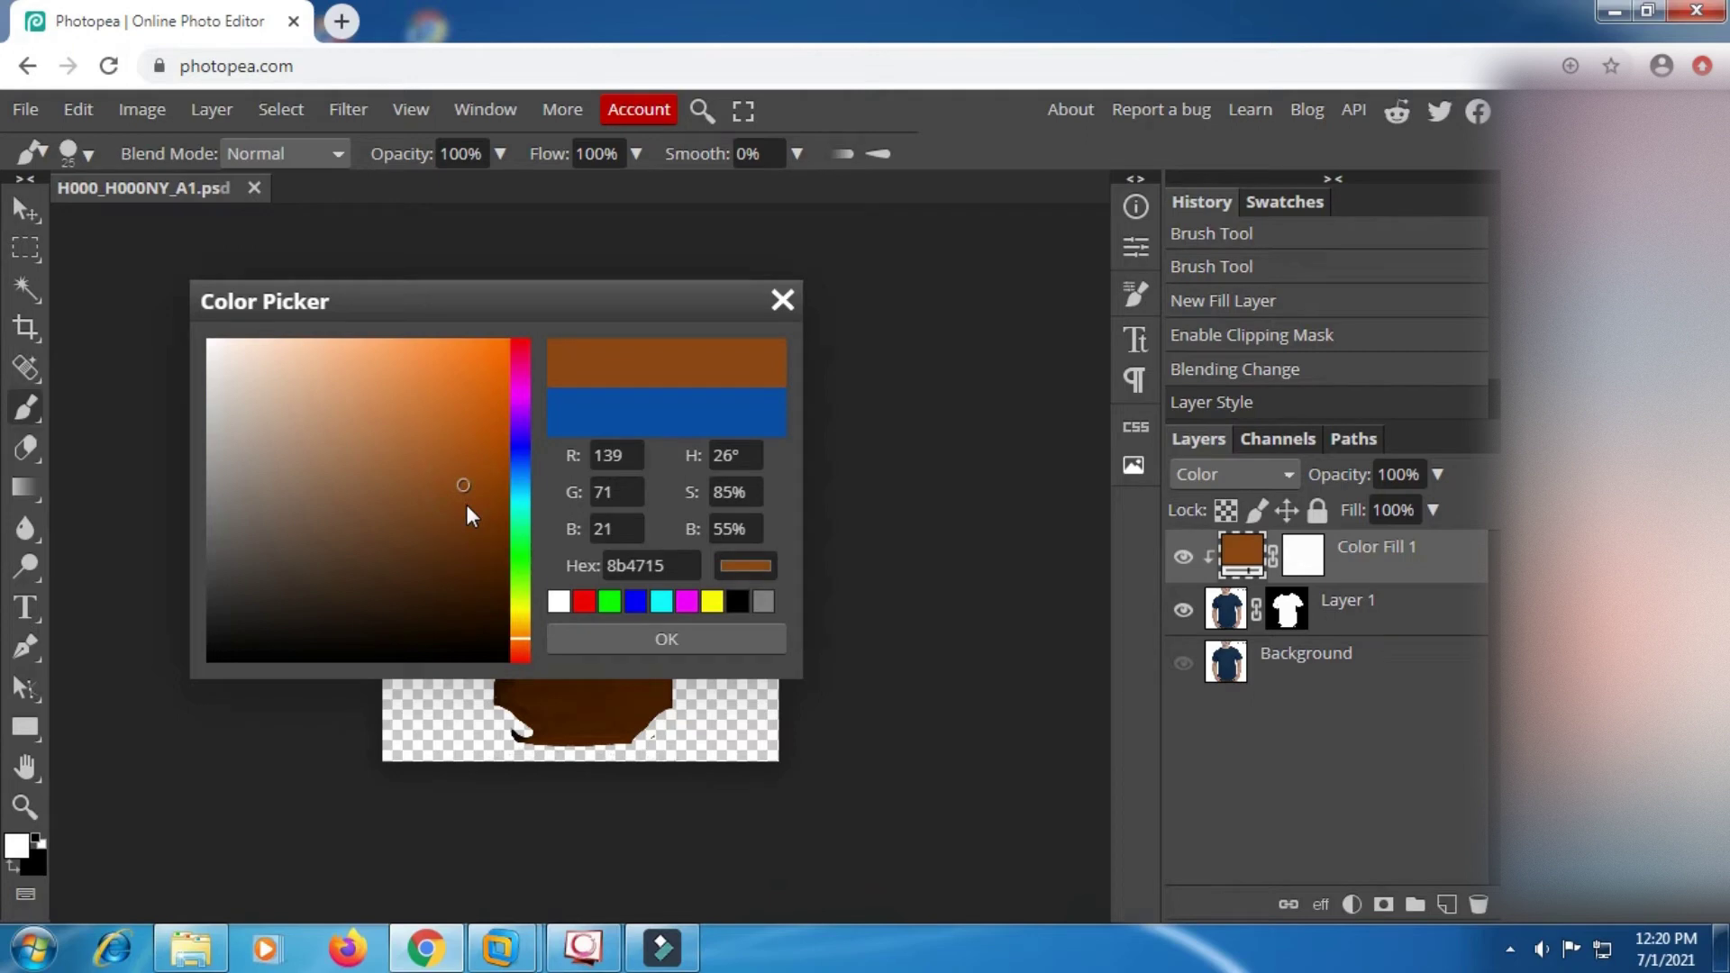
click(676, 643)
Add a Brightness/Contrast adjustment layer above the colour fill and clip it to the shirt
scroll(634, 571, up, 2)
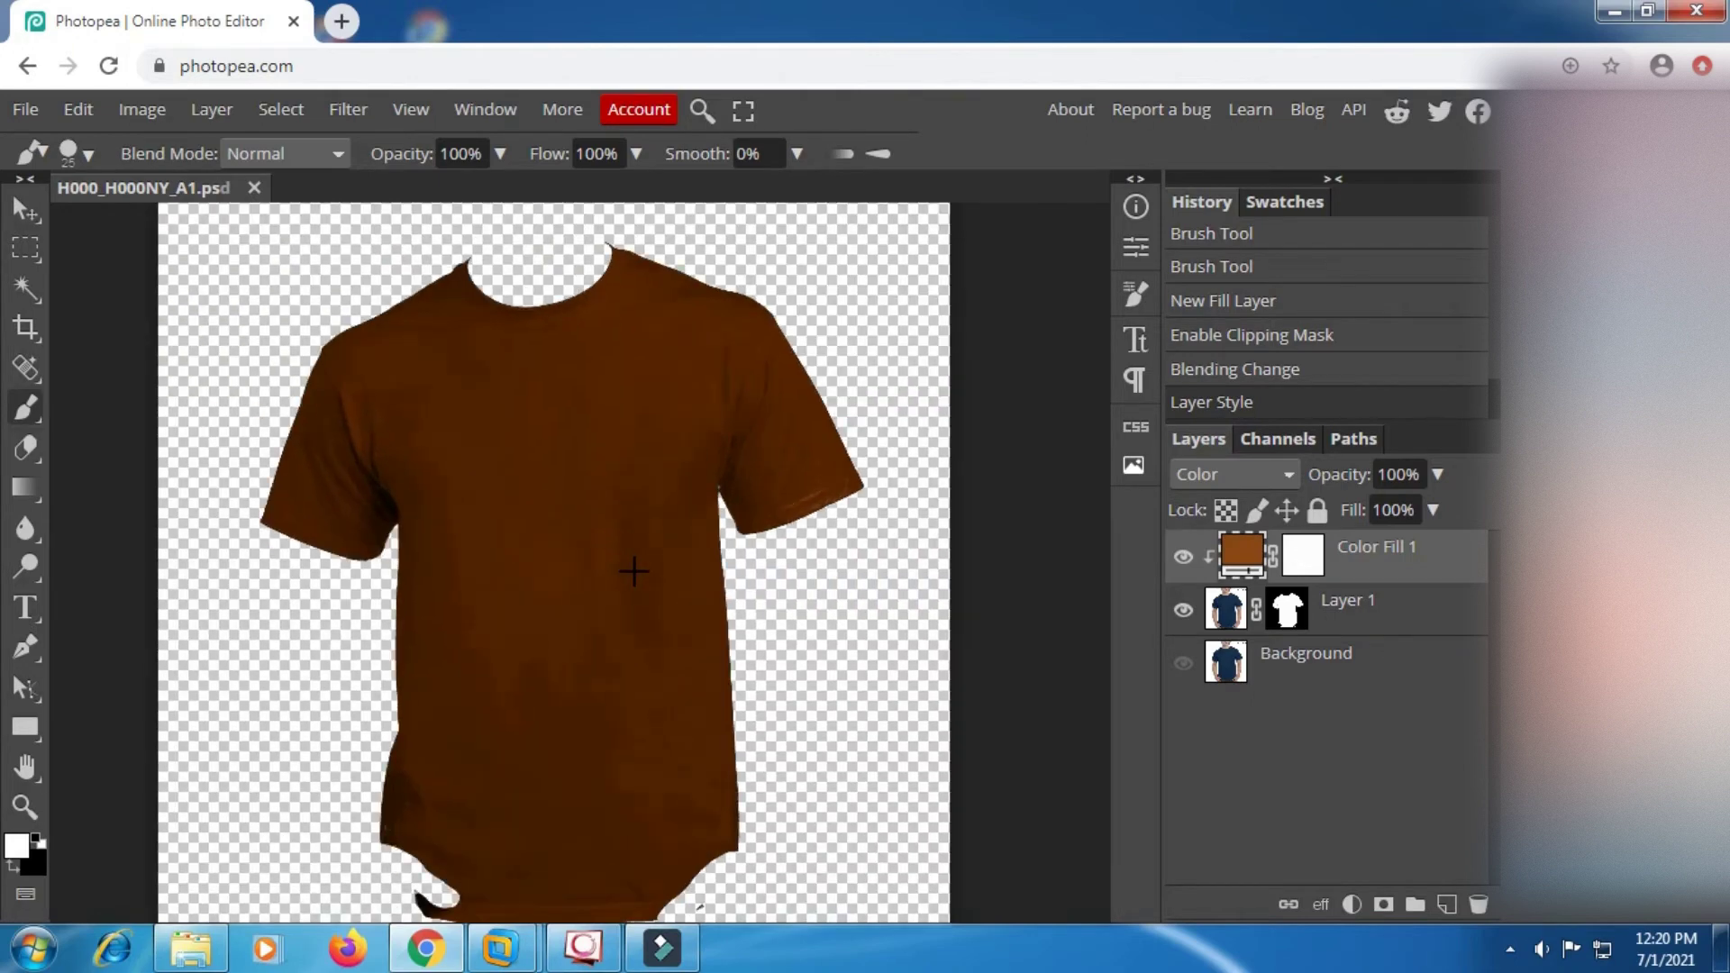
click(1351, 904)
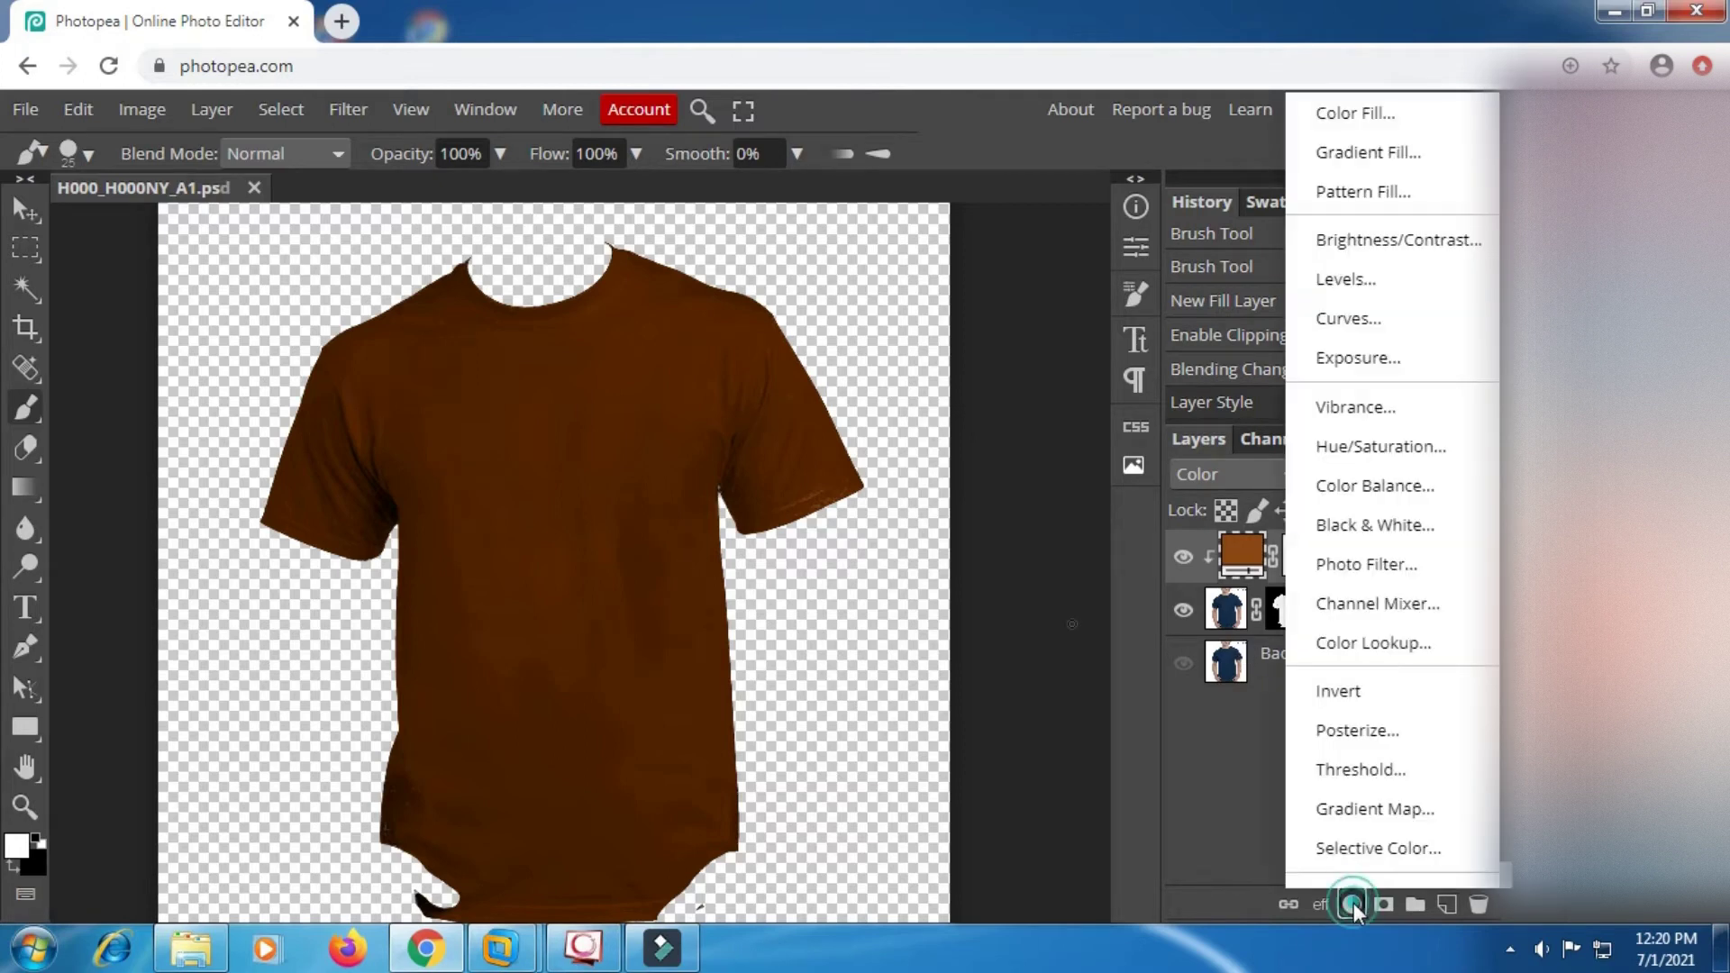
click(1342, 240)
right_click(1379, 551)
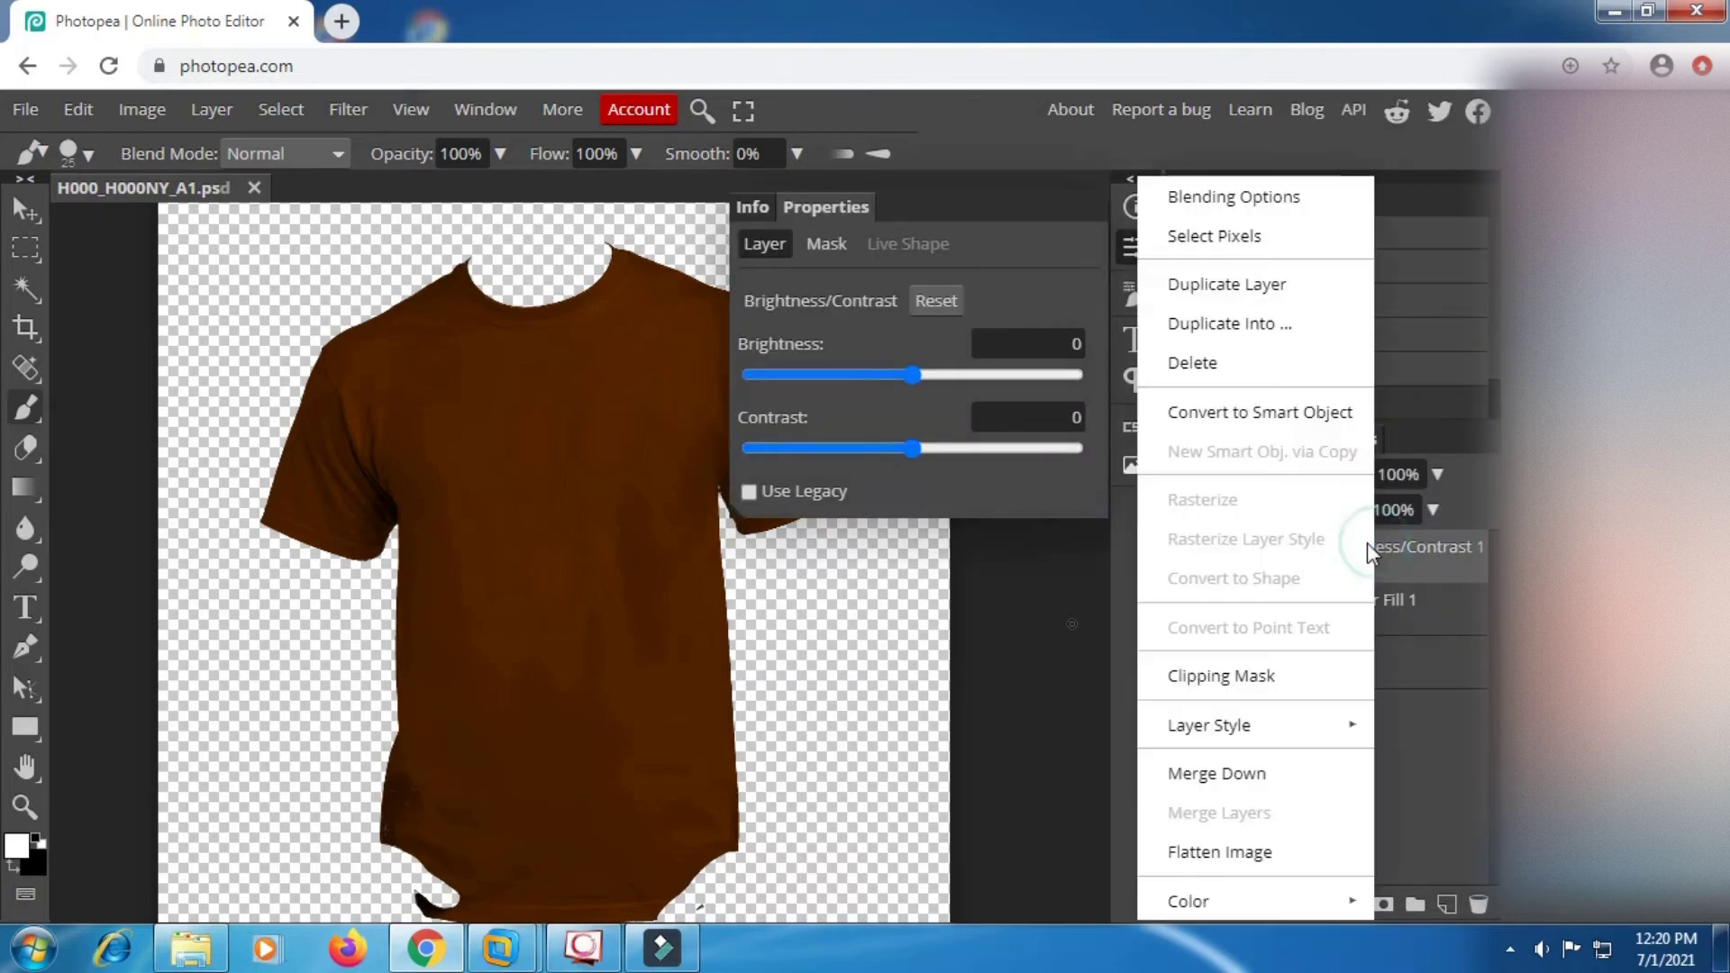
click(1234, 673)
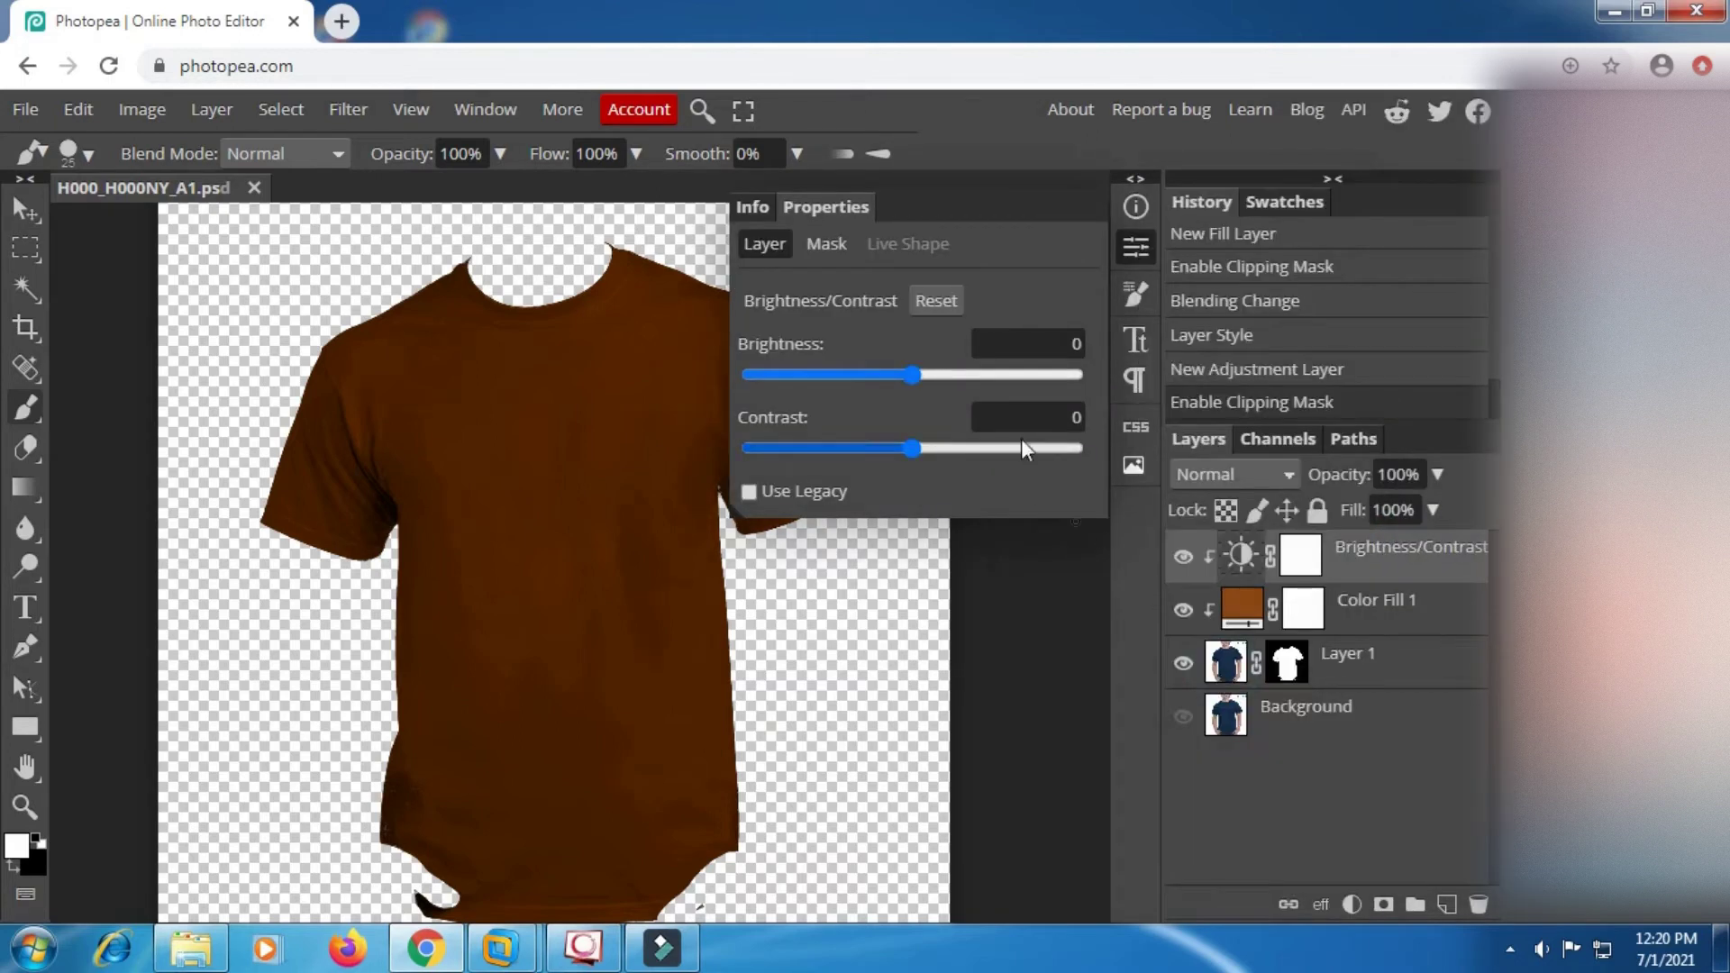
Set the Brightness/Contrast adjustment to a brightness of 29 and a contrast of 36
drag(930, 377, 891, 389)
drag(917, 450, 970, 453)
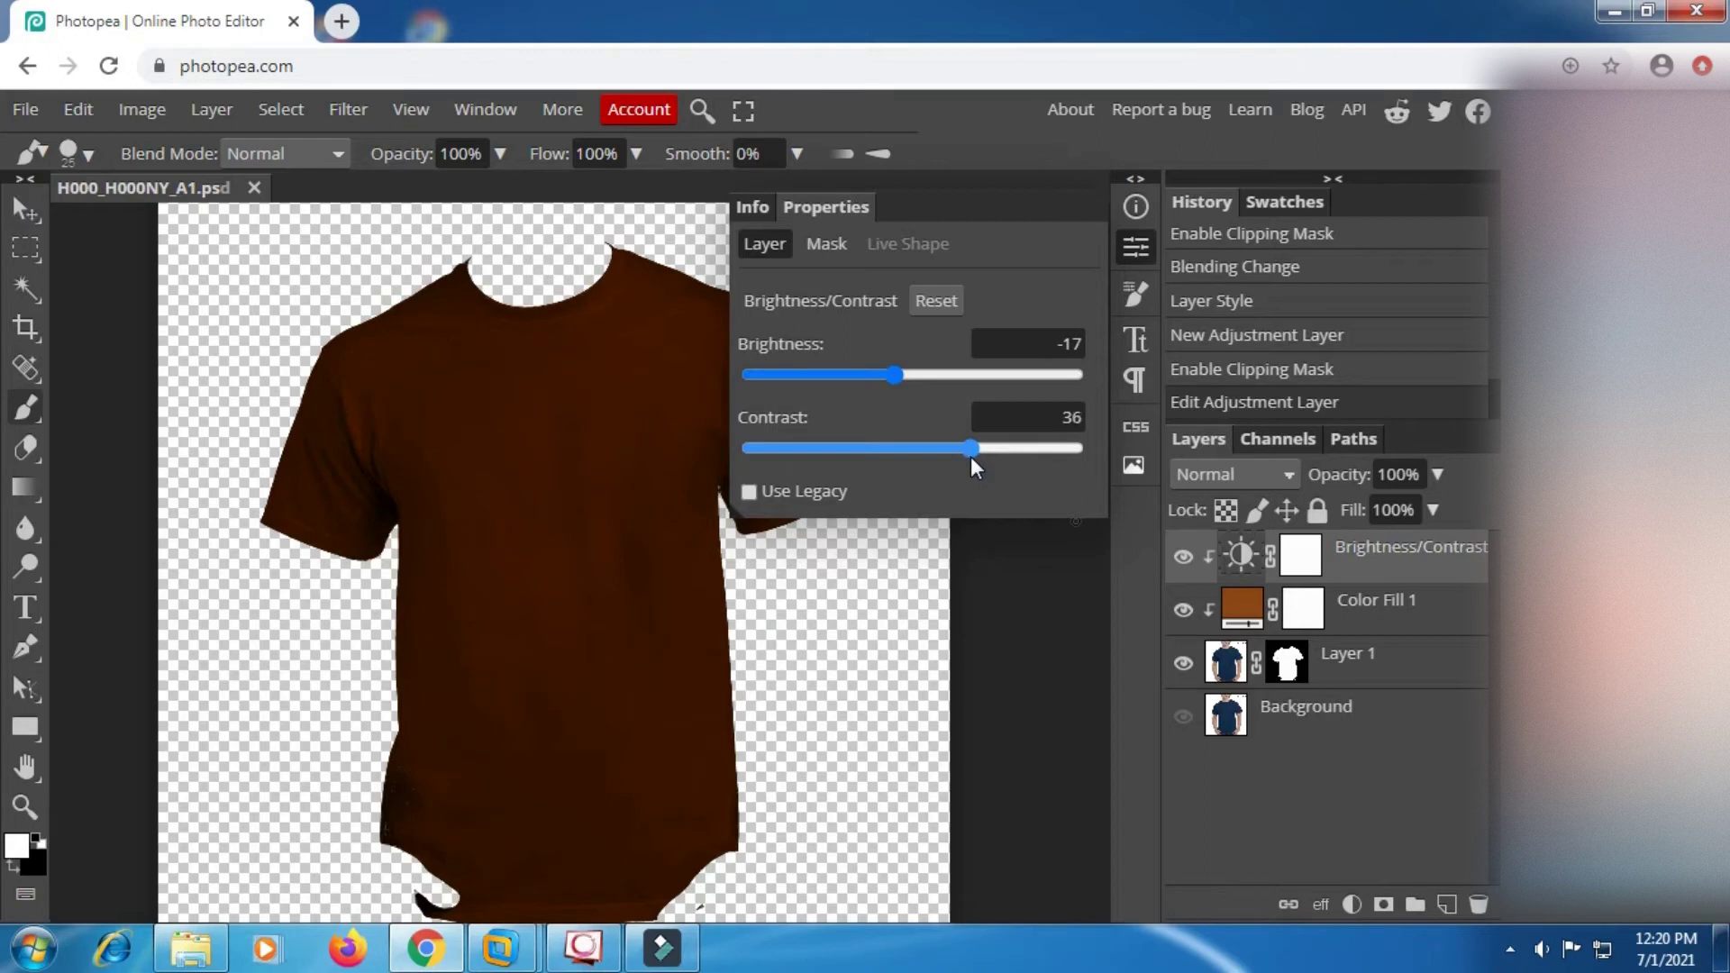
drag(893, 375, 943, 380)
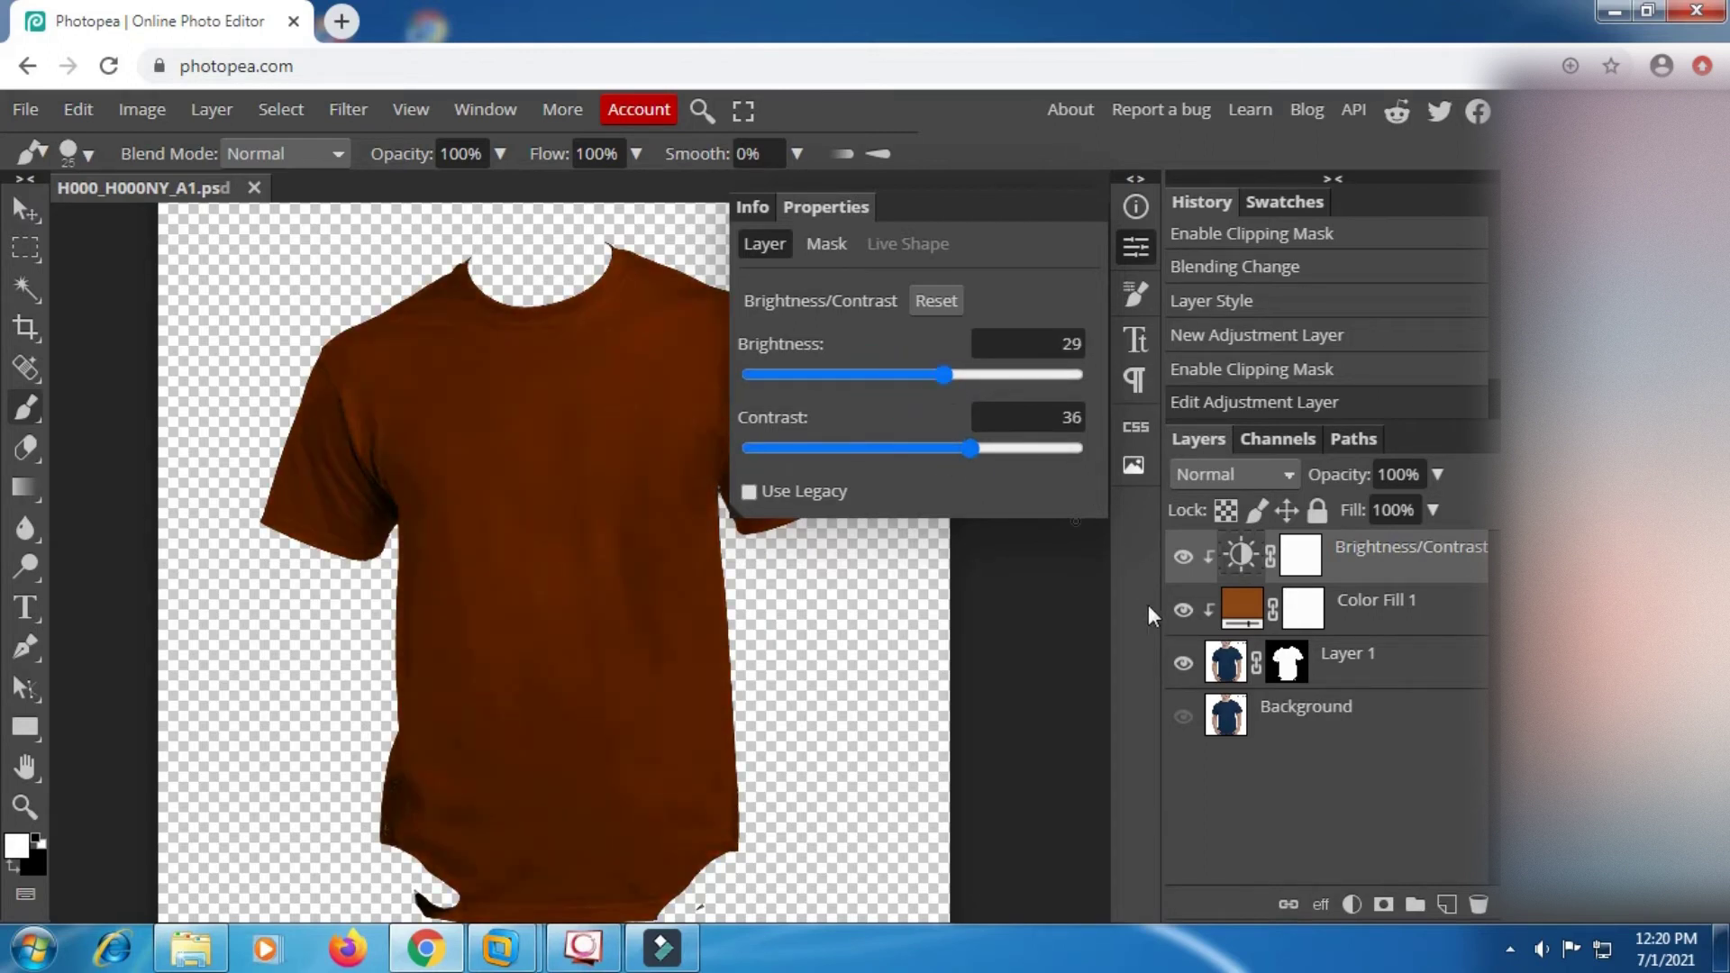
Show the Background layer behind the shirt and lower the adjustment's brightness to -8
click(1194, 722)
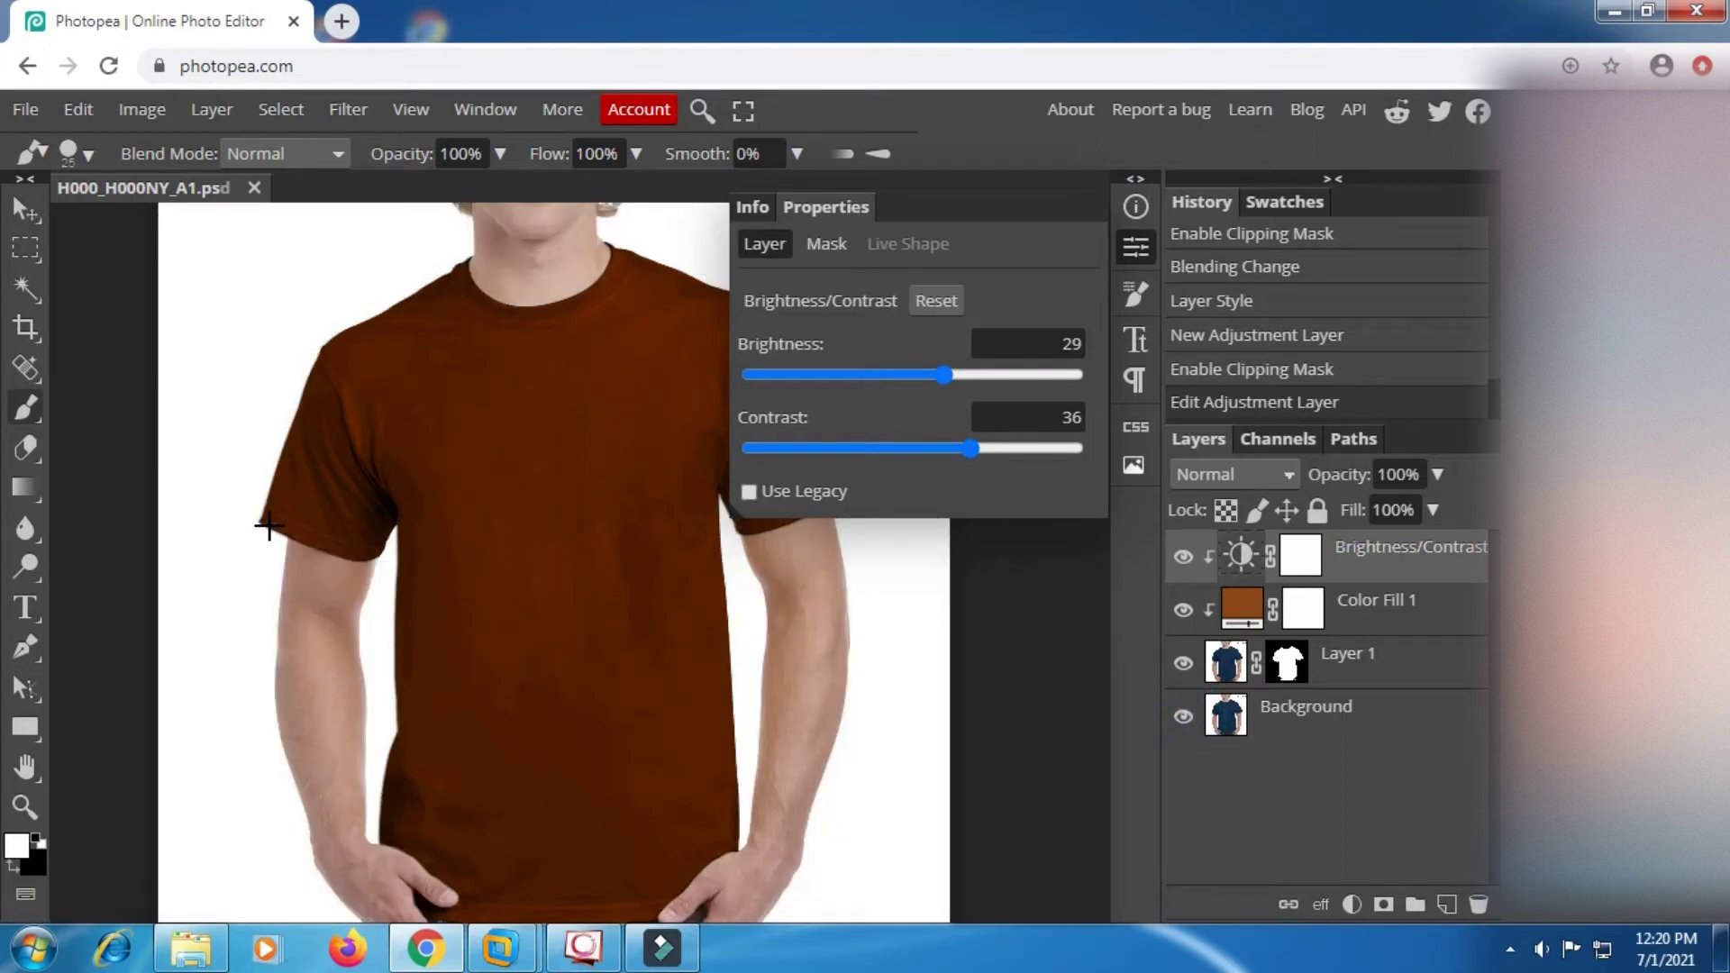
key(ctrl+minus)
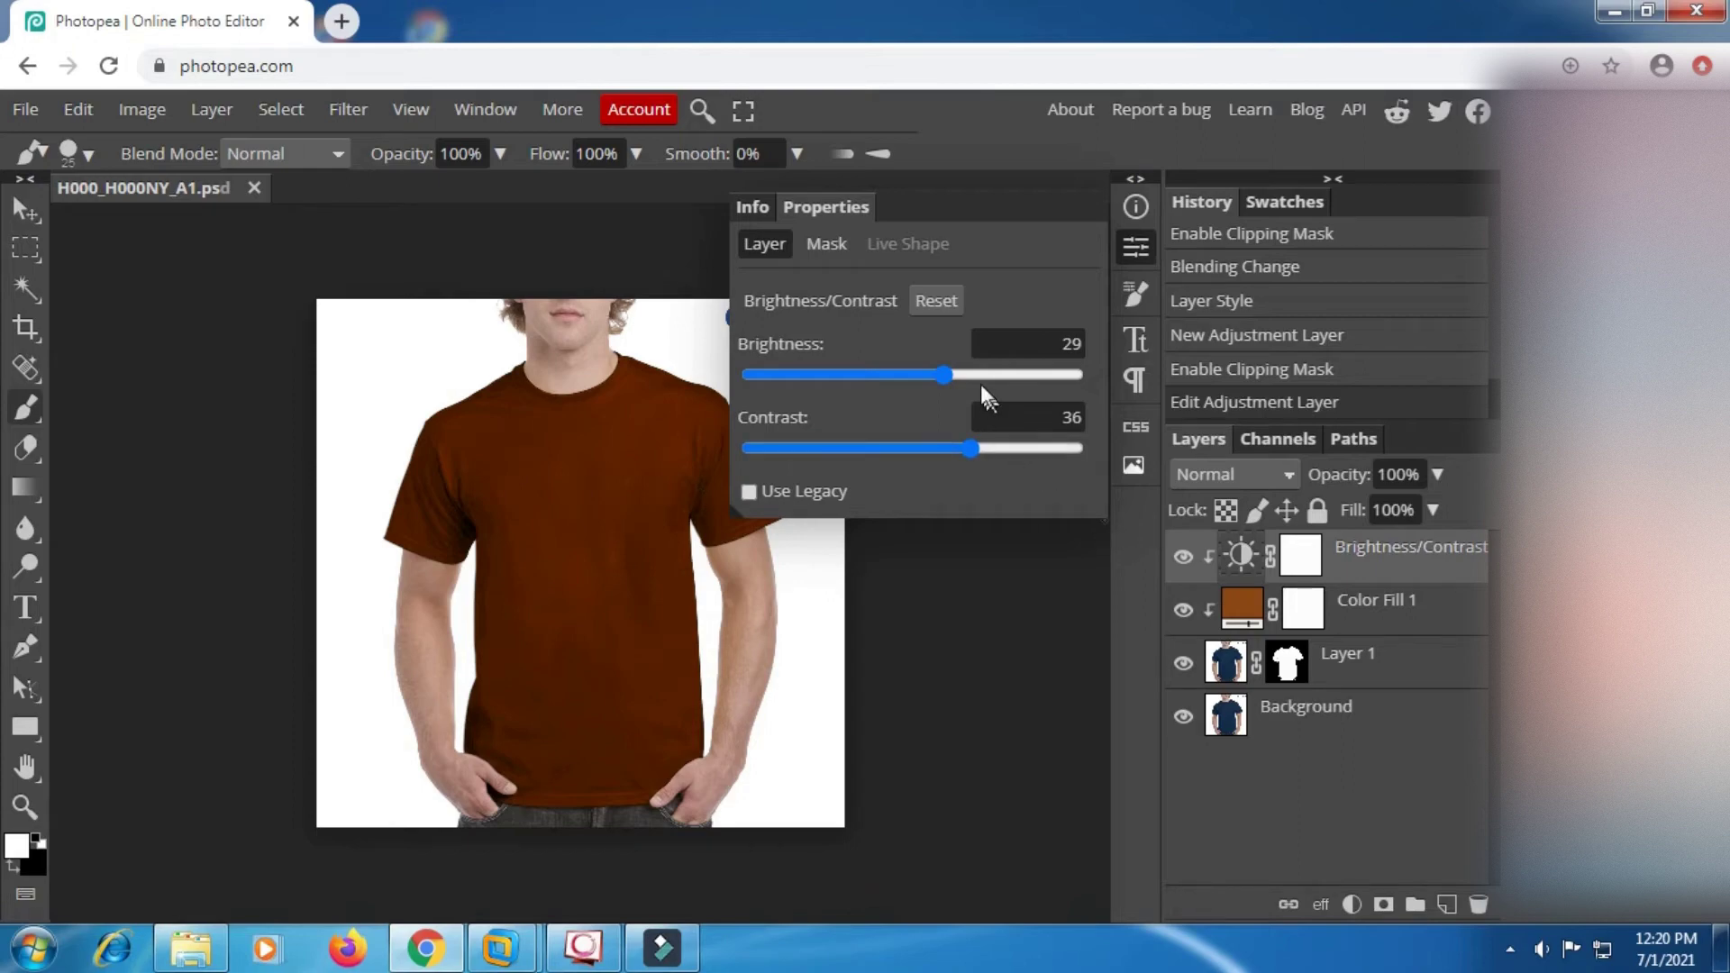
click(904, 372)
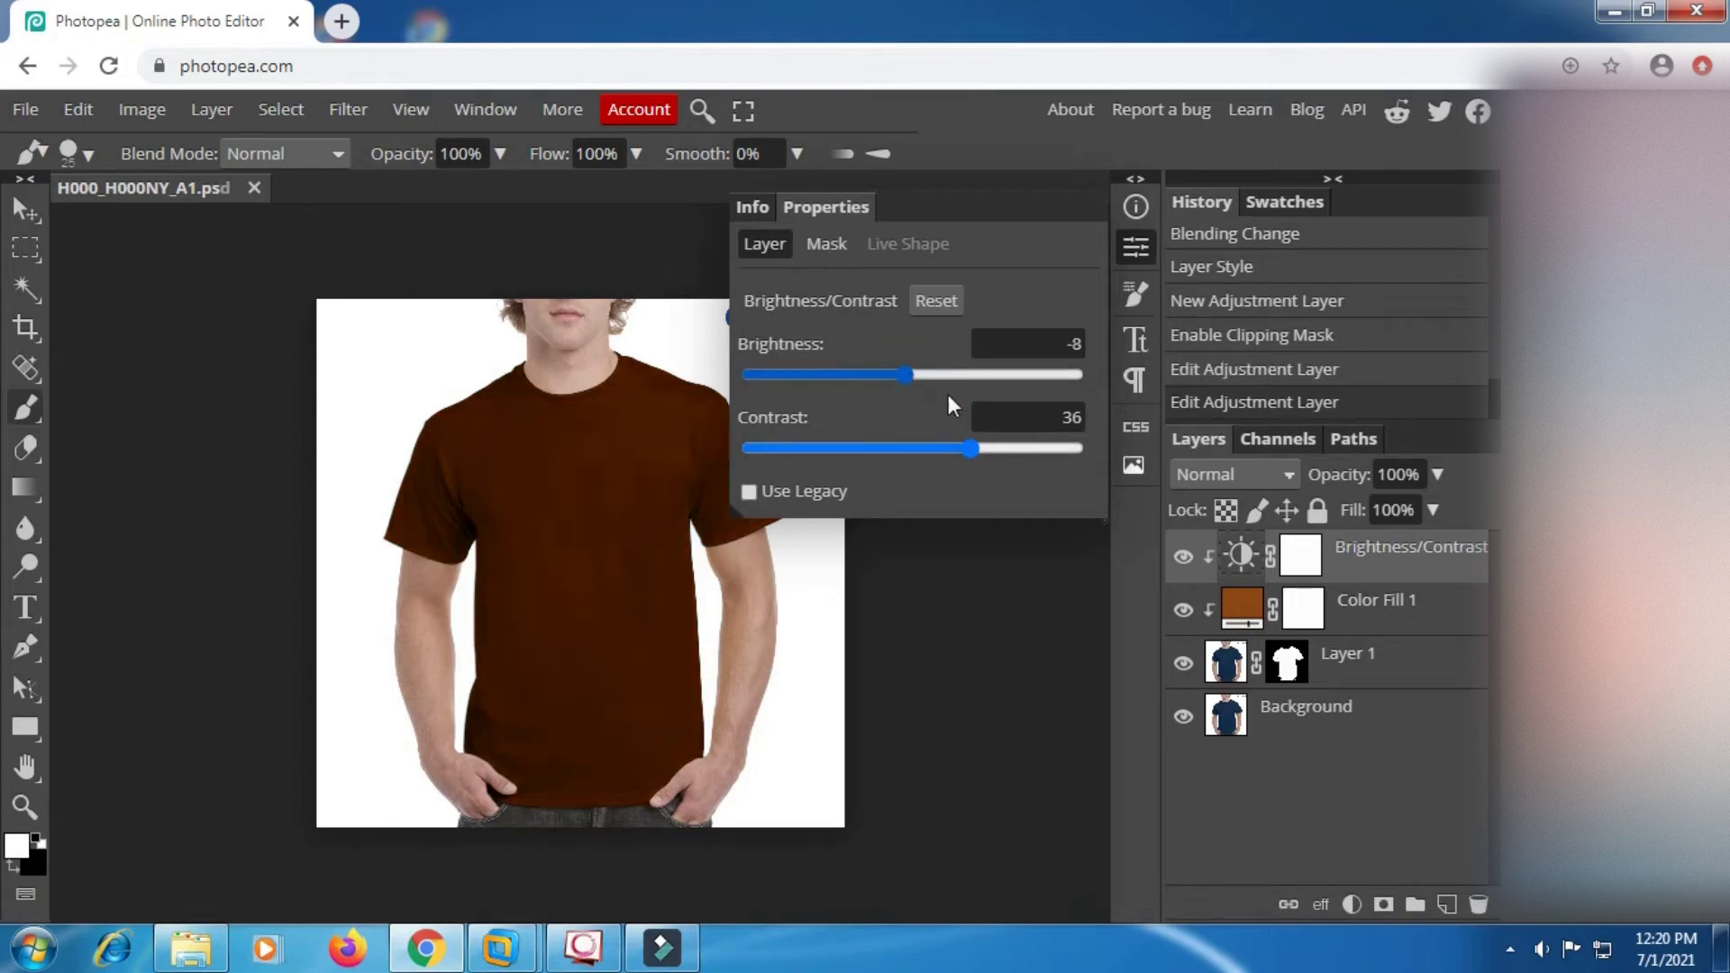
Change the Color Fill layer's colour to the bright green 07fb75
double_click(1243, 612)
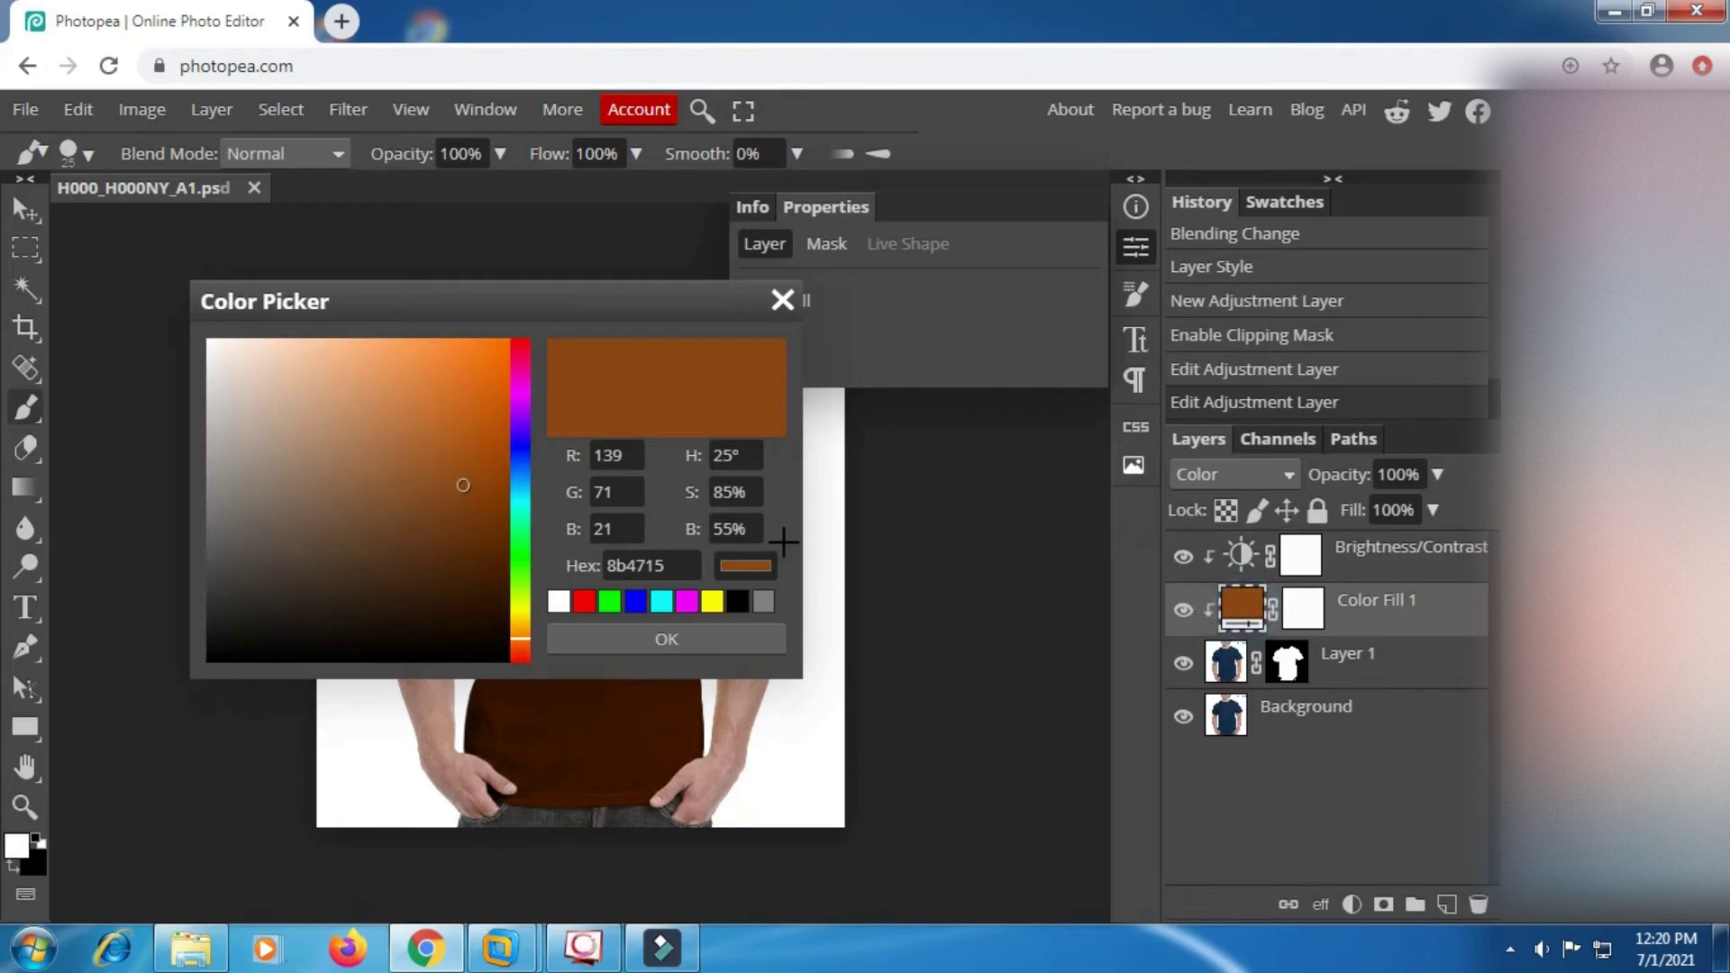
click(522, 529)
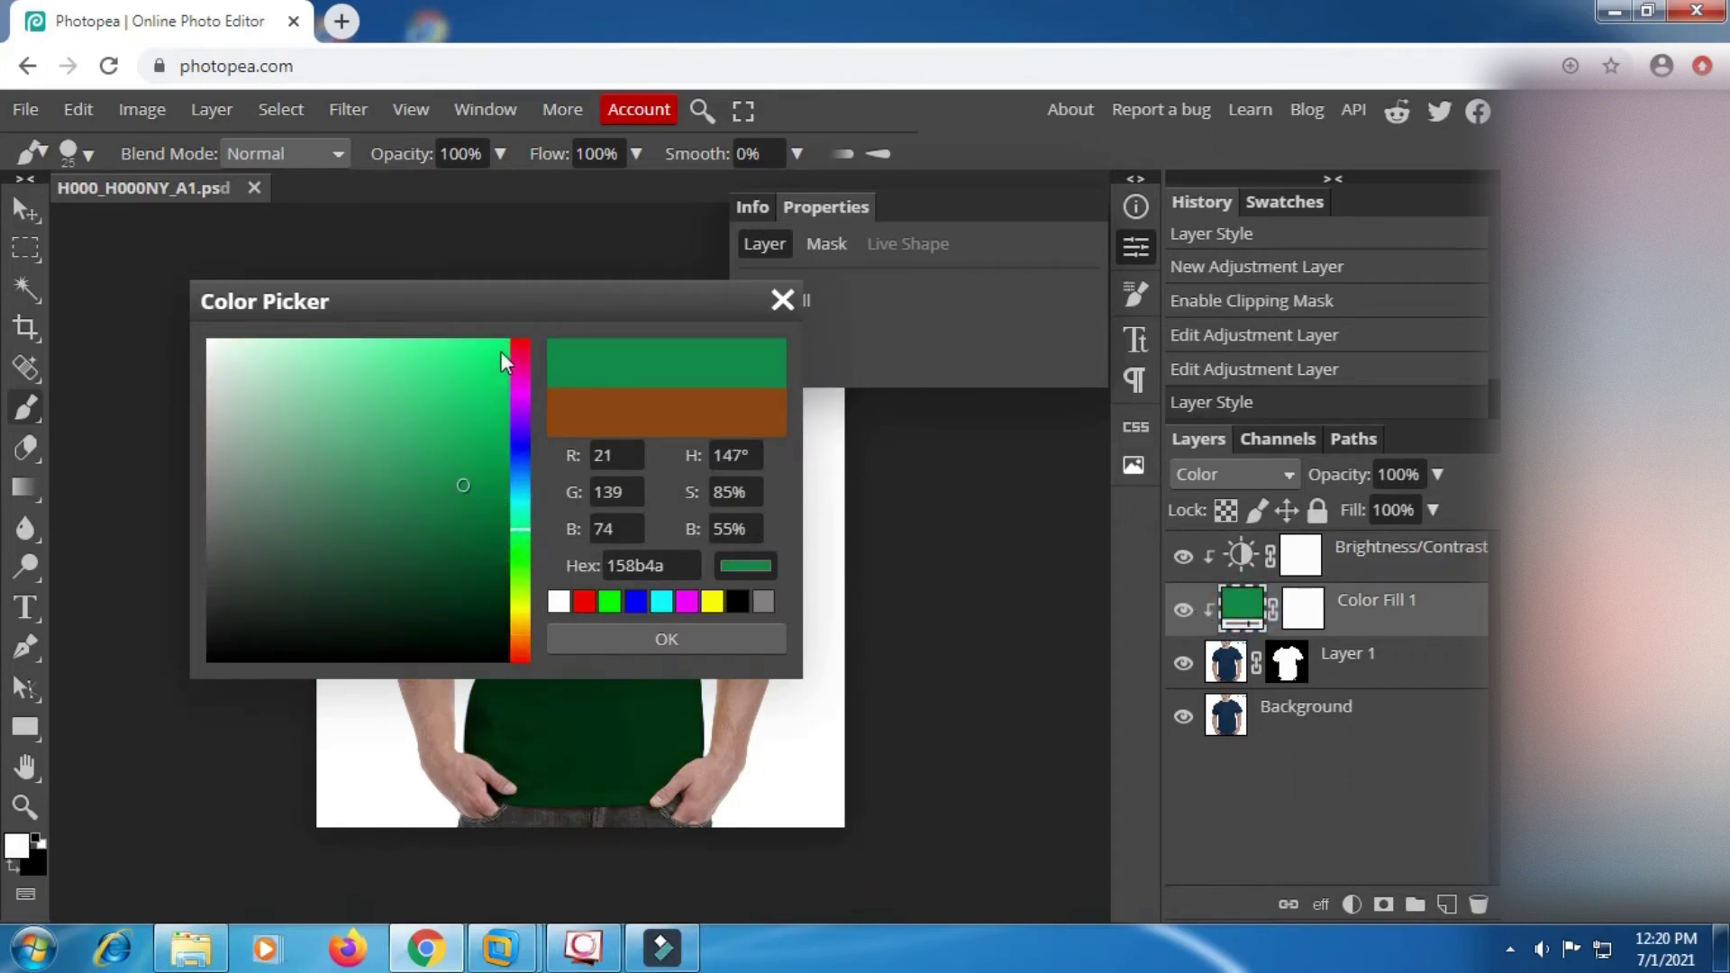
drag(500, 349, 501, 342)
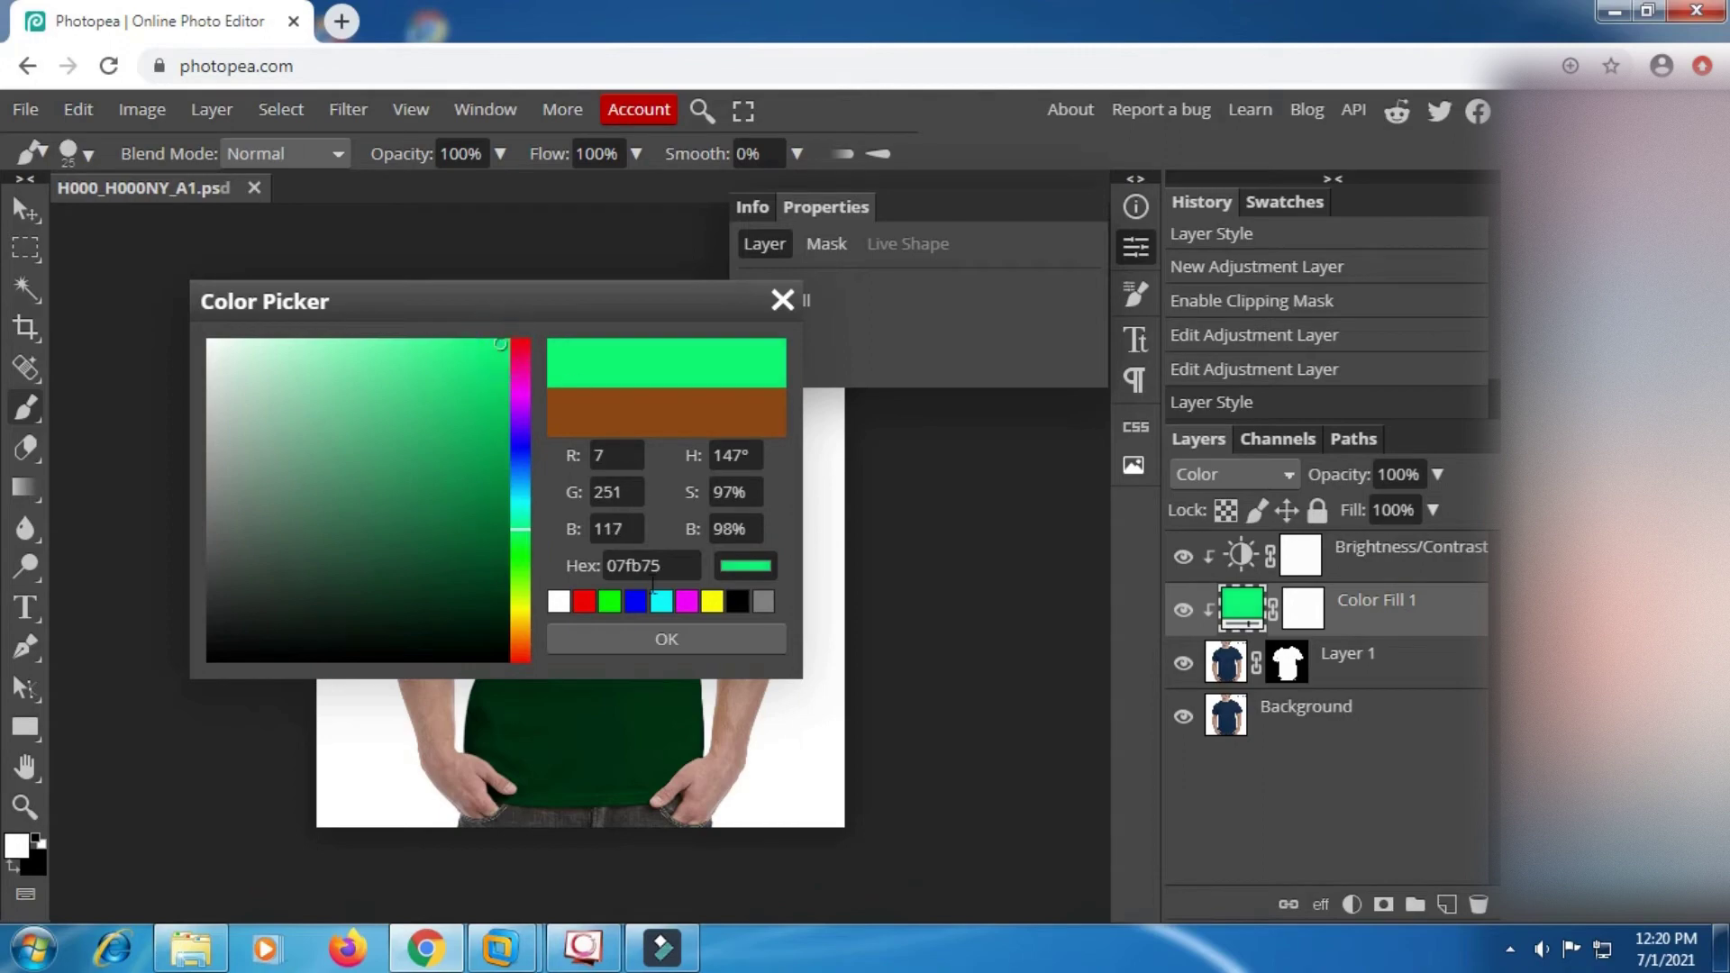
click(653, 639)
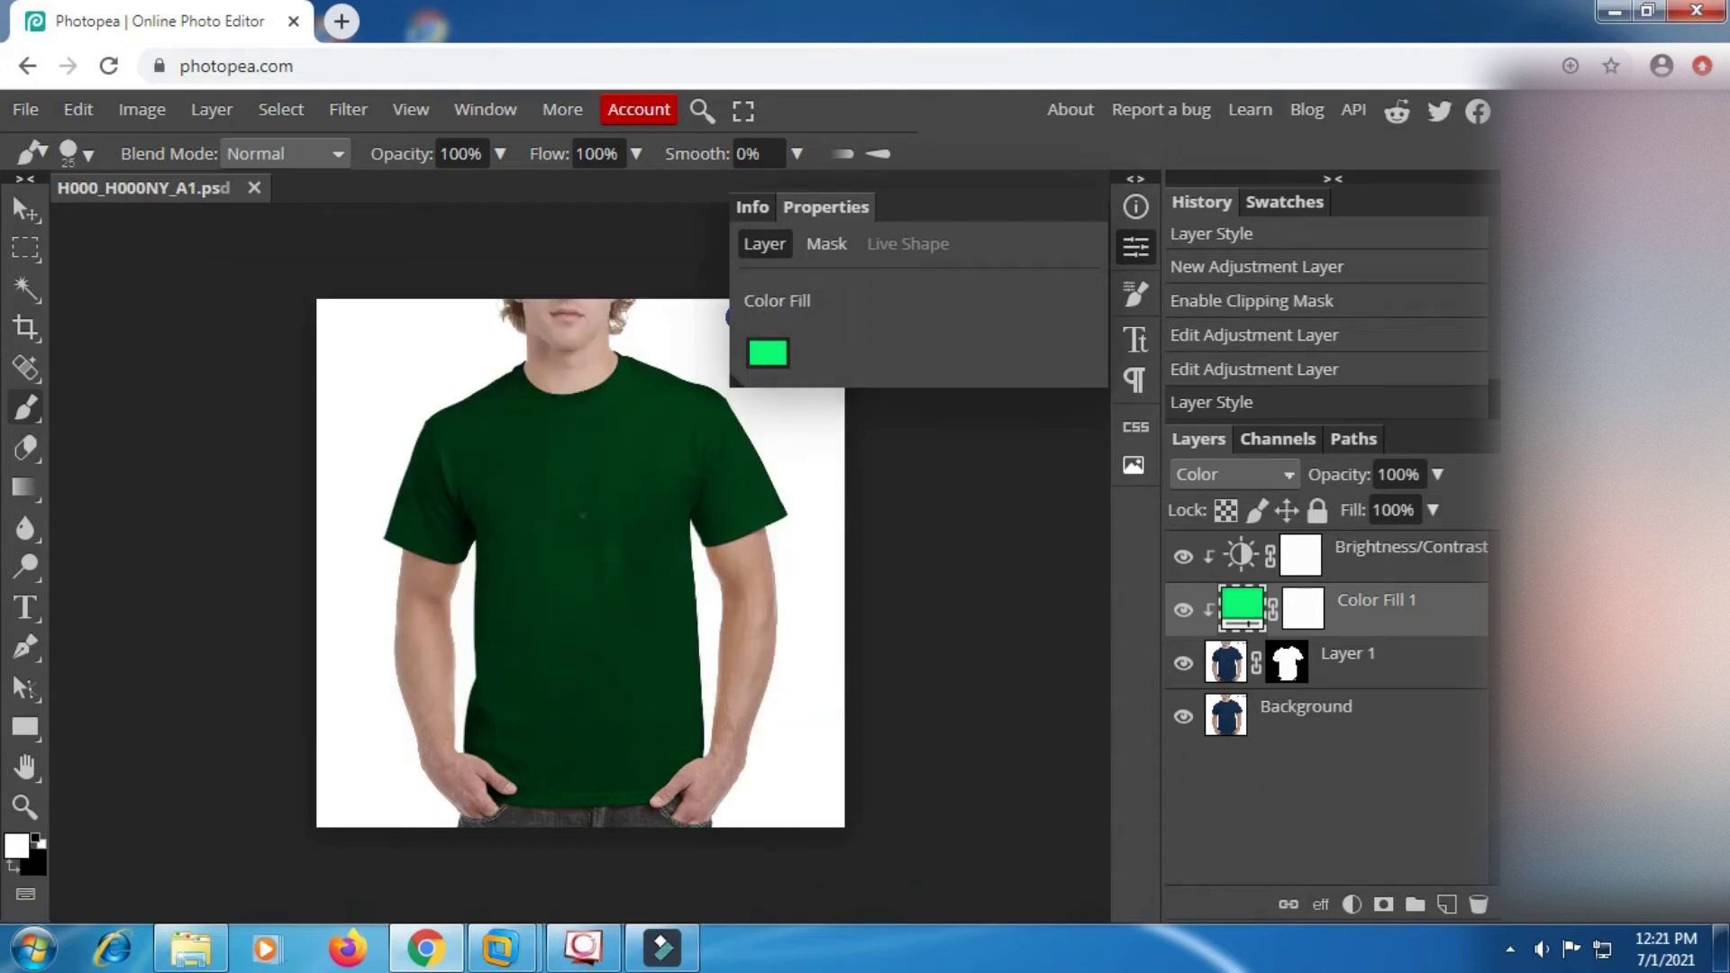
Raise the Brightness/Contrast adjustment's brightness to the maximum of 150
click(1241, 563)
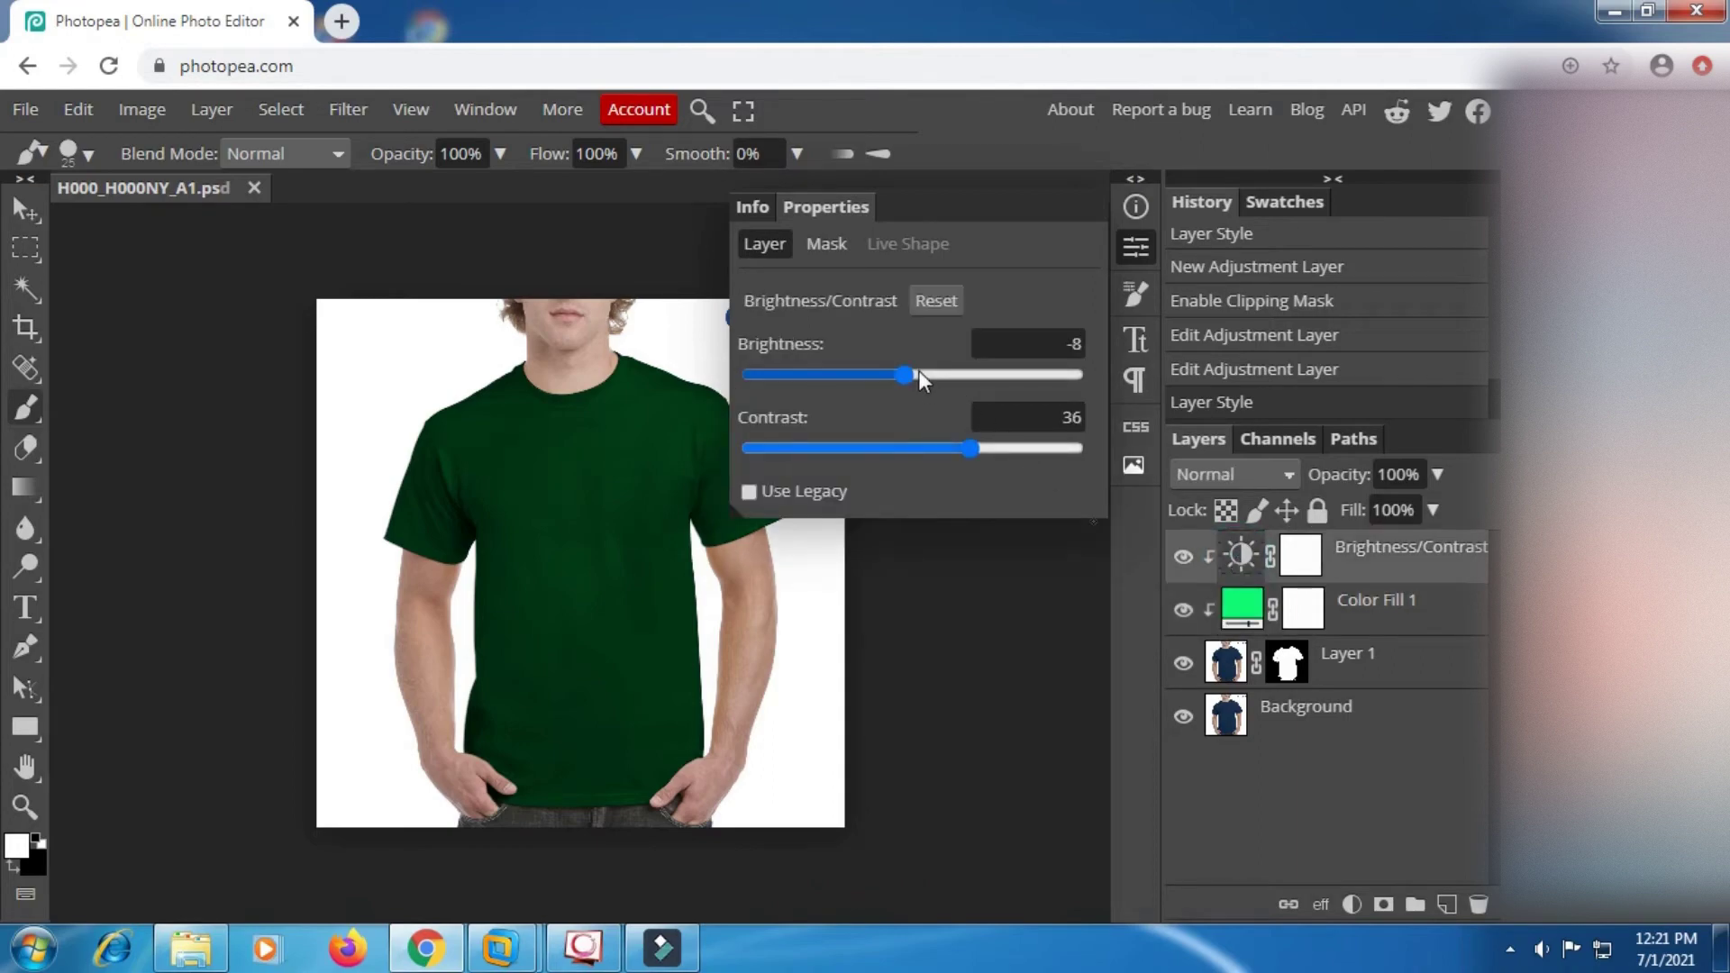
drag(917, 372, 1036, 375)
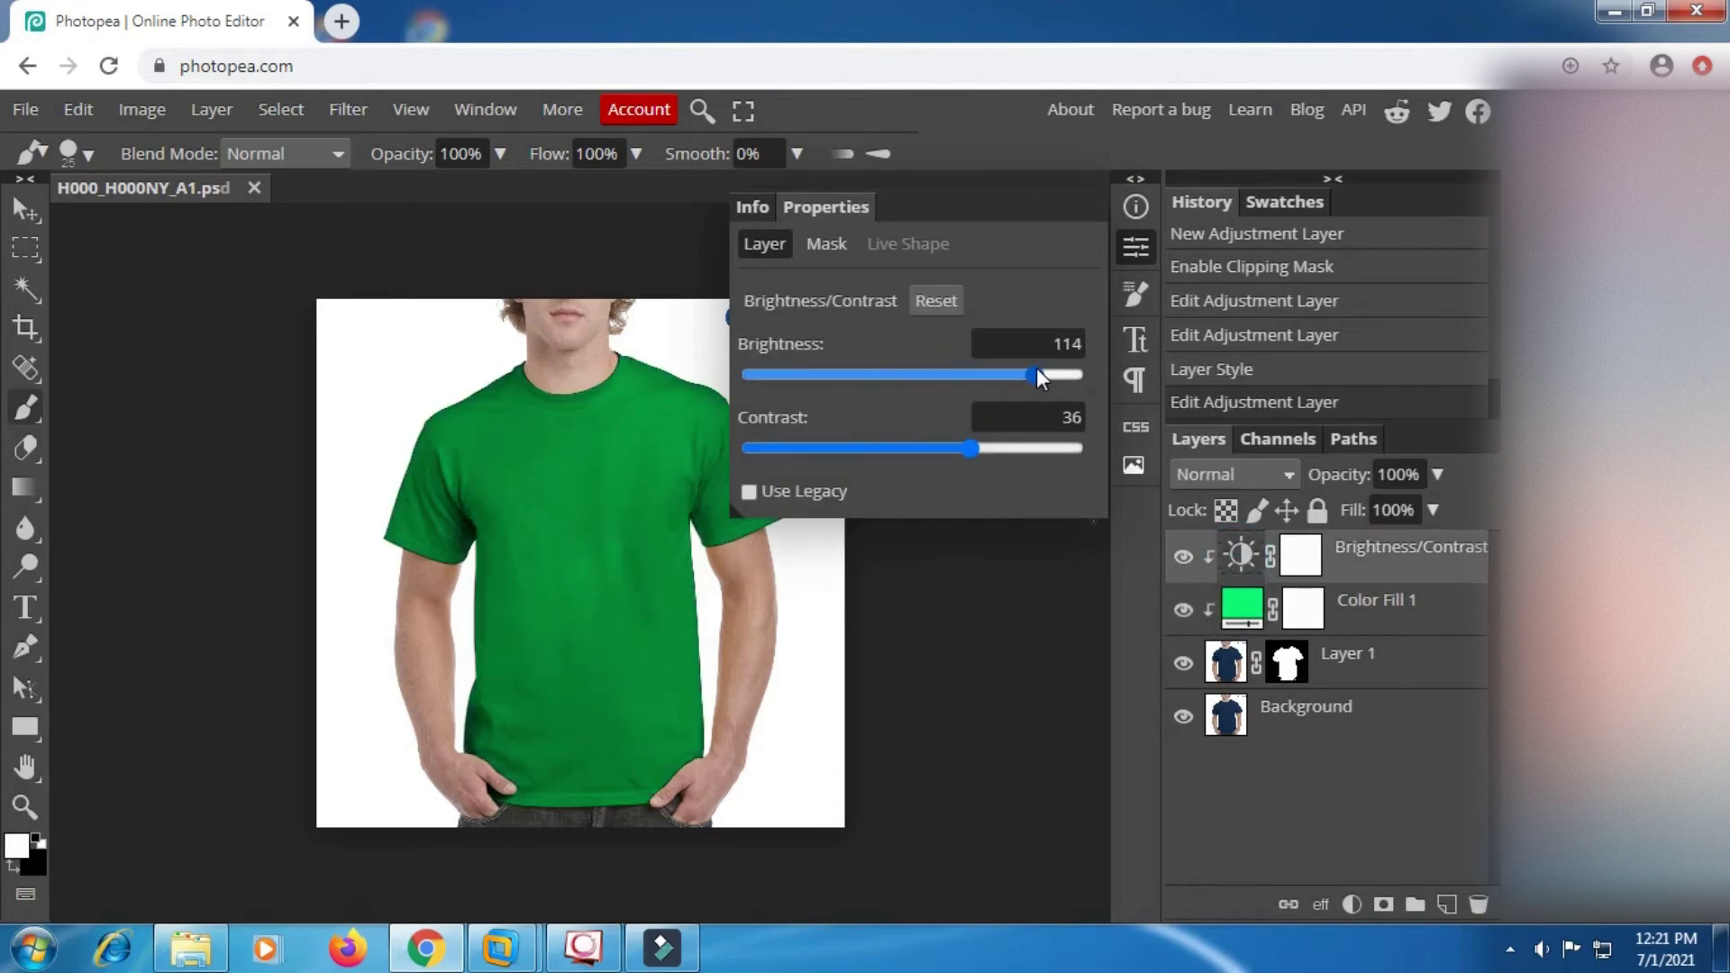
drag(1069, 371, 1074, 375)
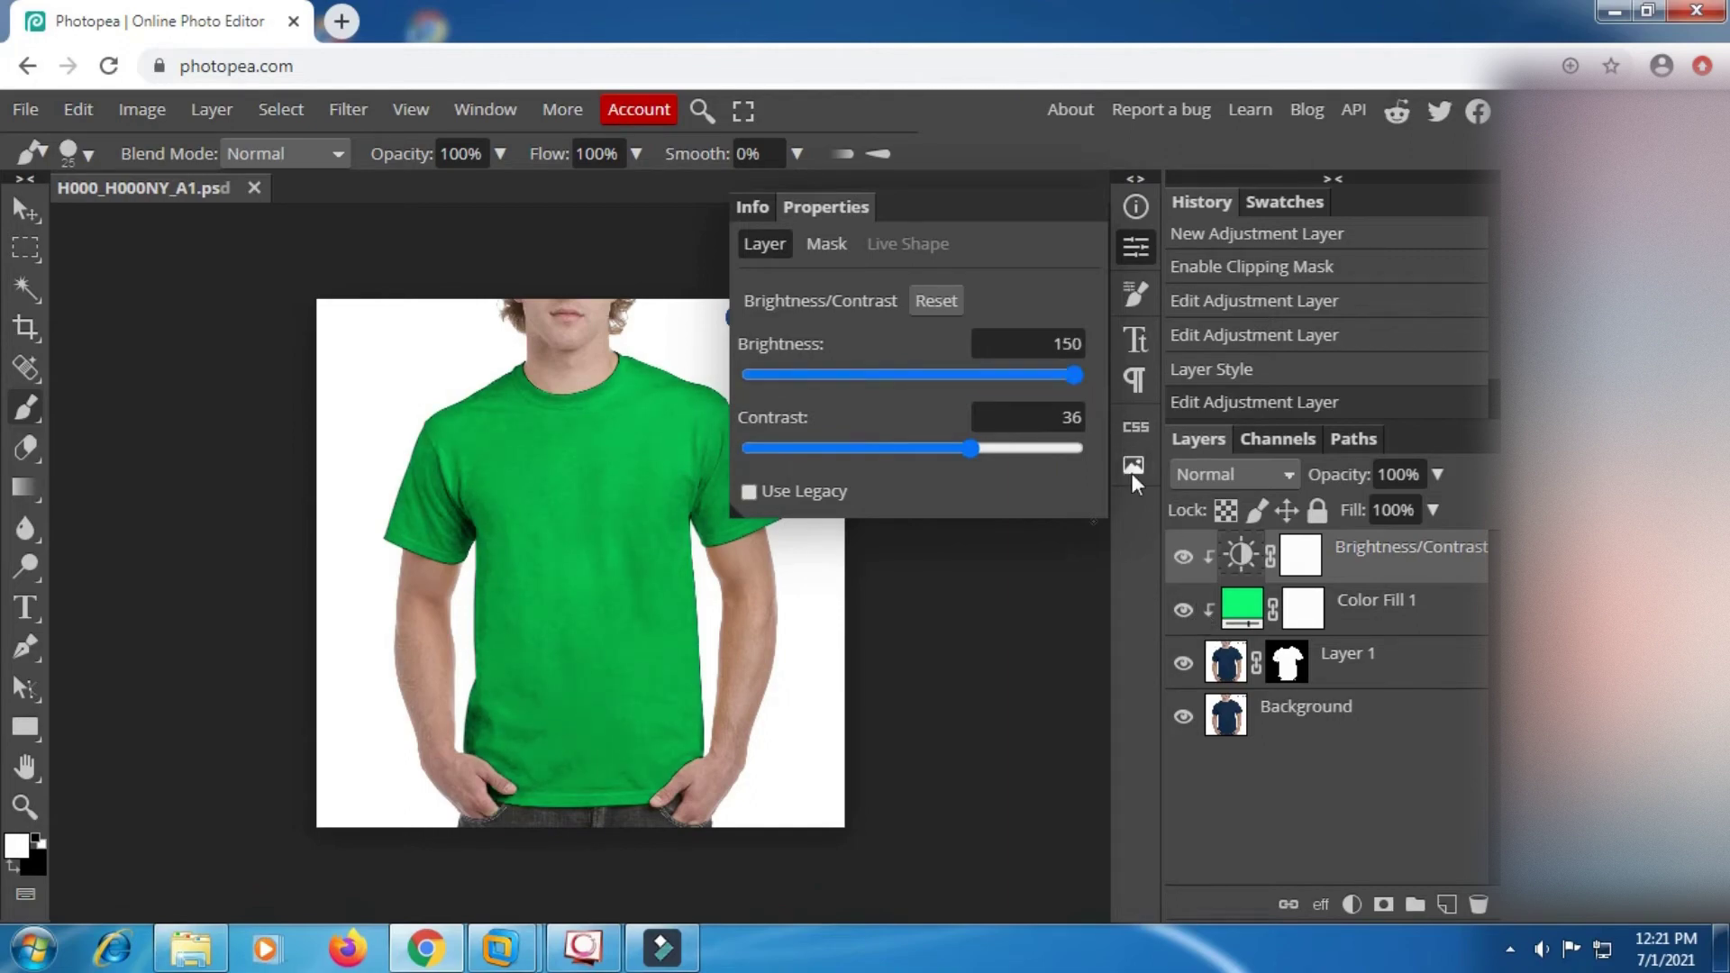
Set the Color Fill layer to the green 07fb47 and toggle the Brightness/Contrast layer's visibility to compare the shirt
double_click(1242, 607)
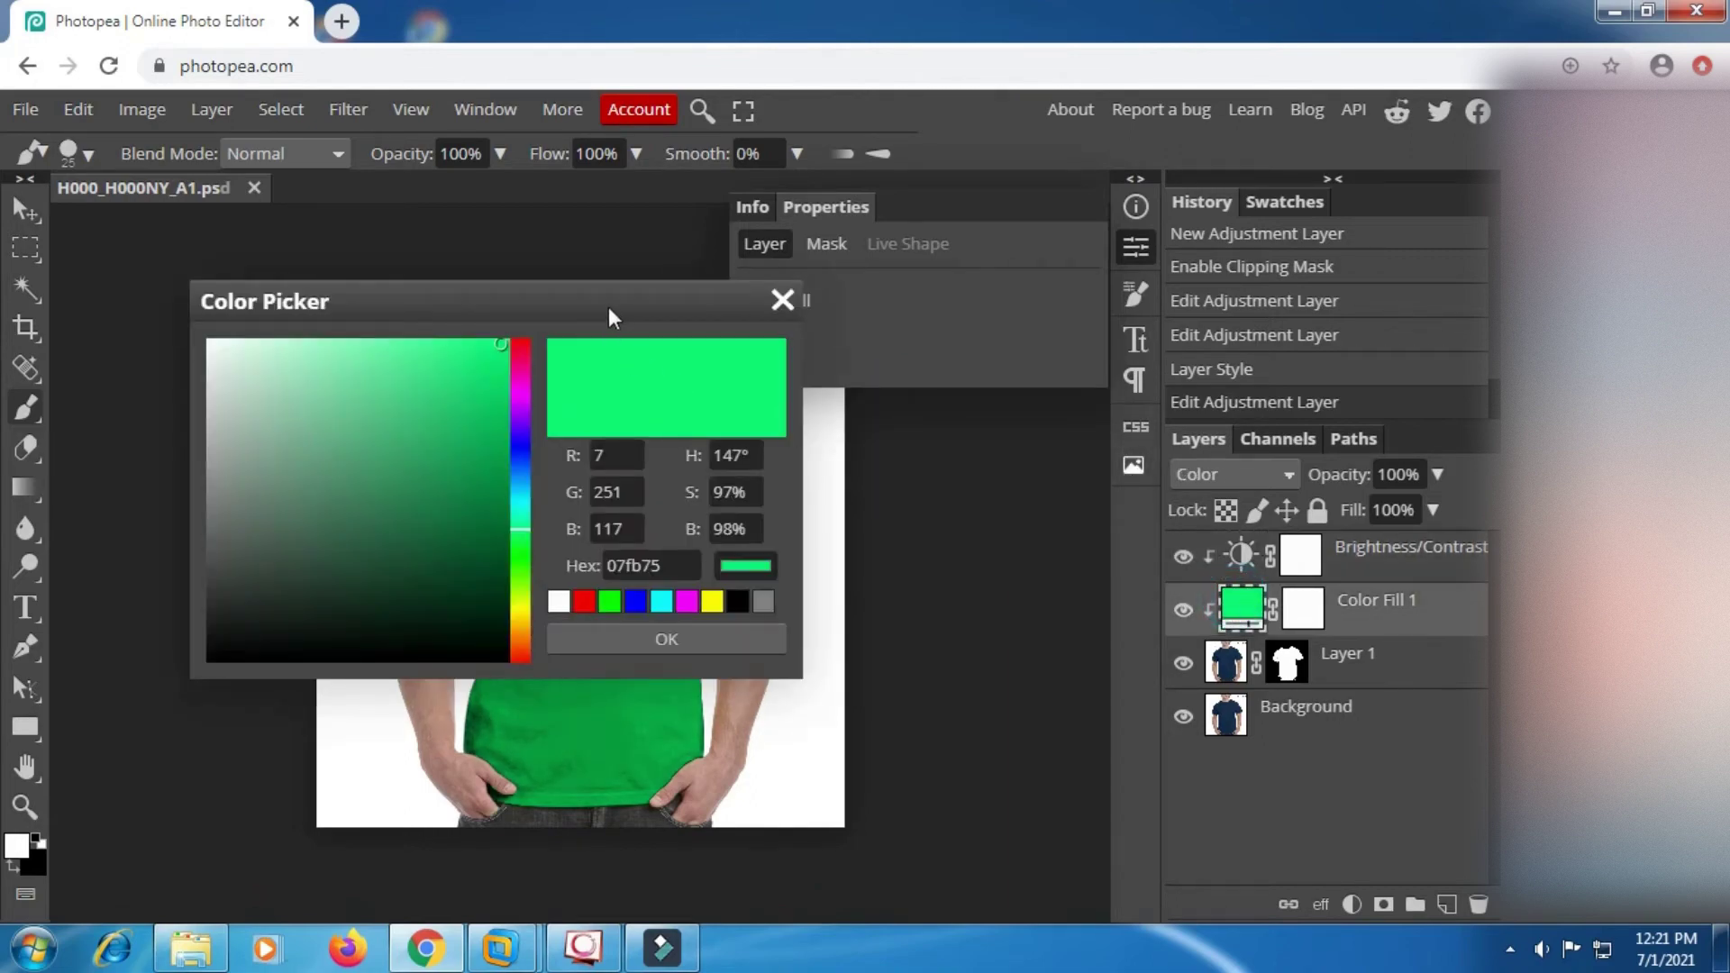
drag(609, 311, 1109, 354)
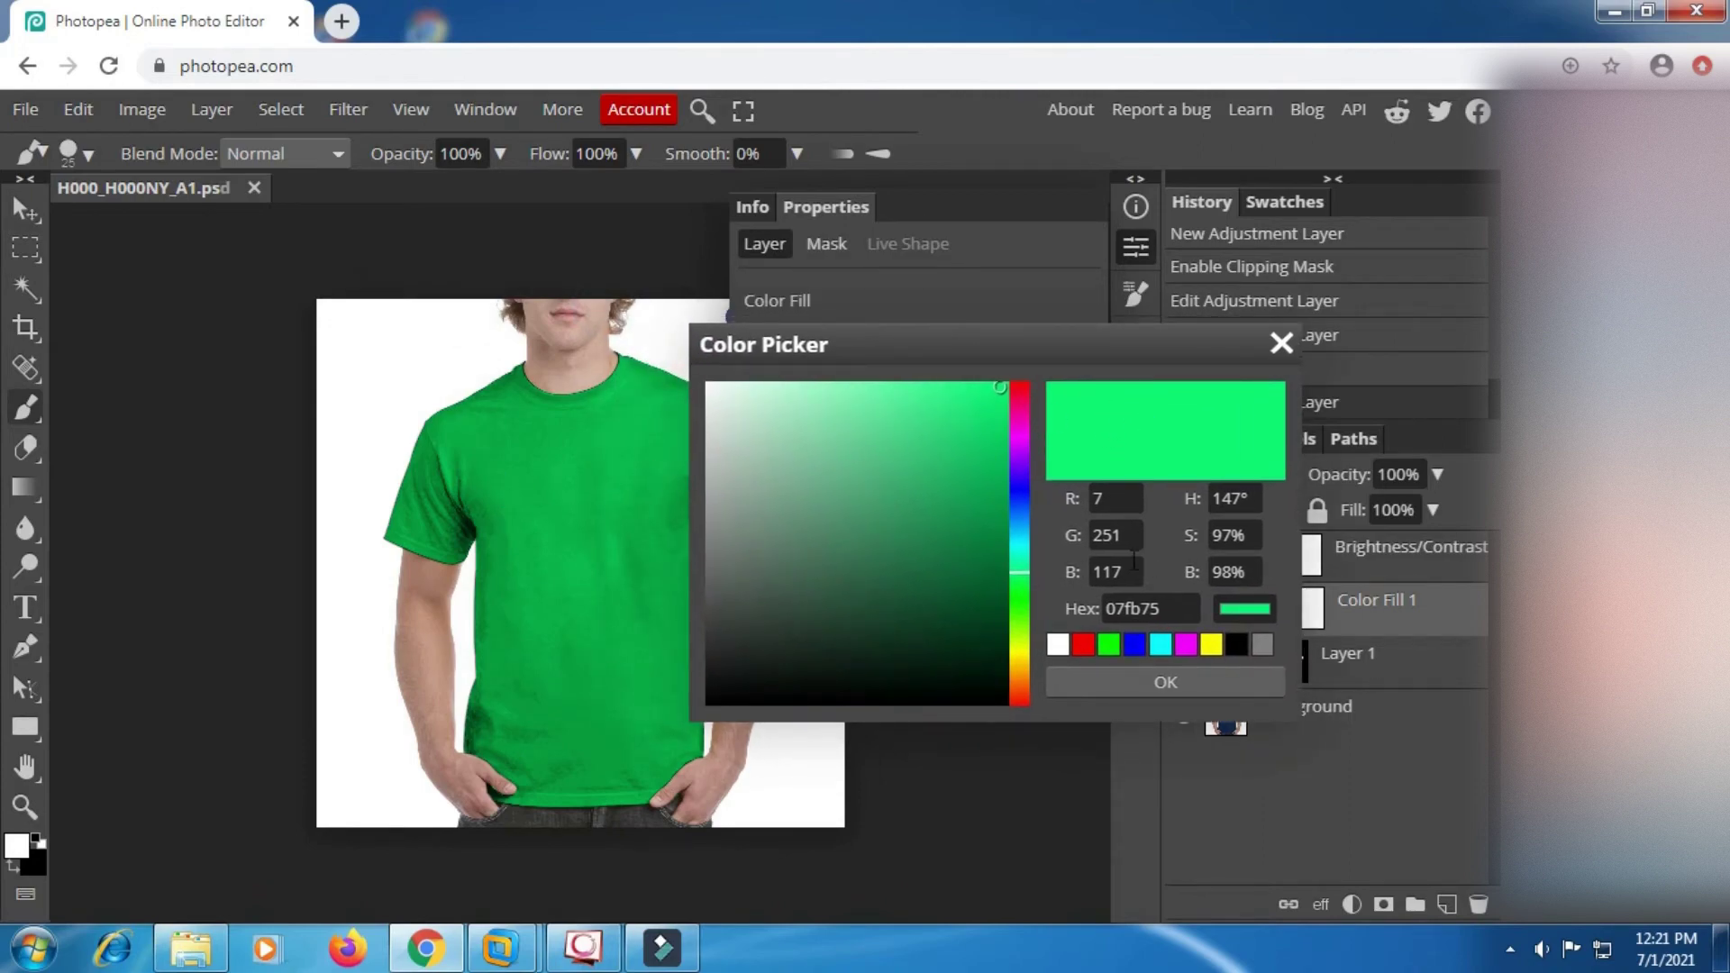
click(1020, 584)
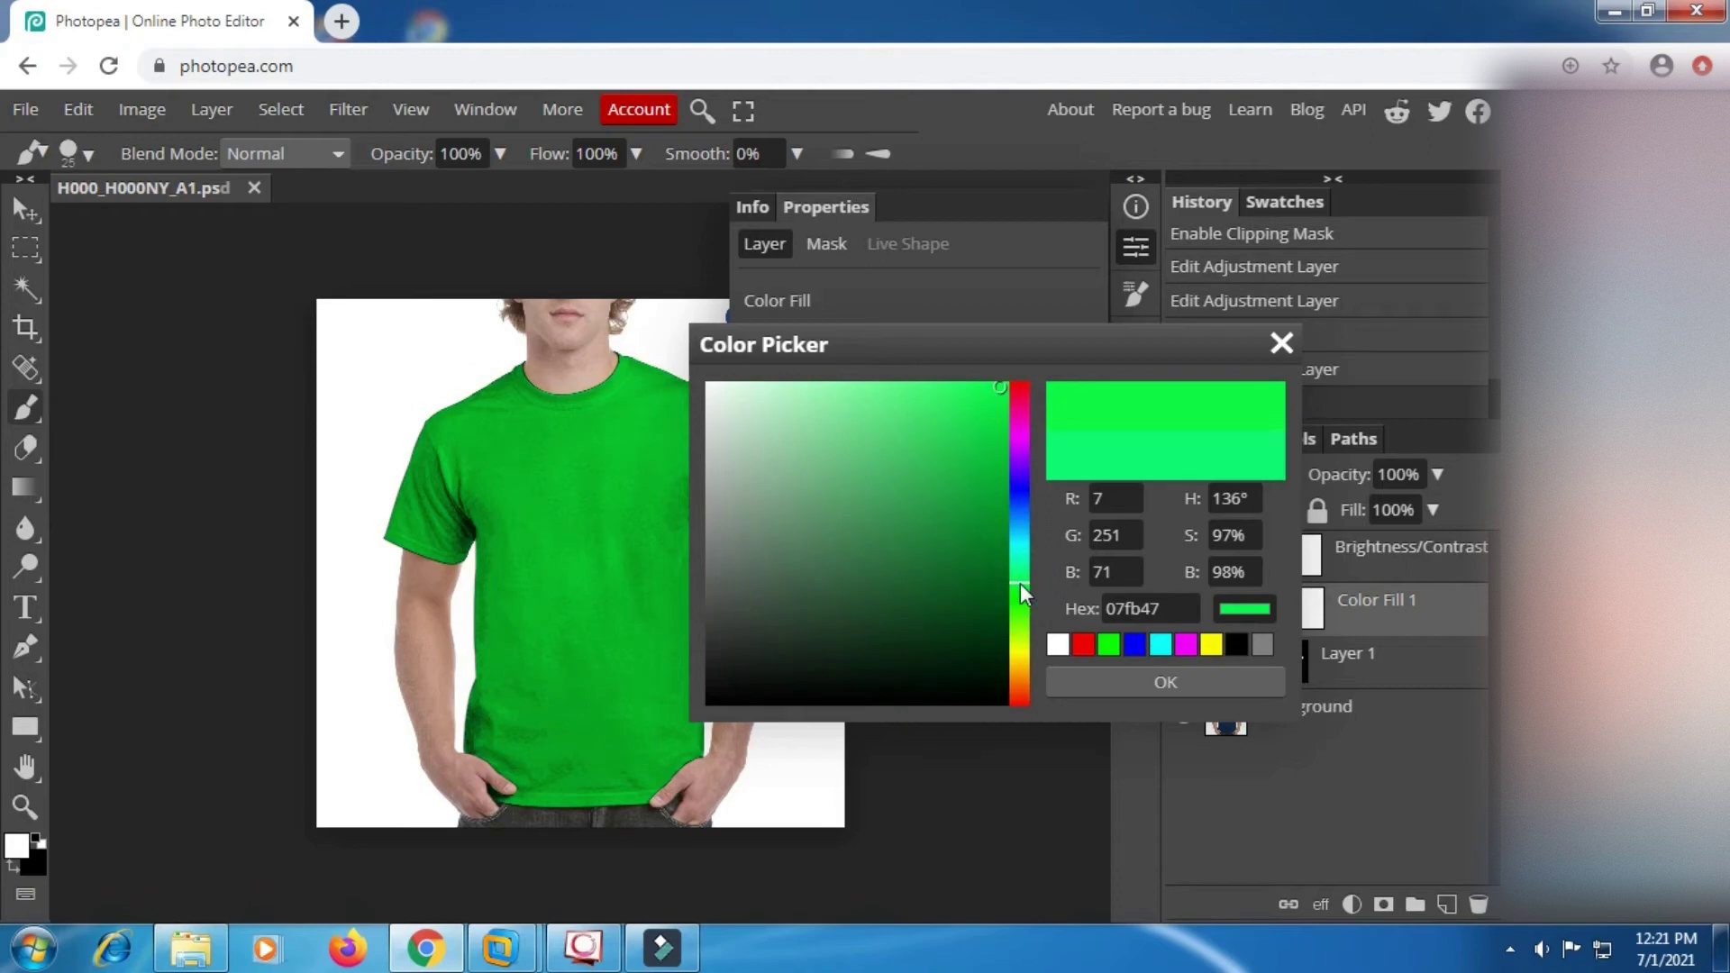
click(1009, 377)
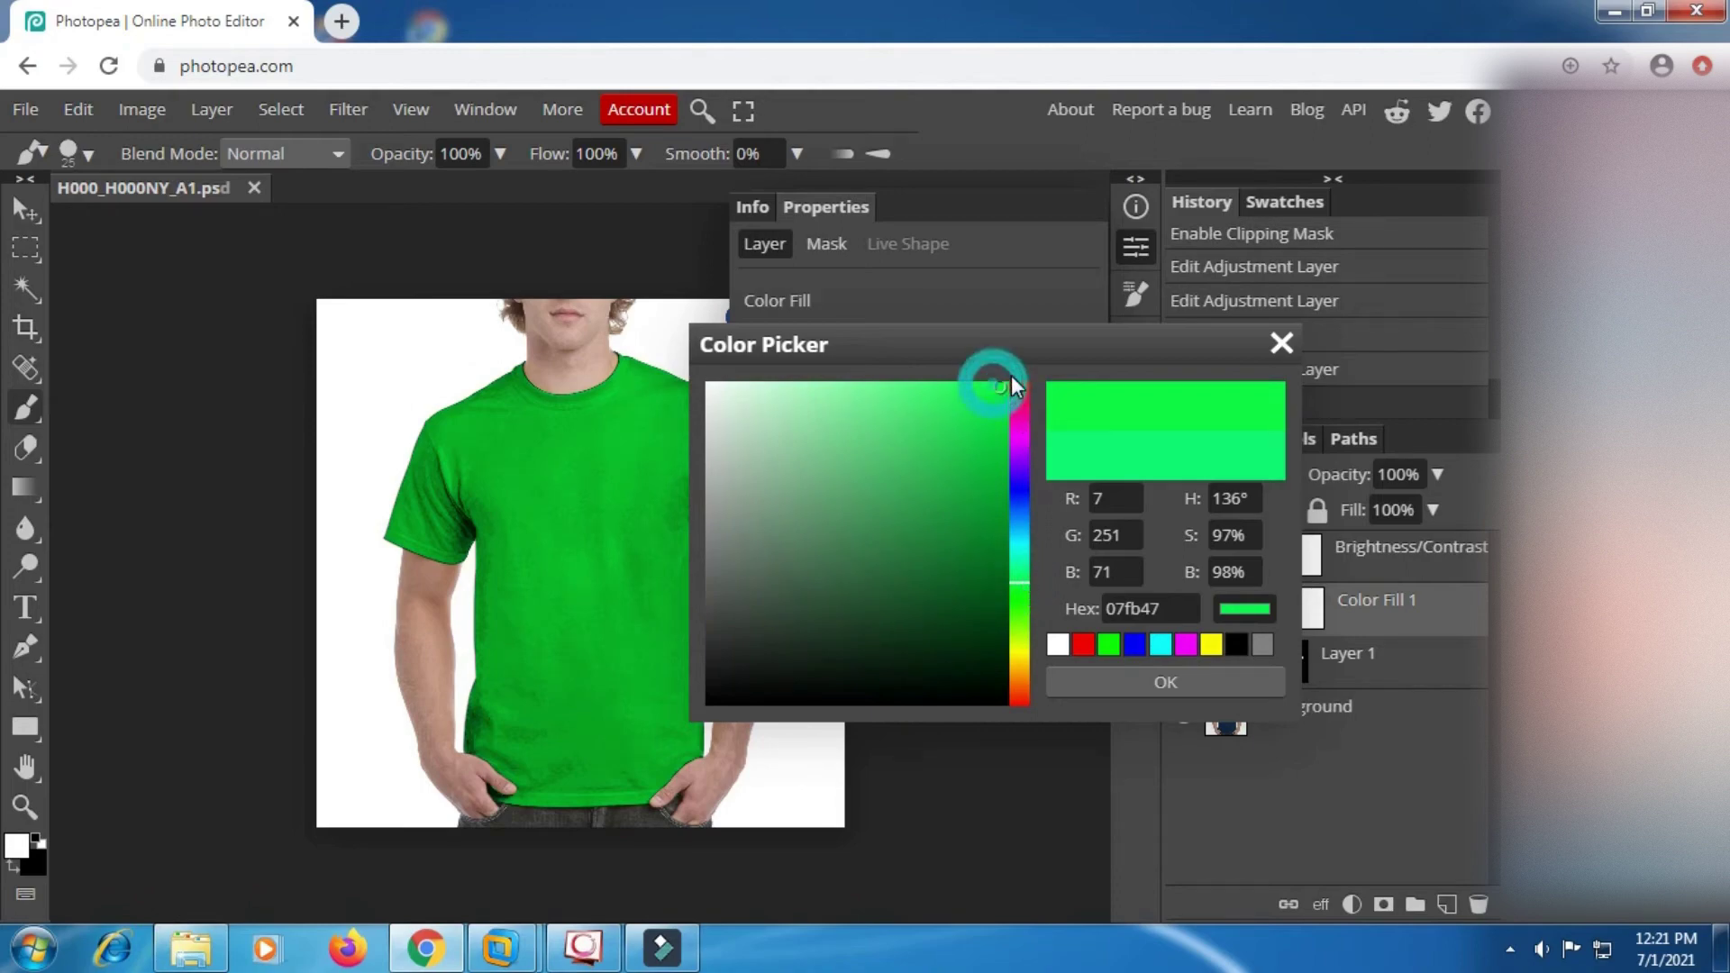
click(883, 393)
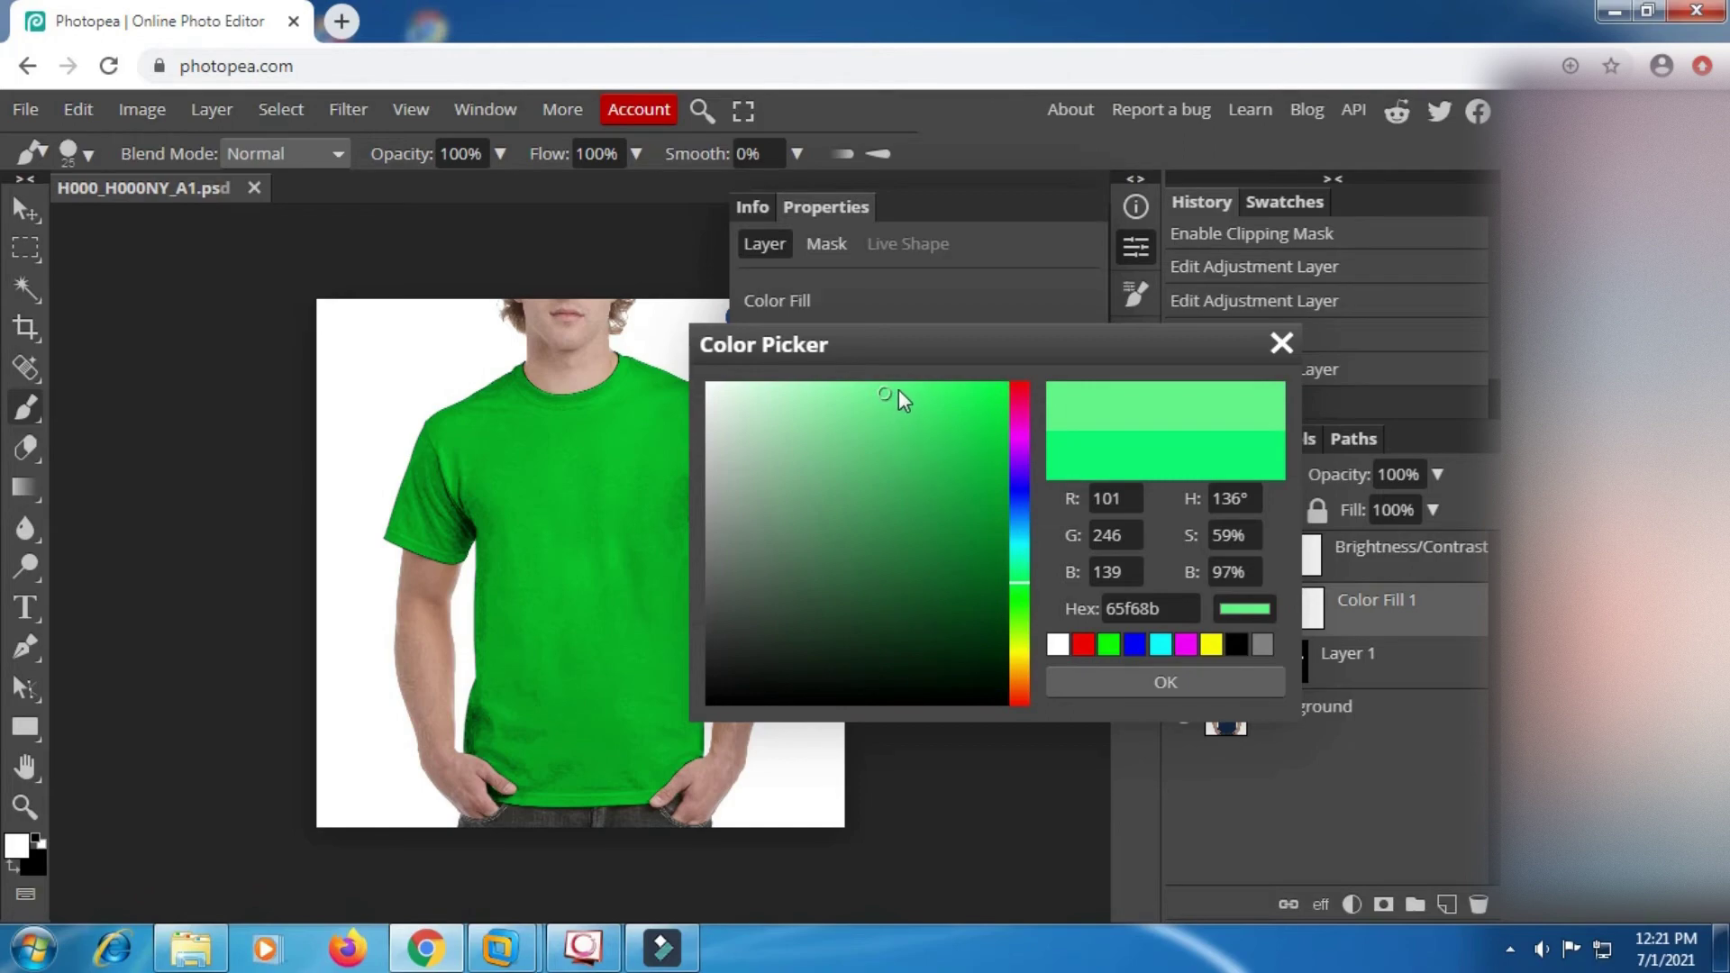
click(898, 390)
drag(986, 389, 1002, 386)
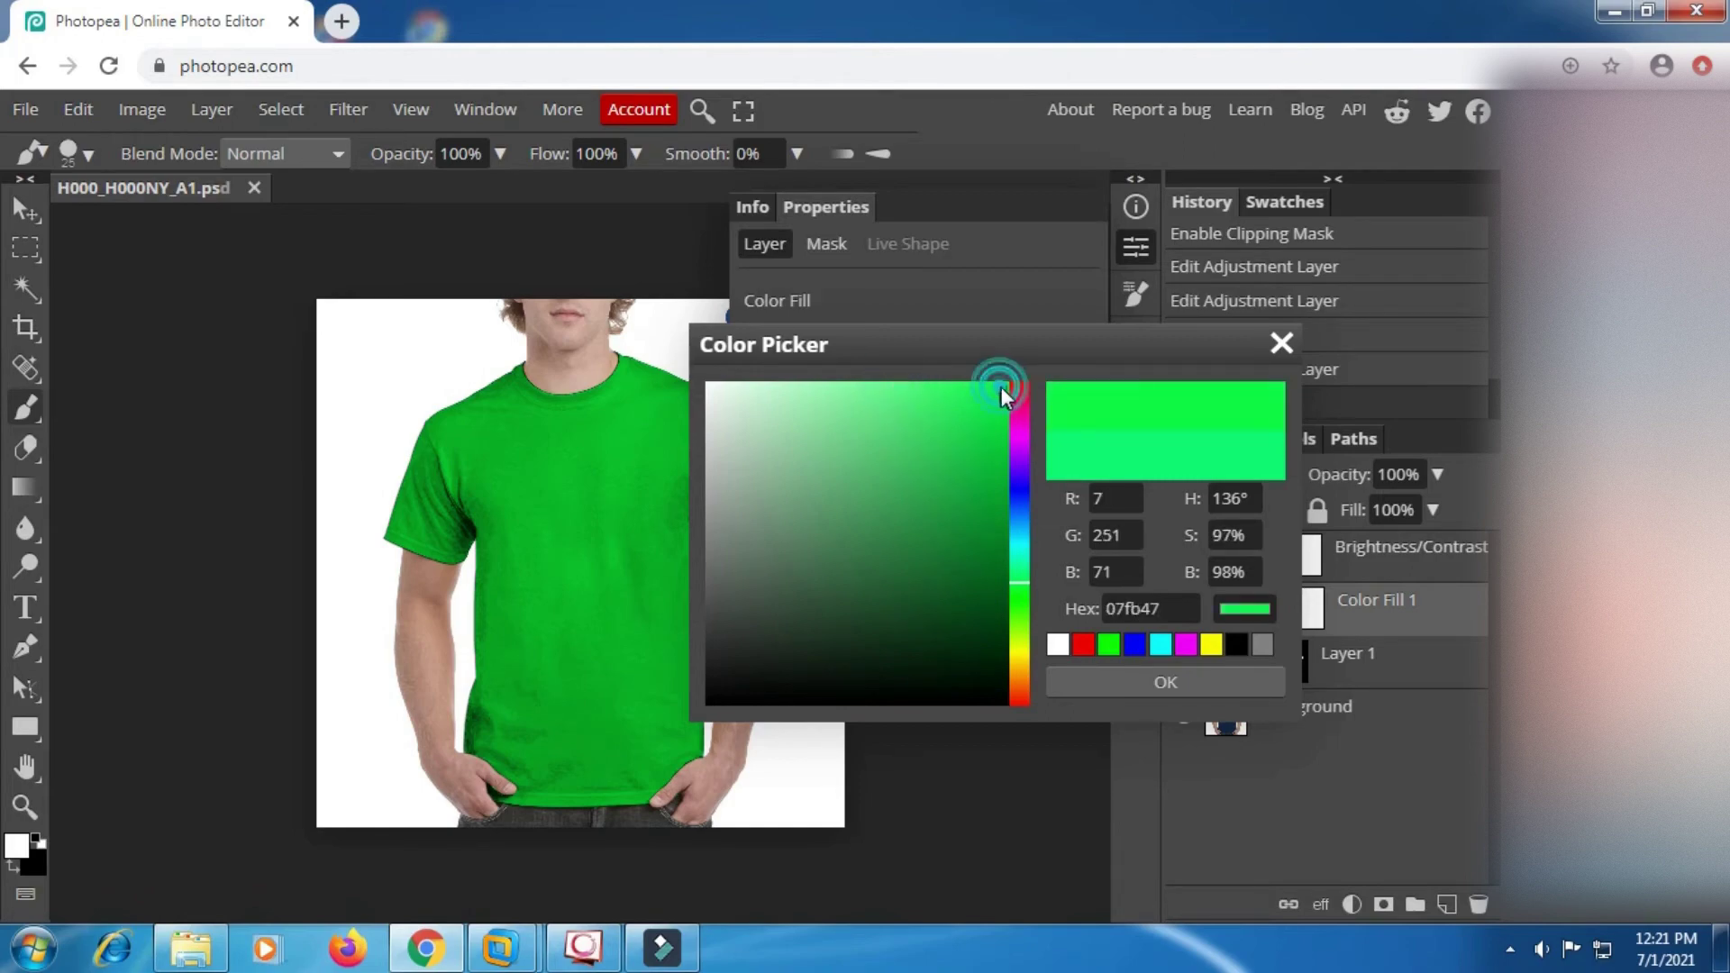
click(1143, 673)
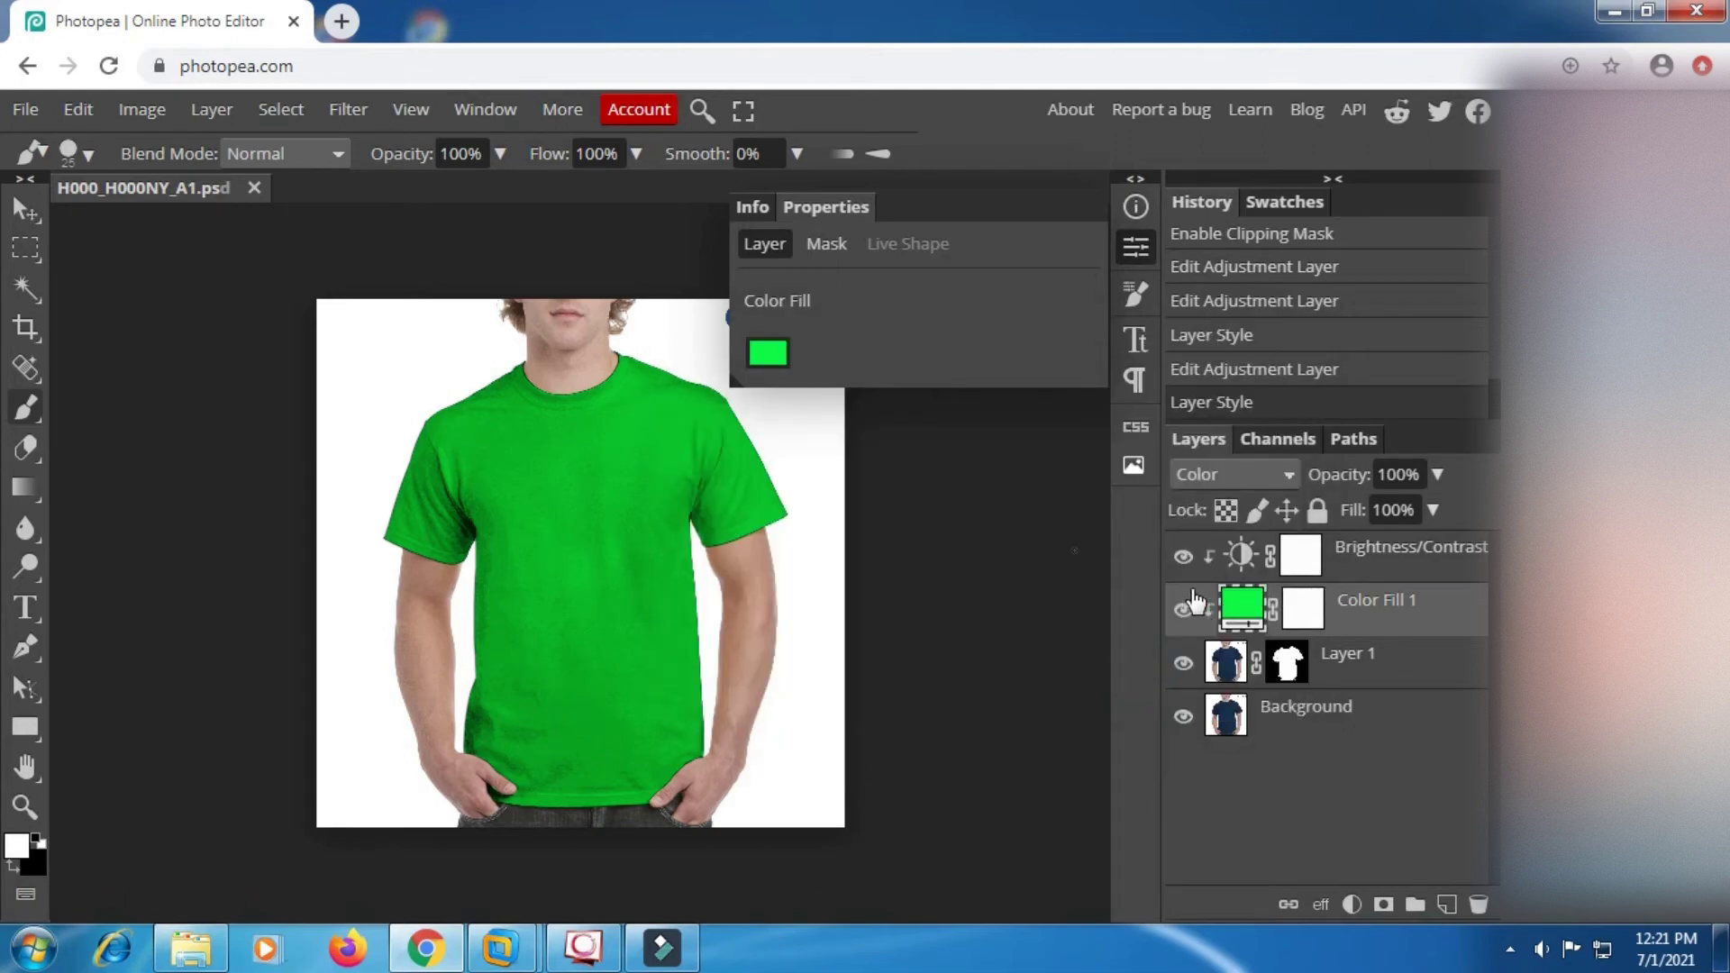
click(1182, 556)
click(1183, 555)
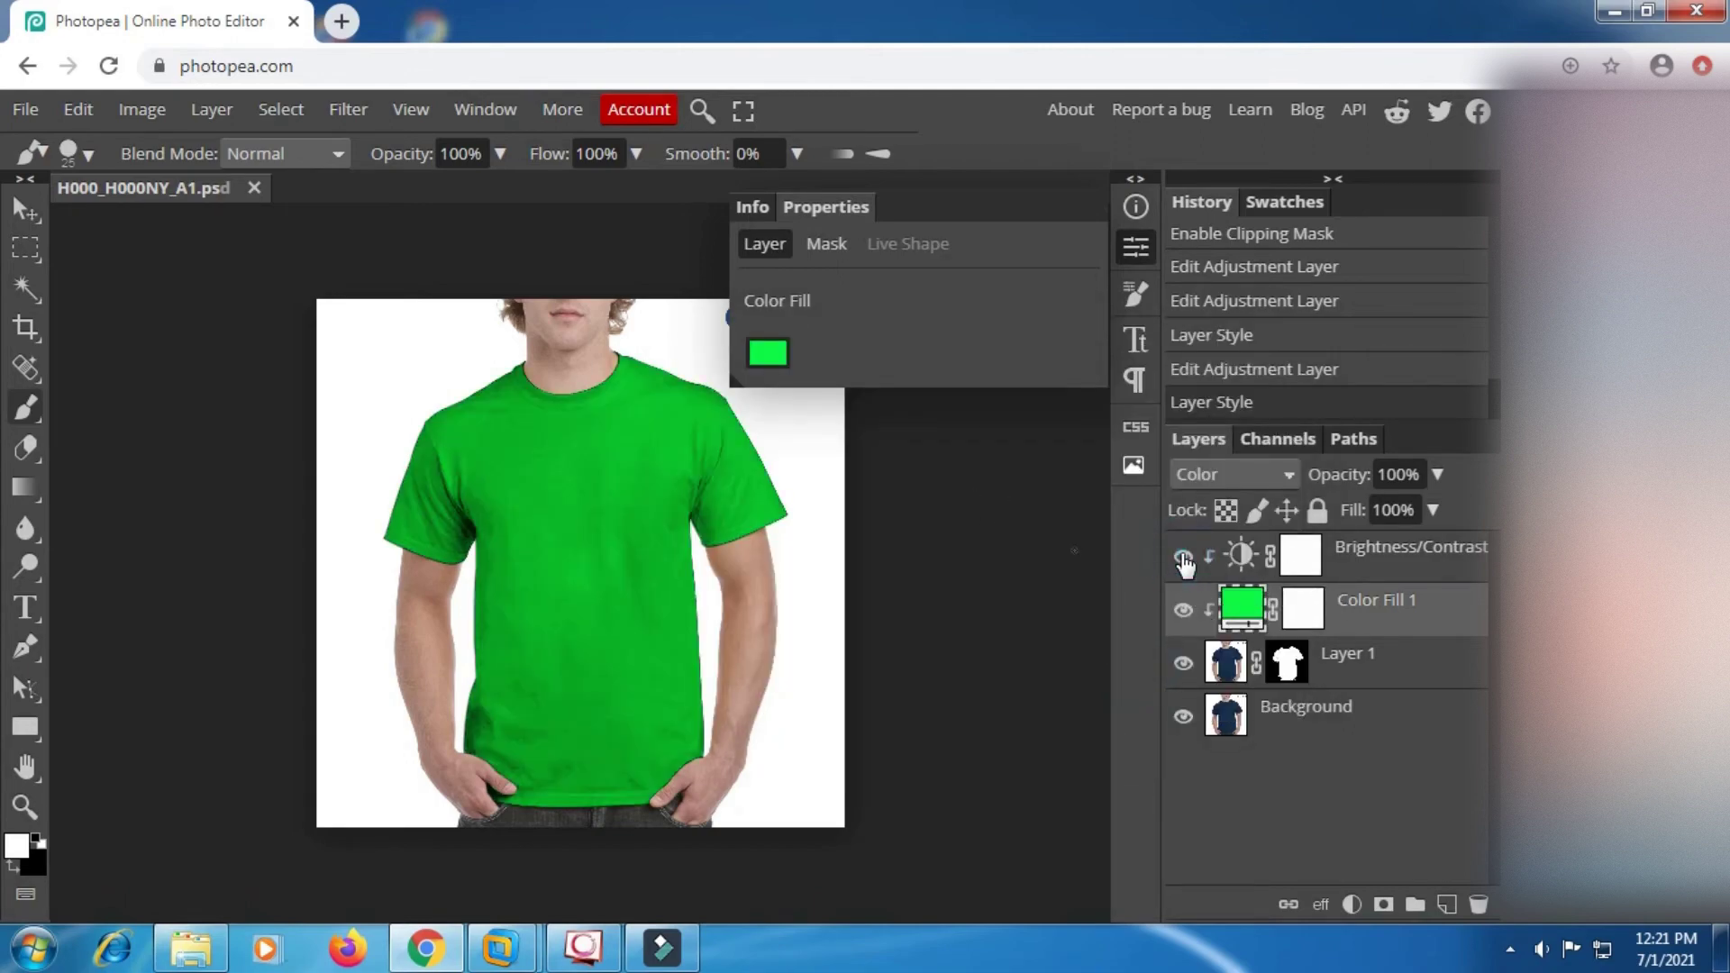
Add a second Brightness/Contrast adjustment layer on top, clip it to the shirt, and set its brightness to 47
click(1364, 563)
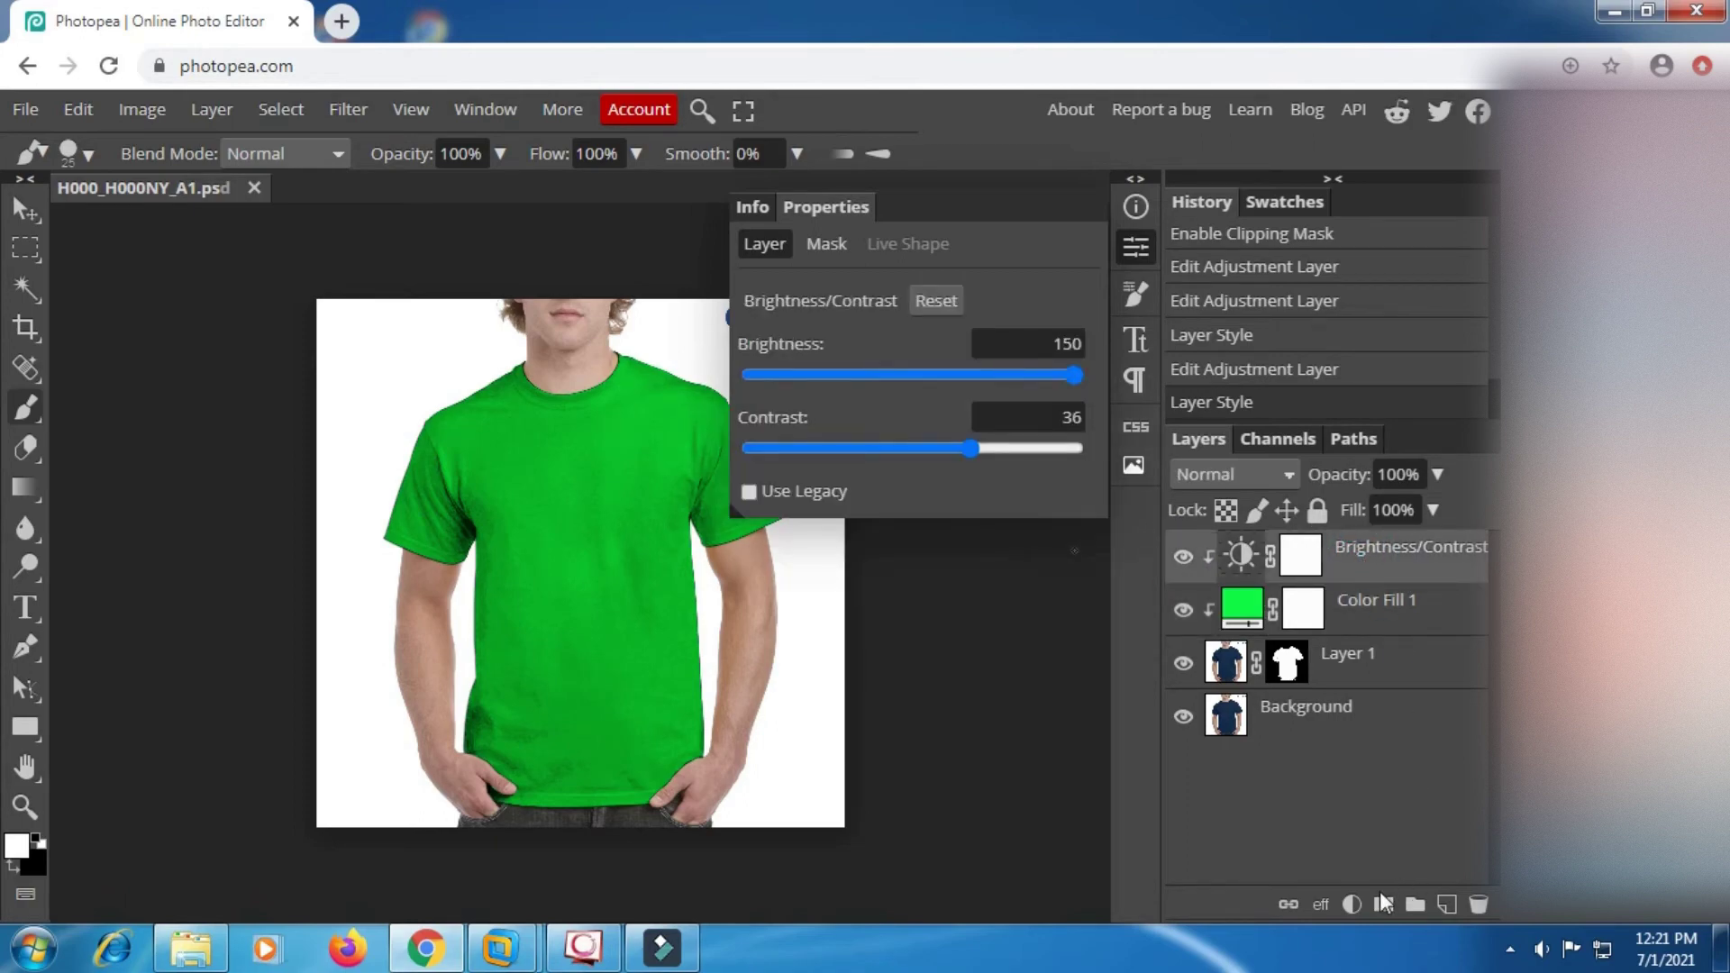
click(1354, 905)
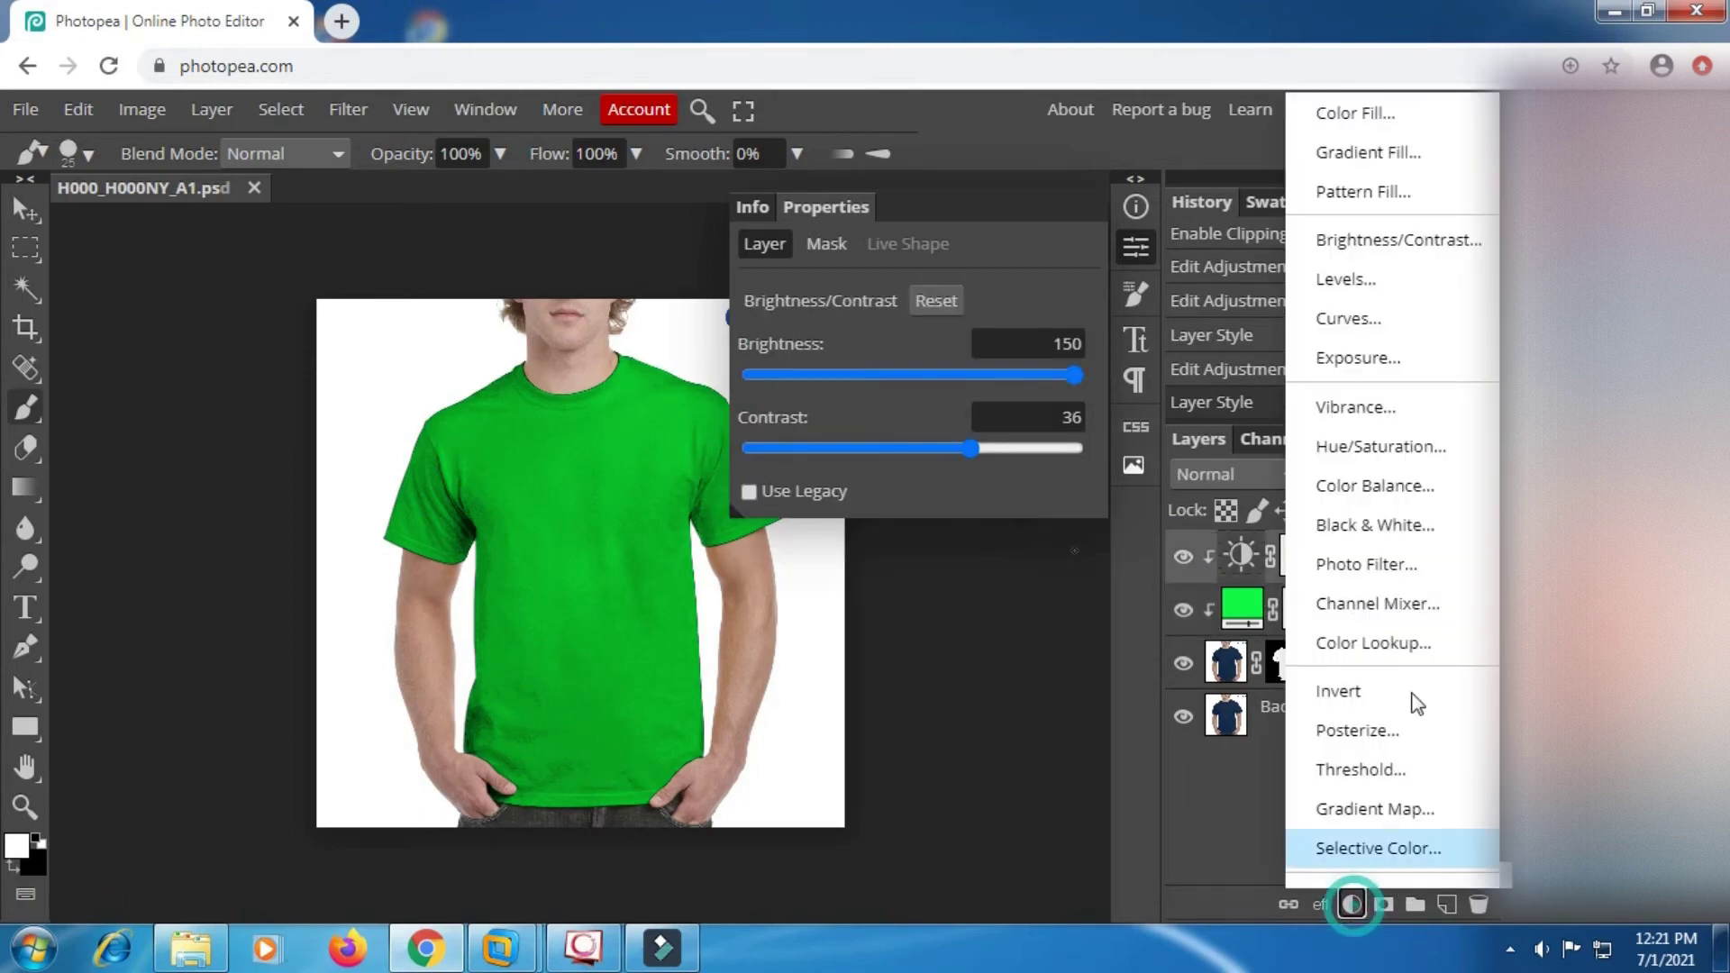
click(1393, 252)
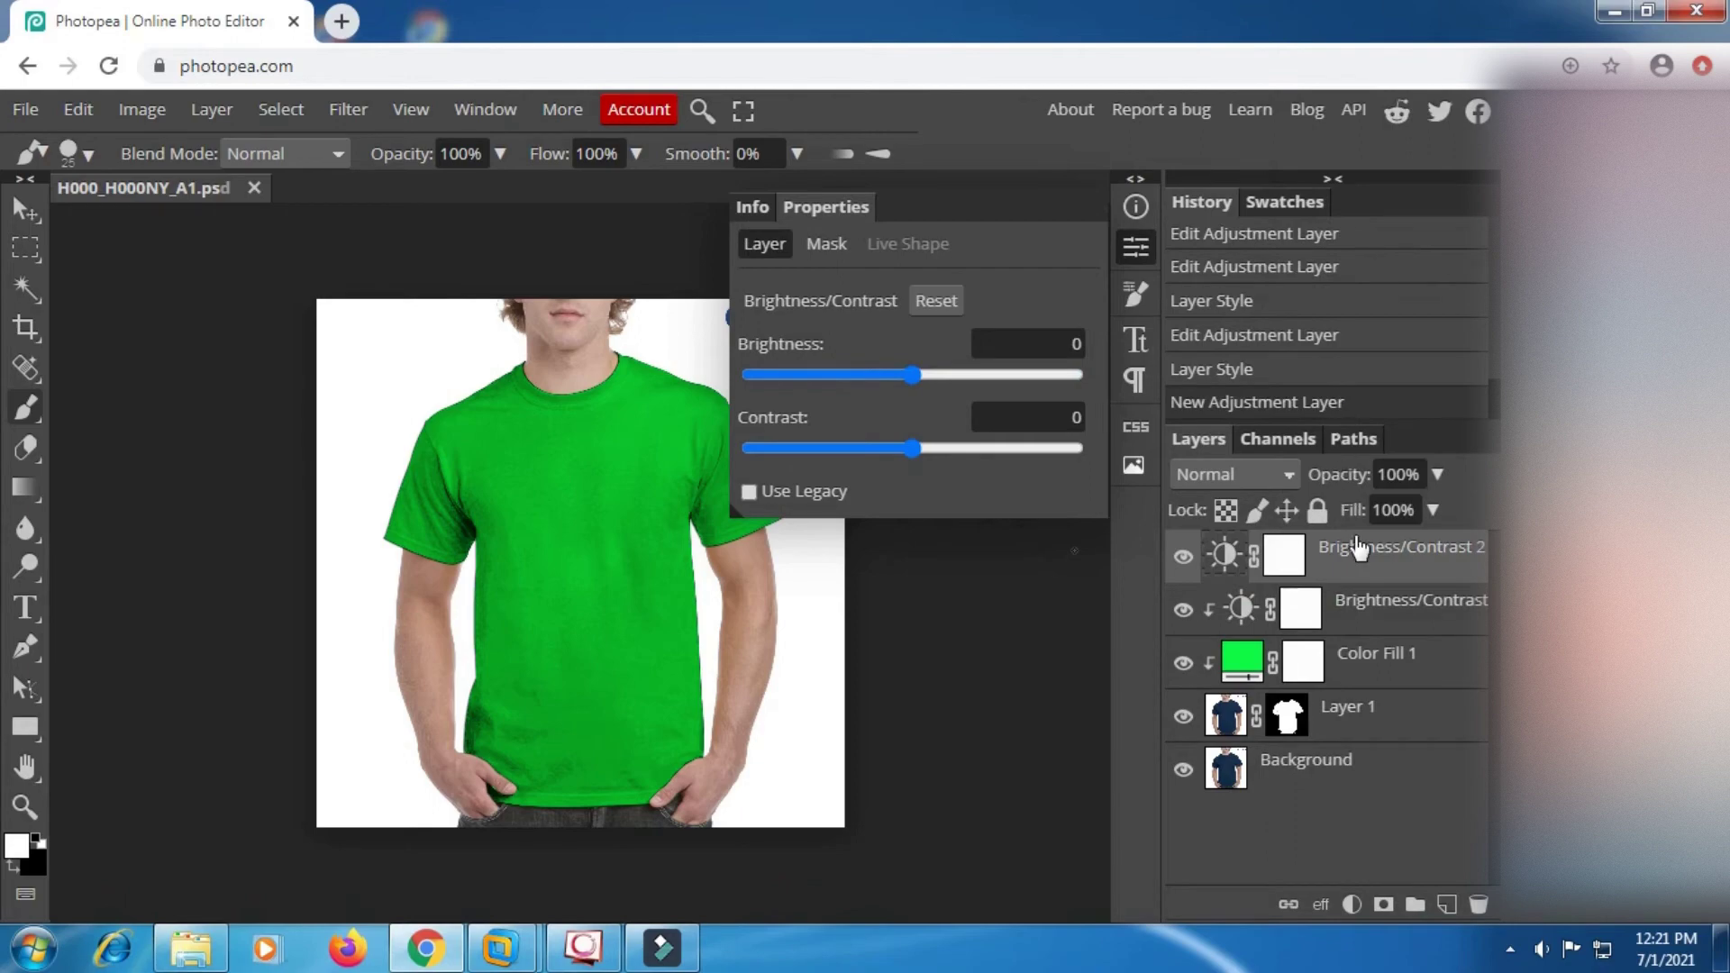
right_click(1357, 553)
click(1228, 676)
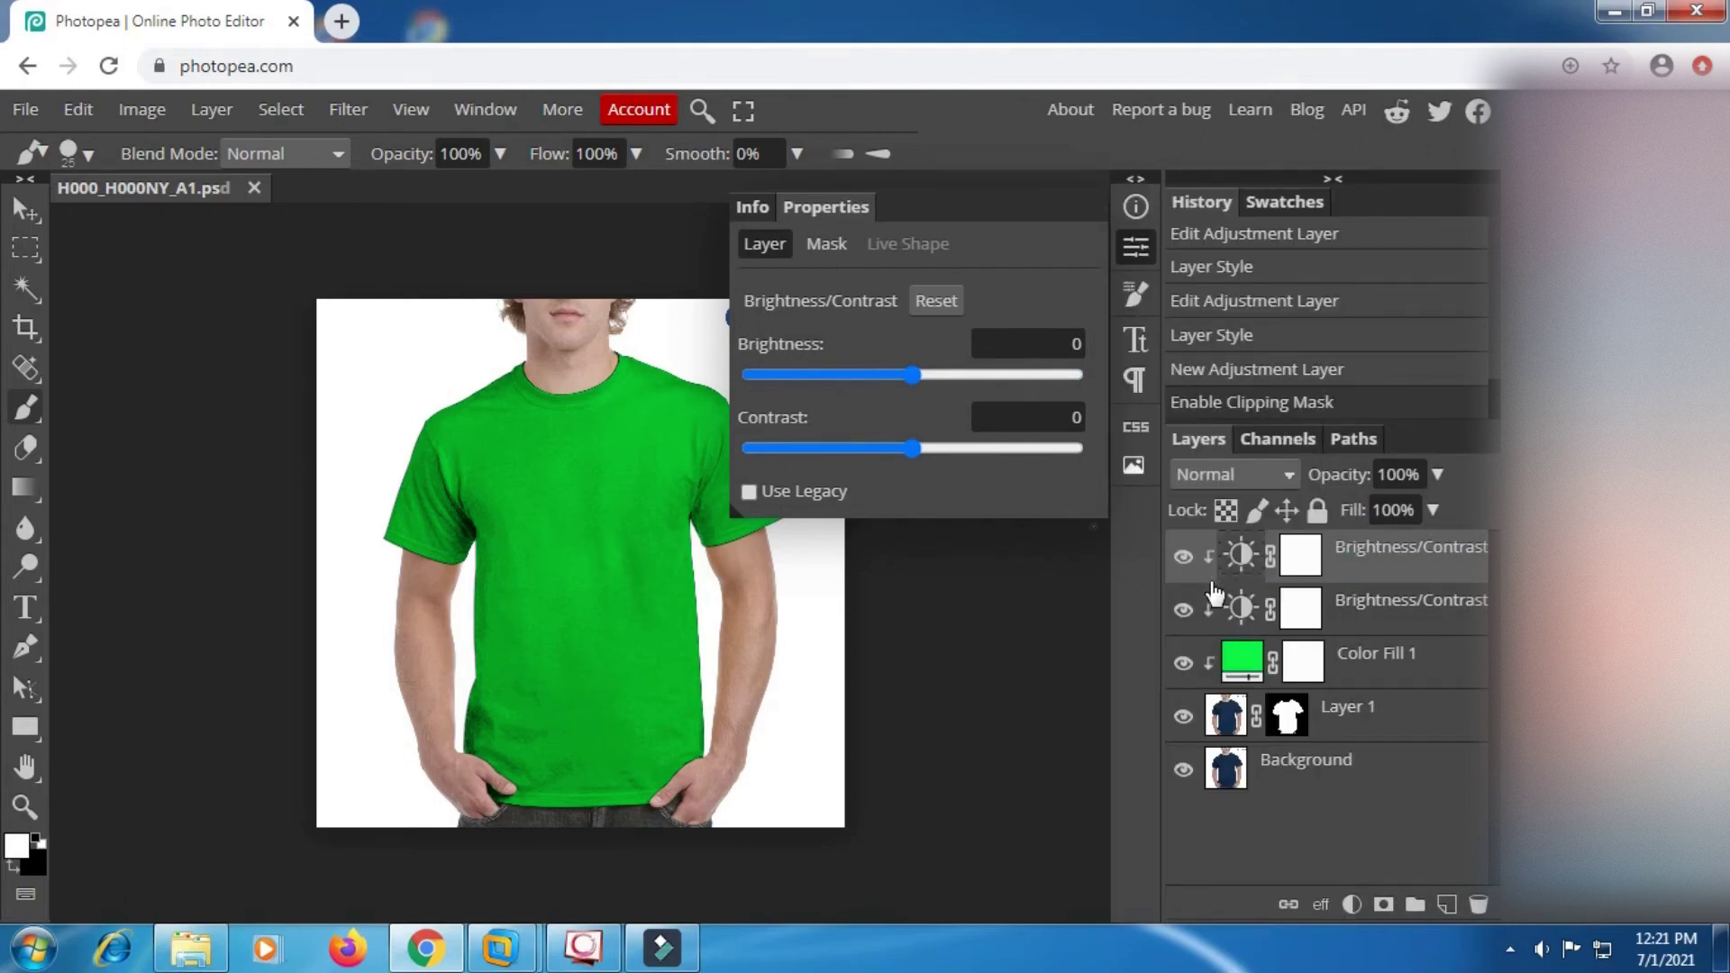
drag(922, 375, 959, 381)
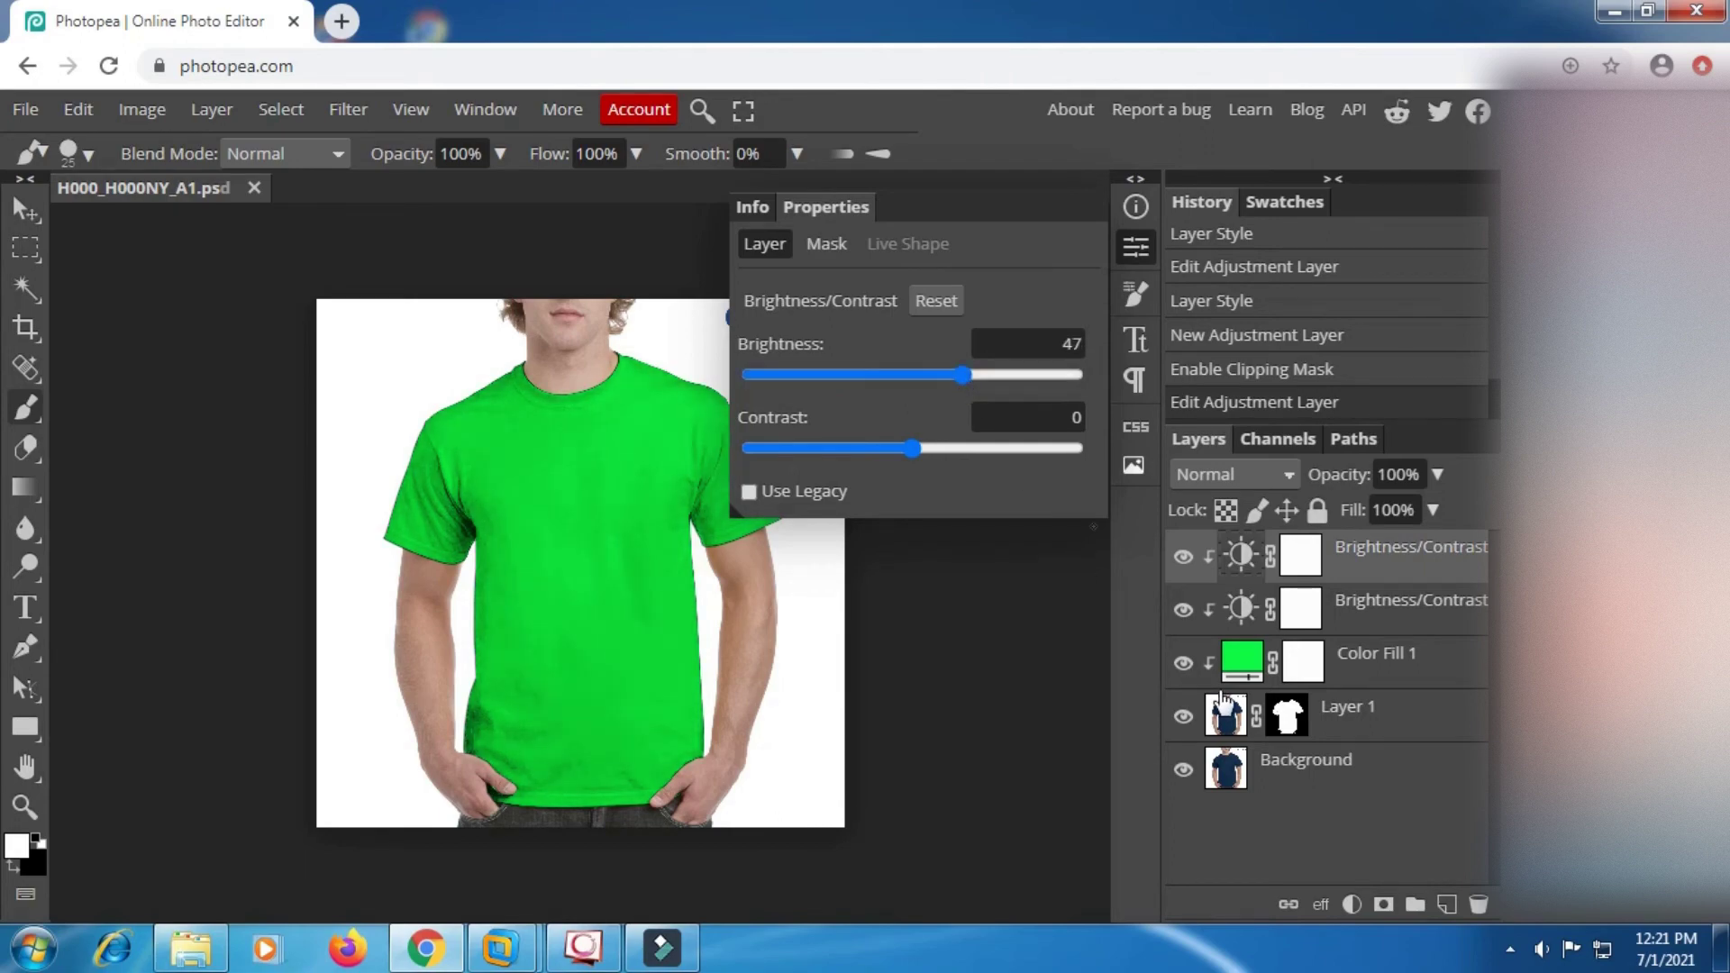
Change the Color Fill layer's colour to the purple ba07fb
double_click(1241, 661)
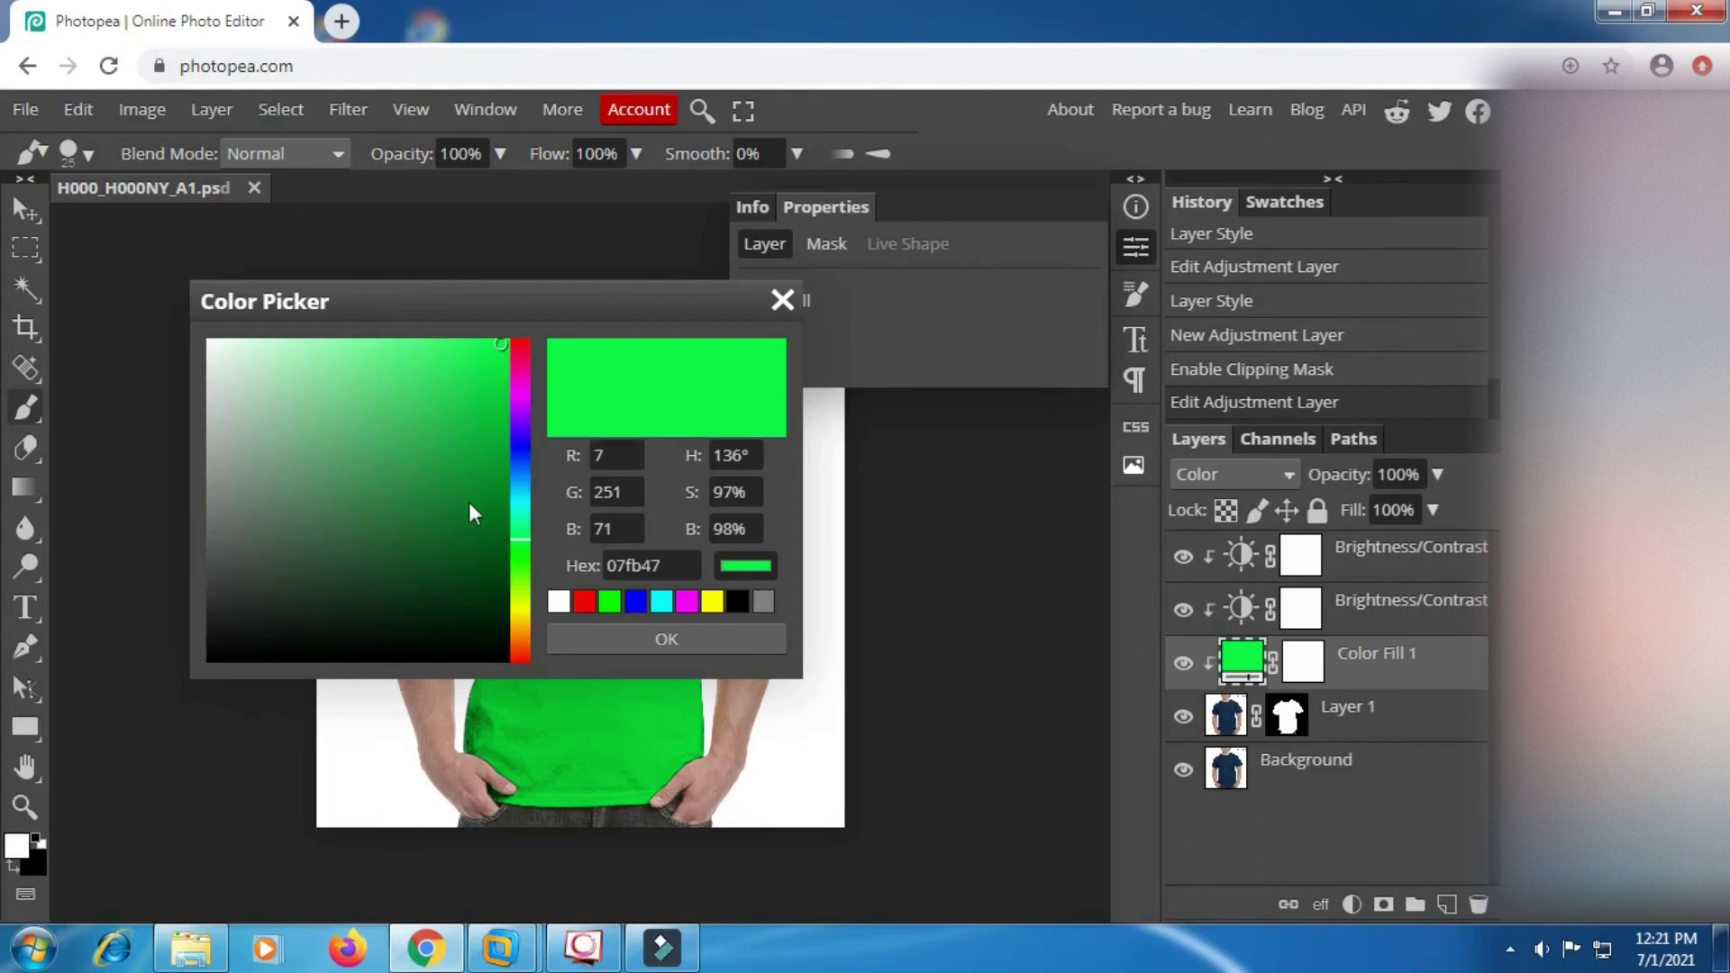
click(521, 407)
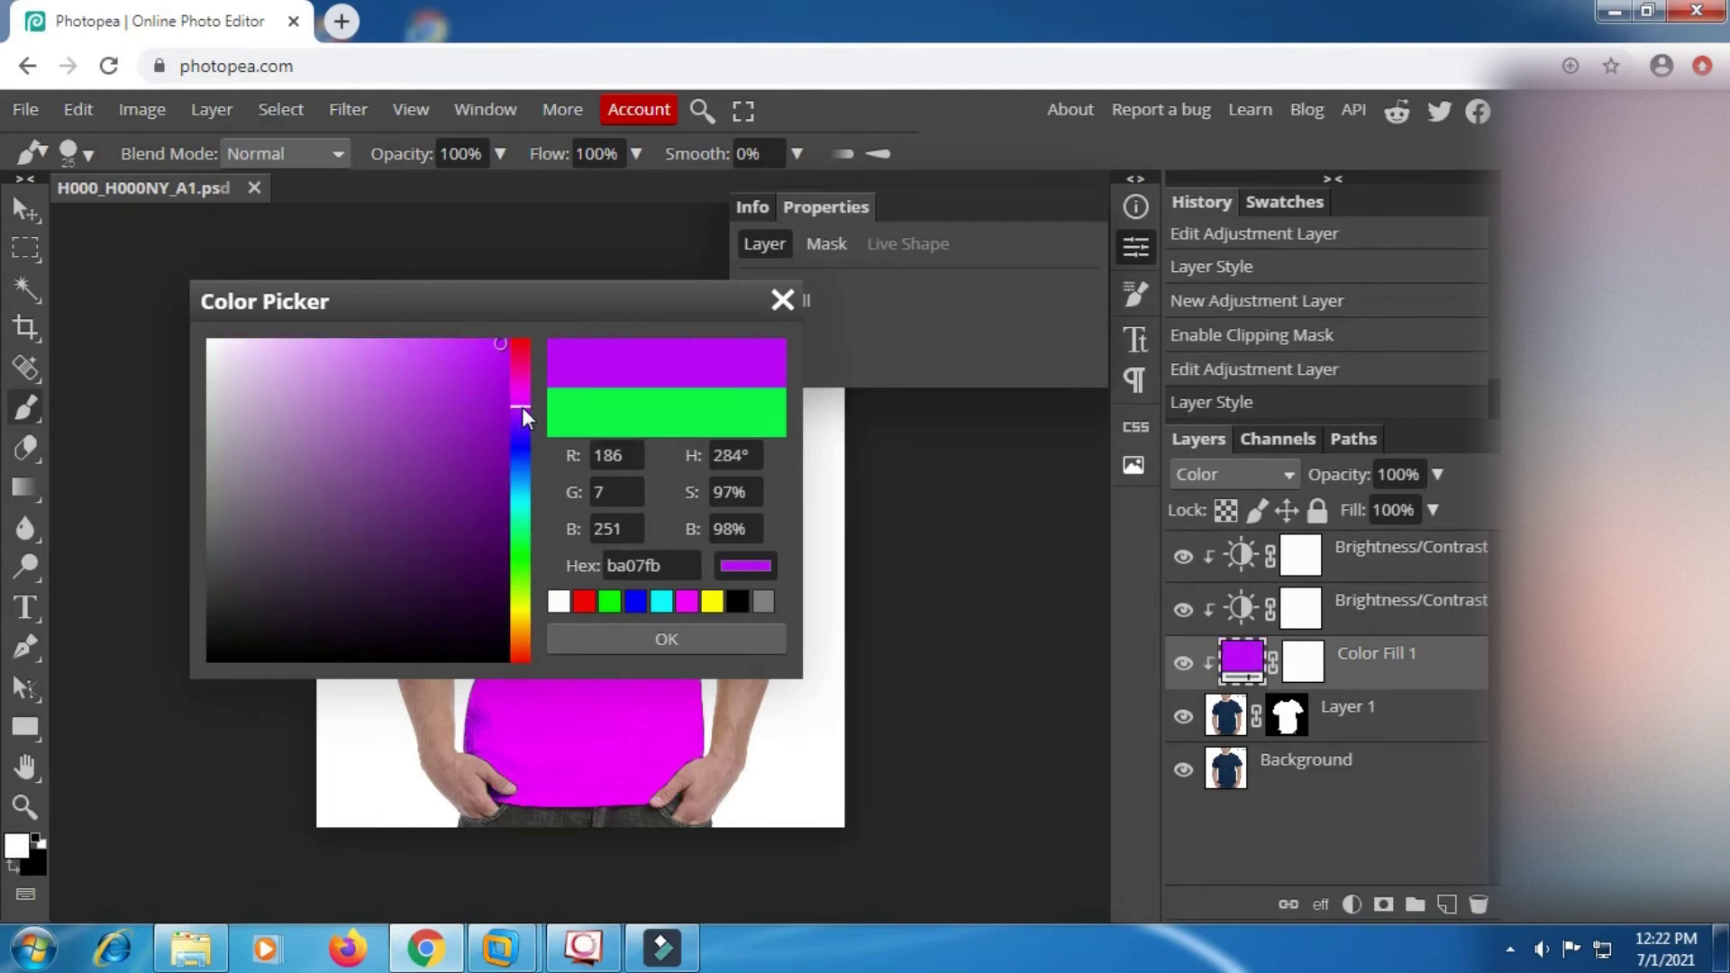
click(675, 638)
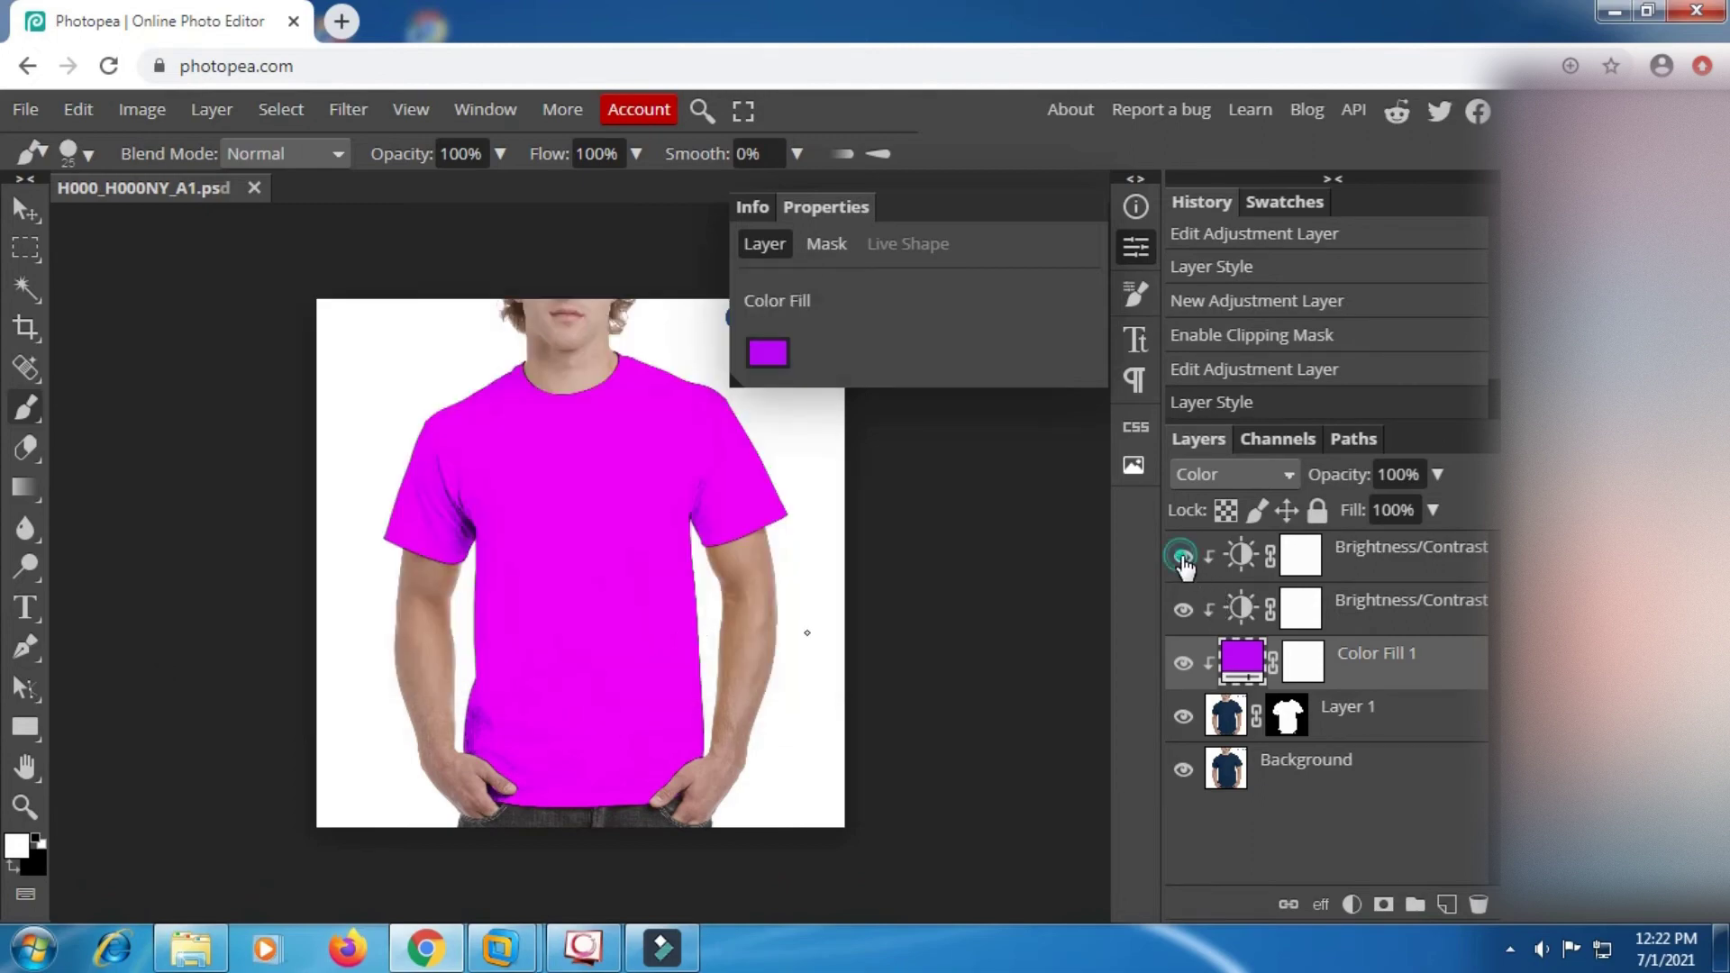
Hide the upper Brightness/Contrast layer and reduce the lower one's brightness to 54
click(1182, 559)
click(1244, 610)
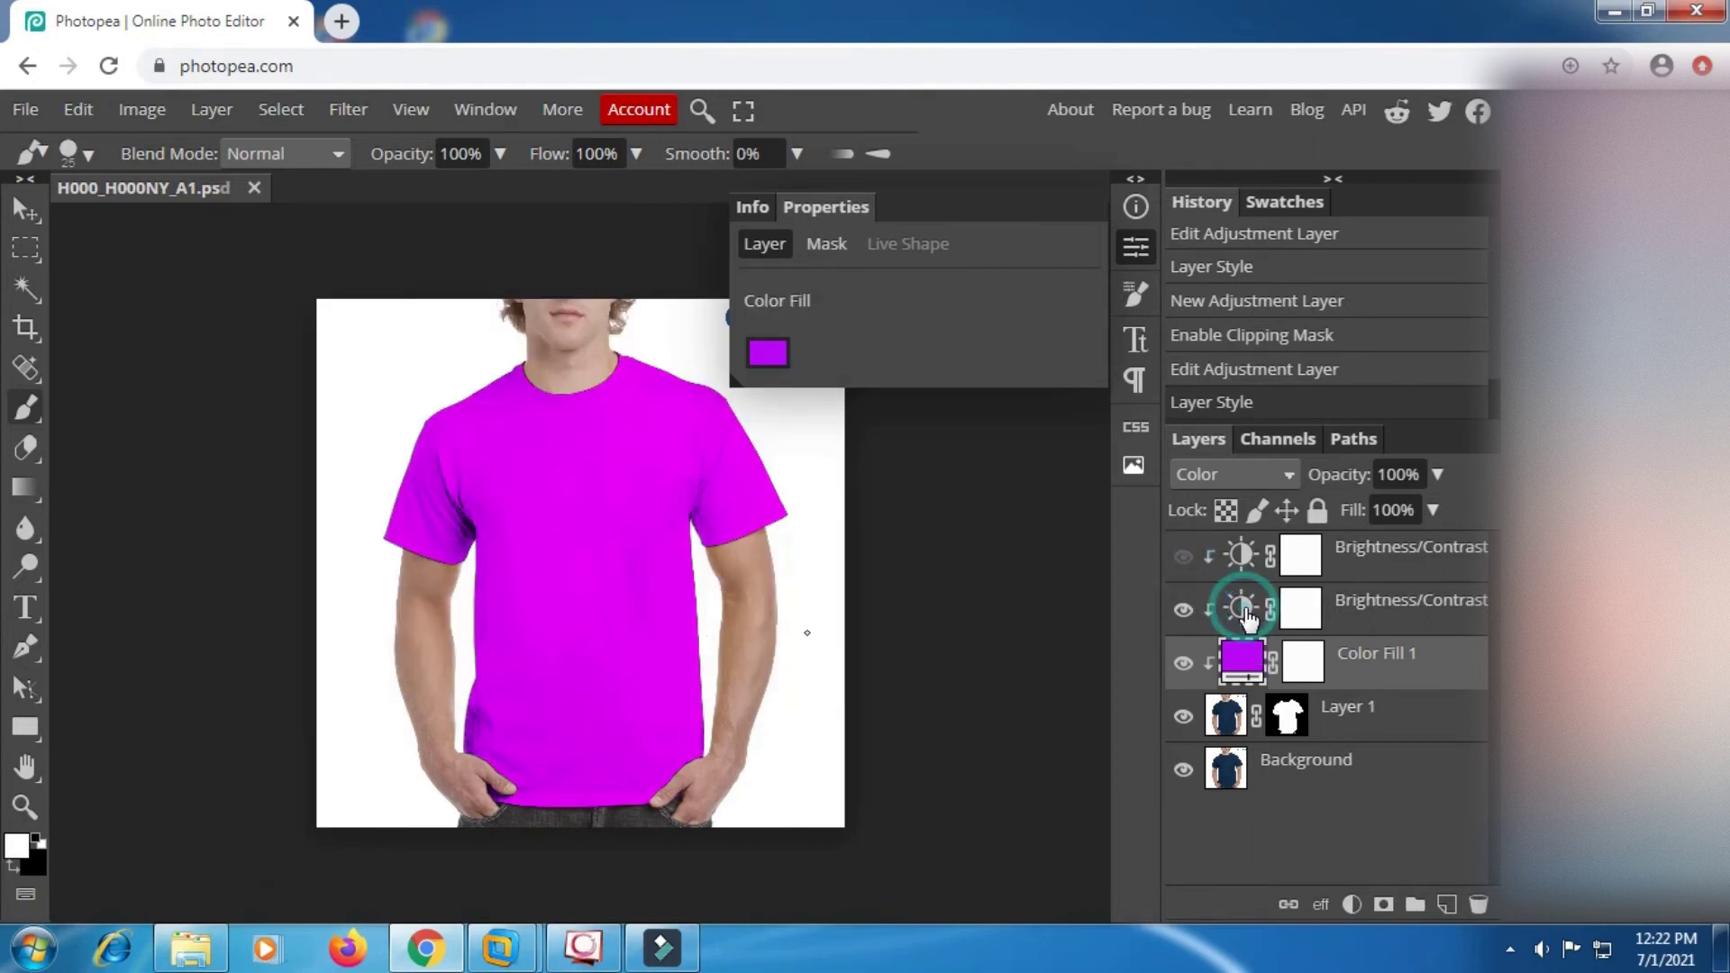
mouse_move(980, 373)
mouse_down()
mouse_move(916, 373)
mouse_move(971, 372)
mouse_up()
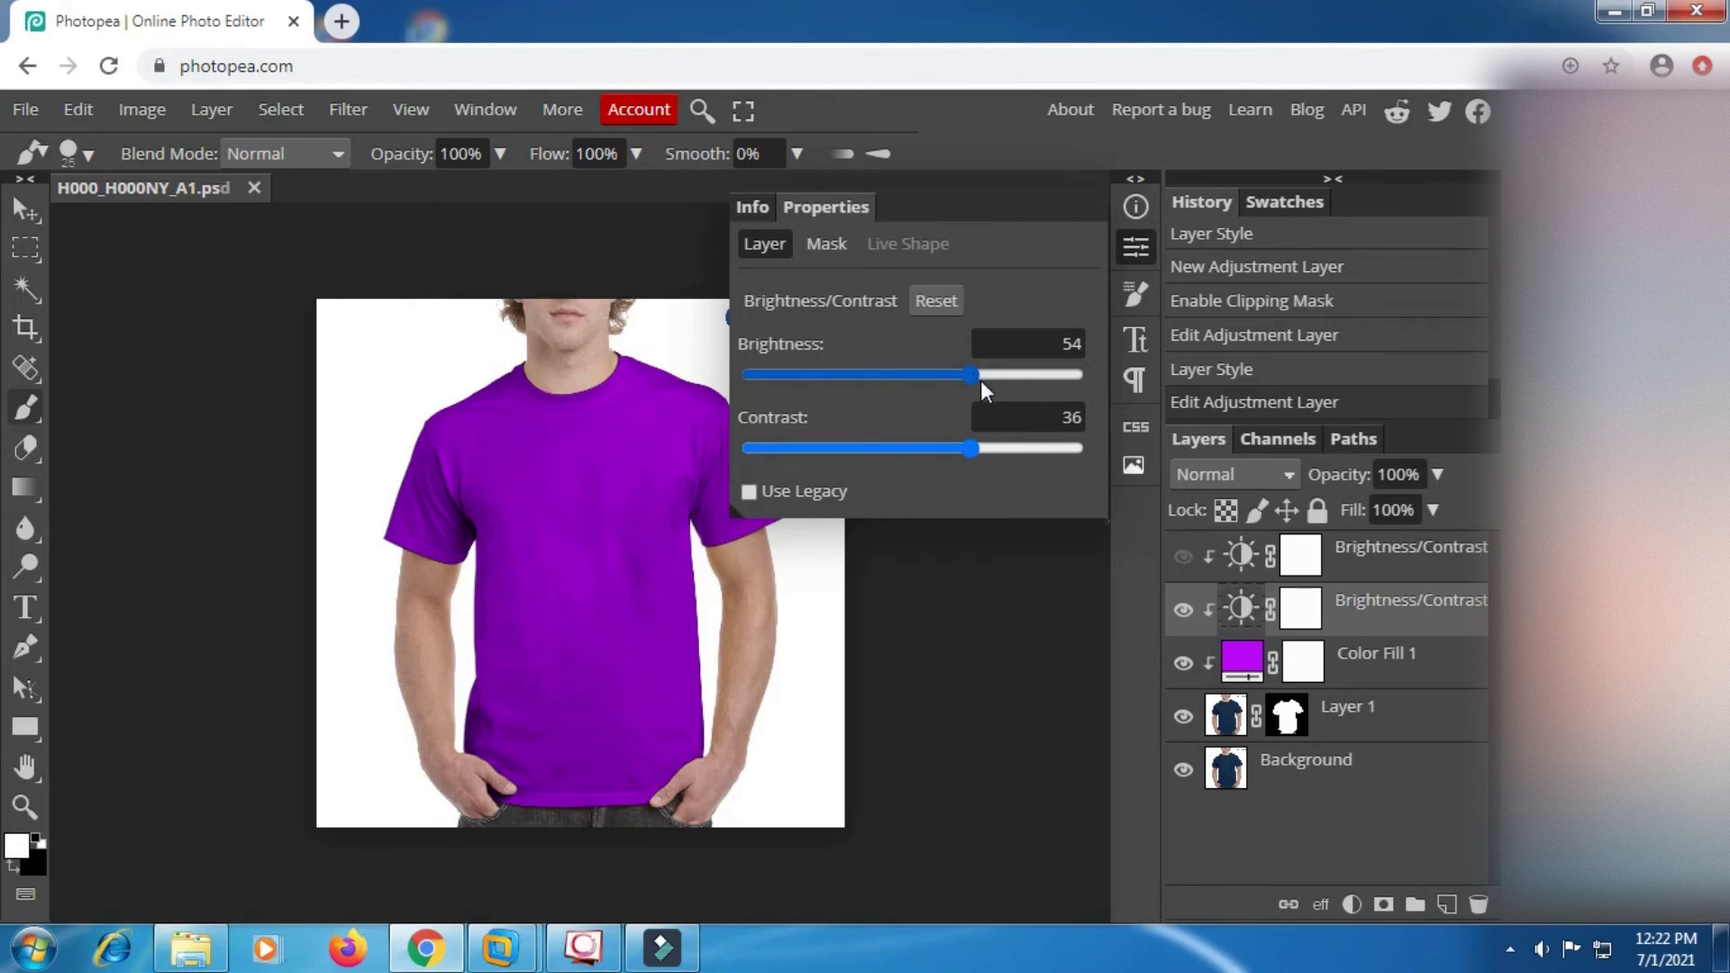
Change the Color Fill layer's colour to the red fb0707 and inspect the shirt up close
double_click(1241, 660)
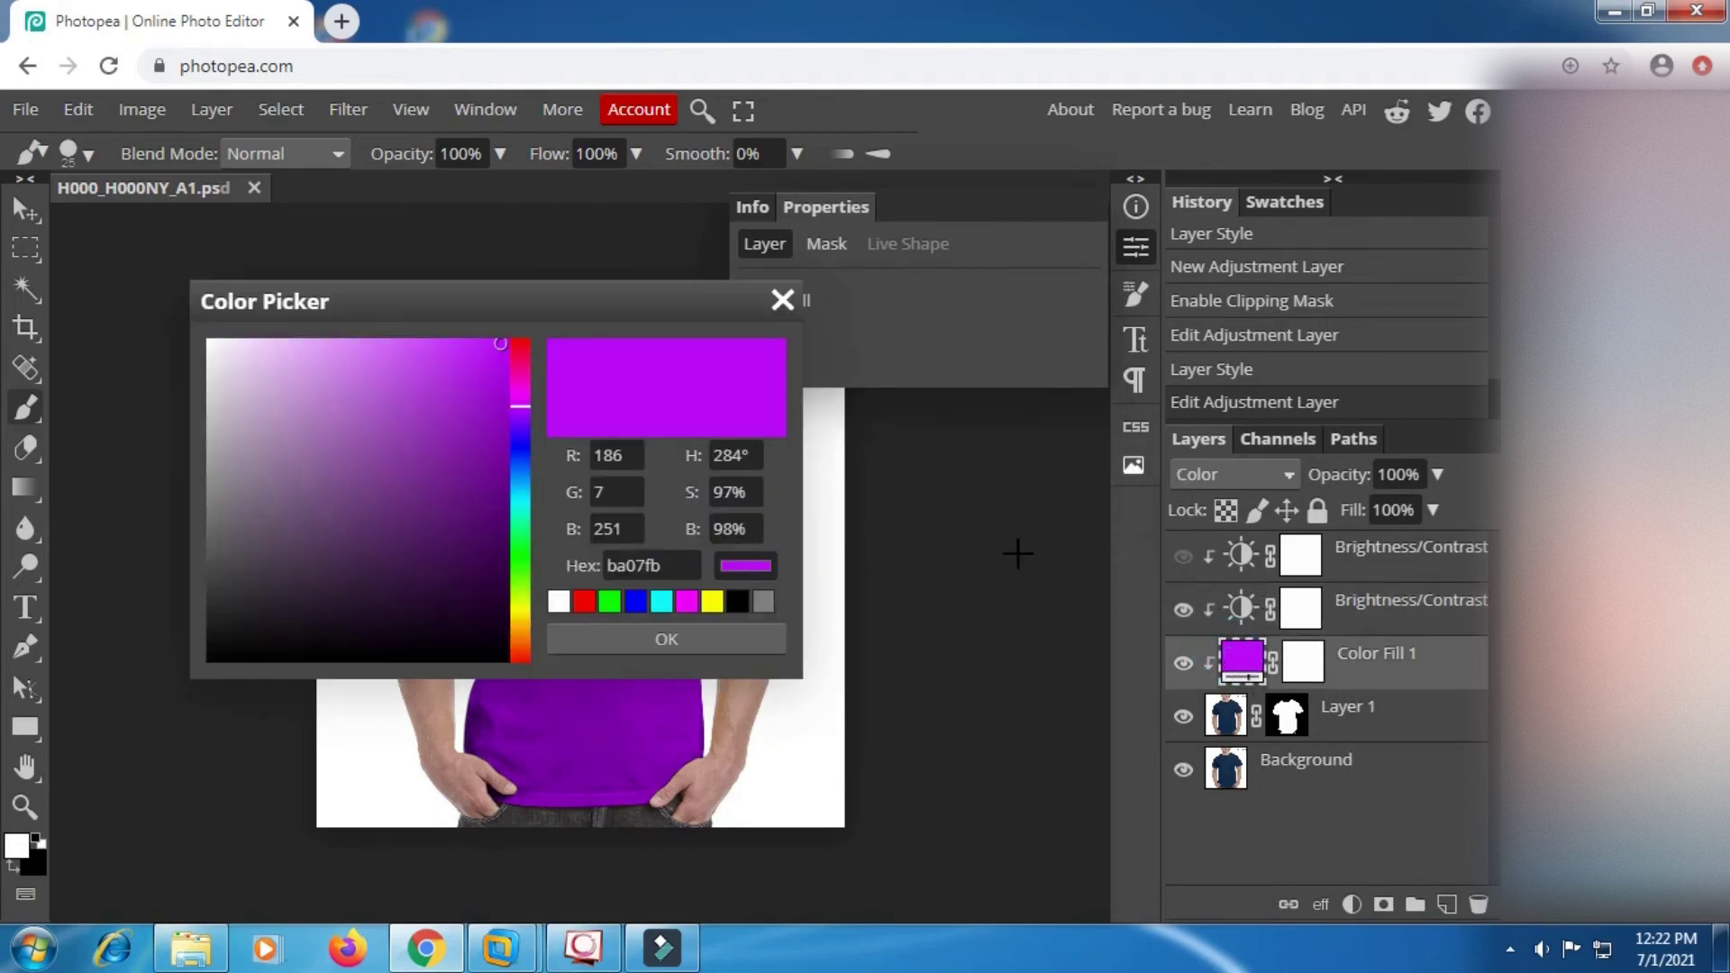
drag(641, 292, 1340, 300)
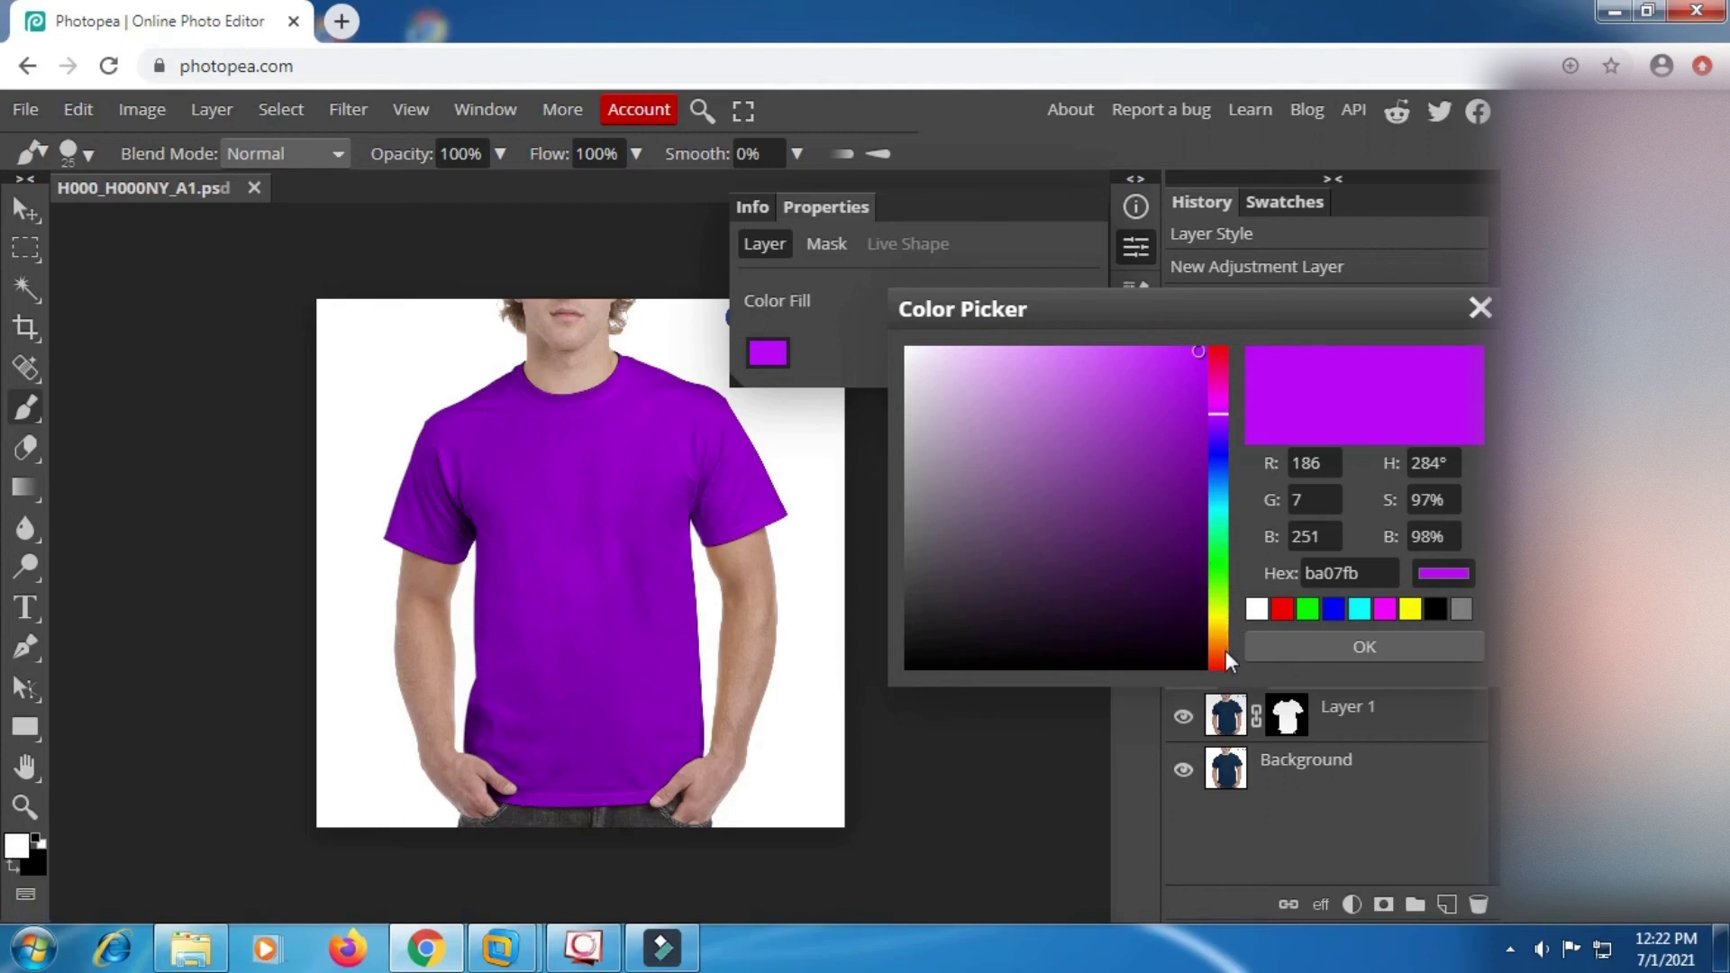
drag(1224, 652, 1220, 667)
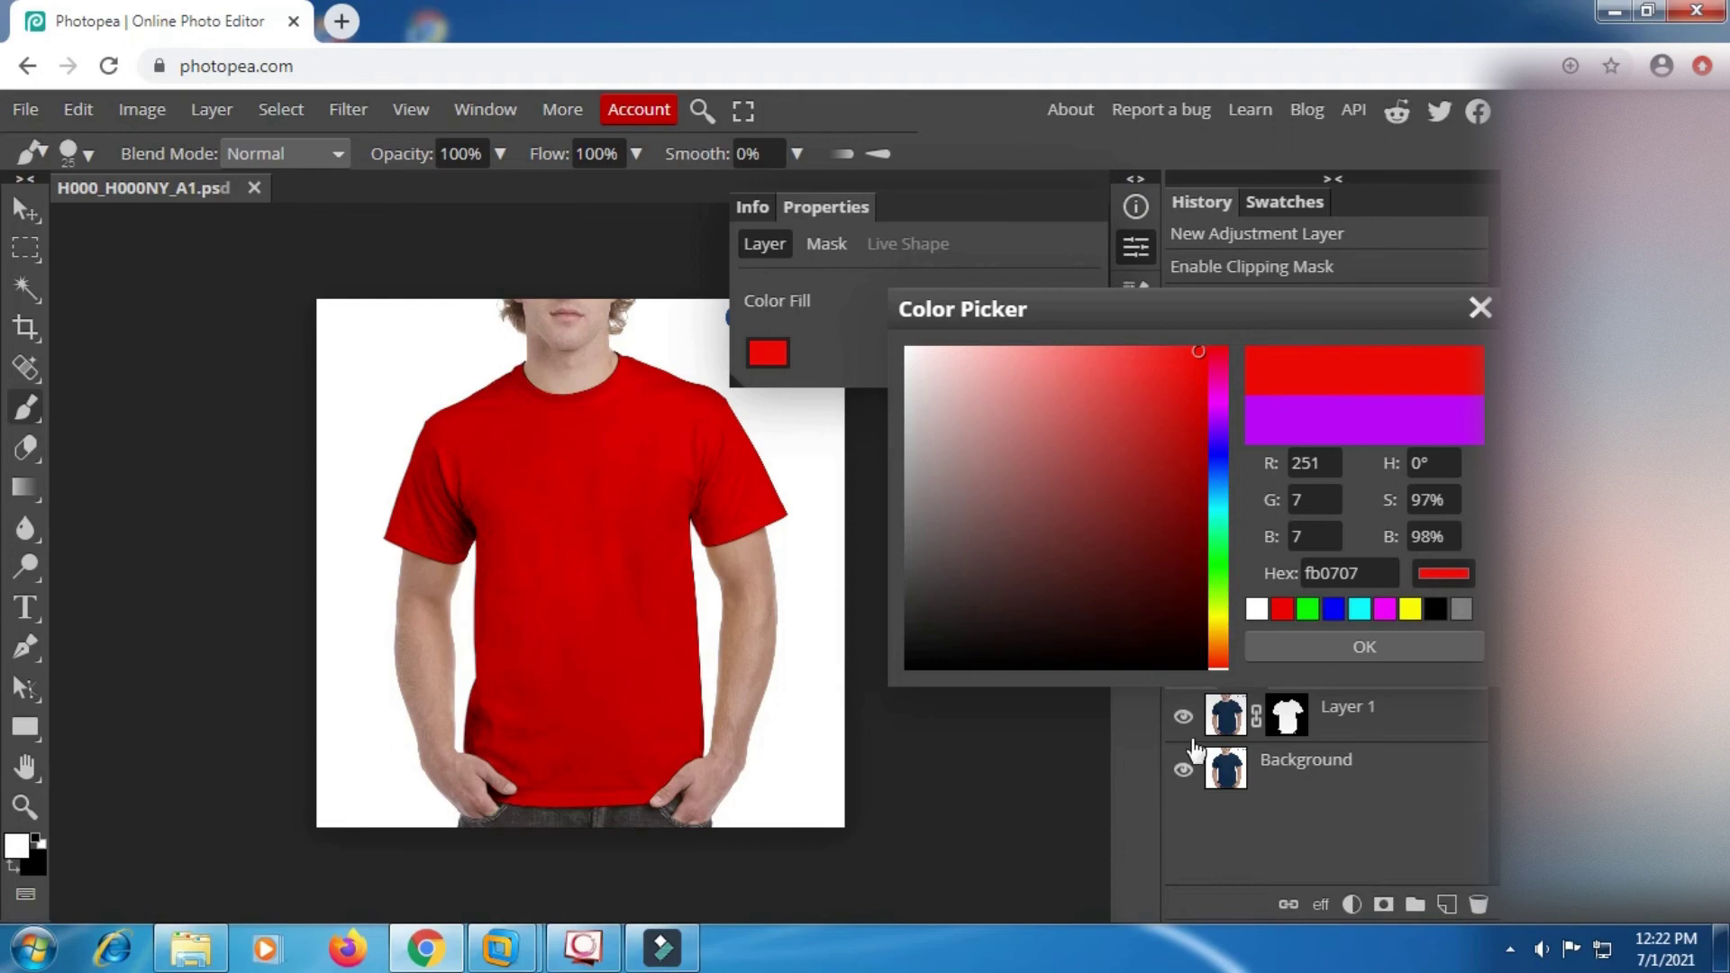
click(1346, 645)
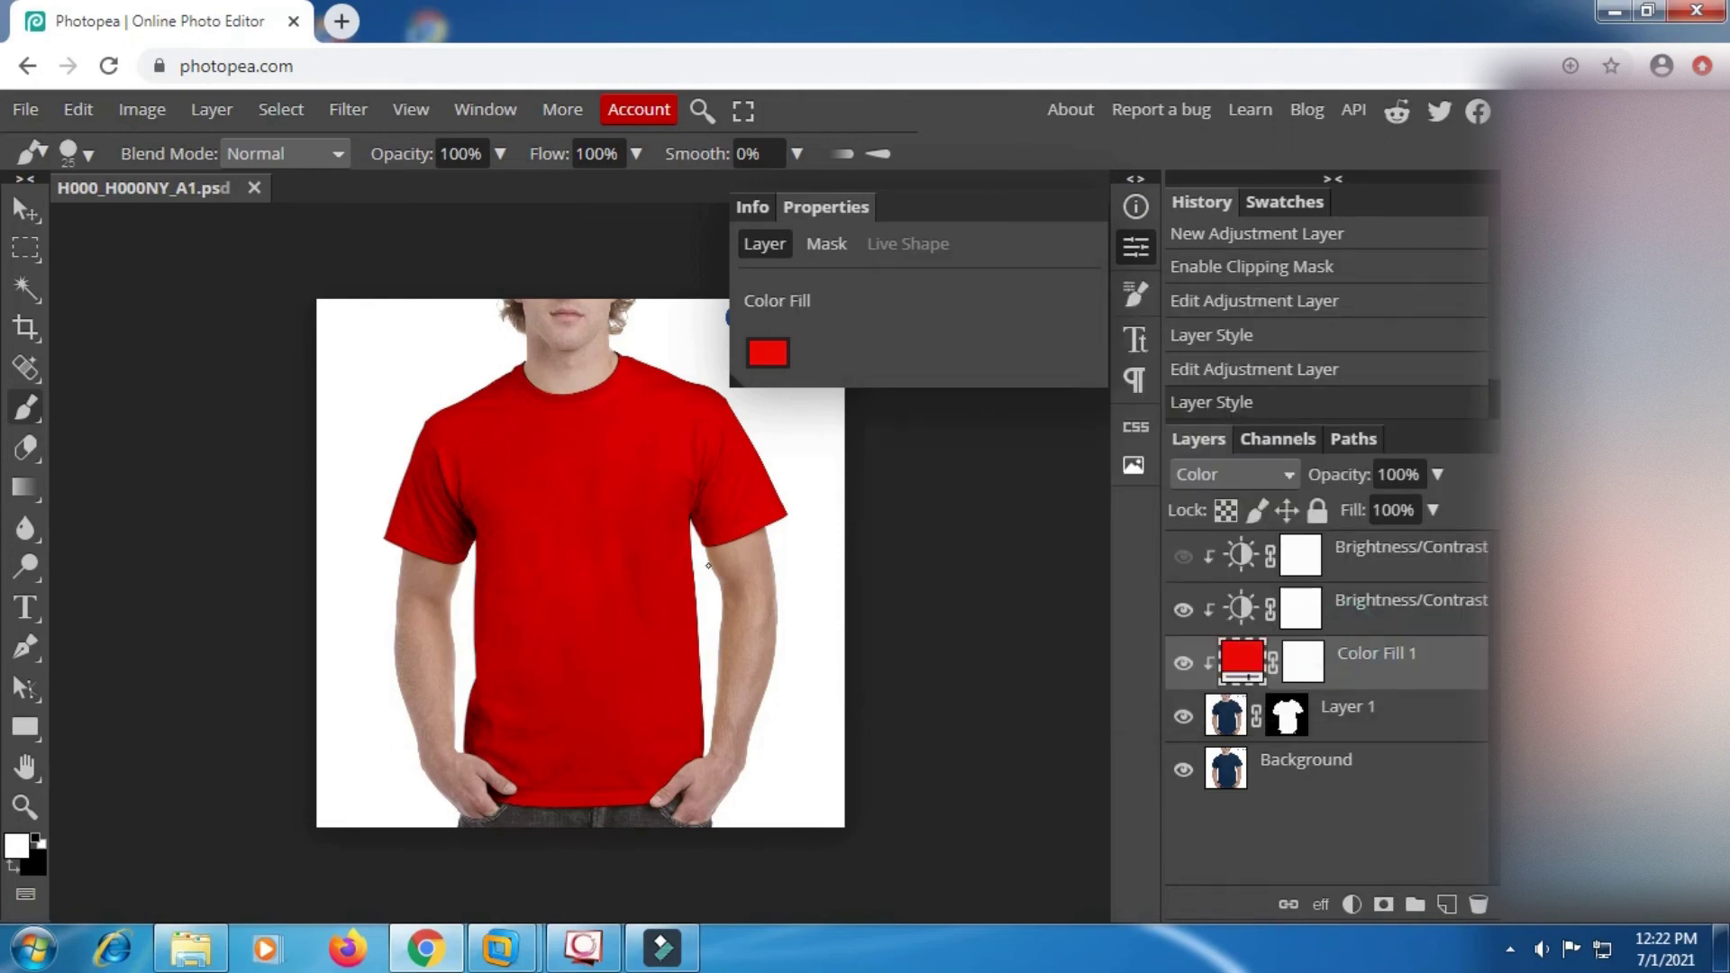
scroll(609, 586, up, 3)
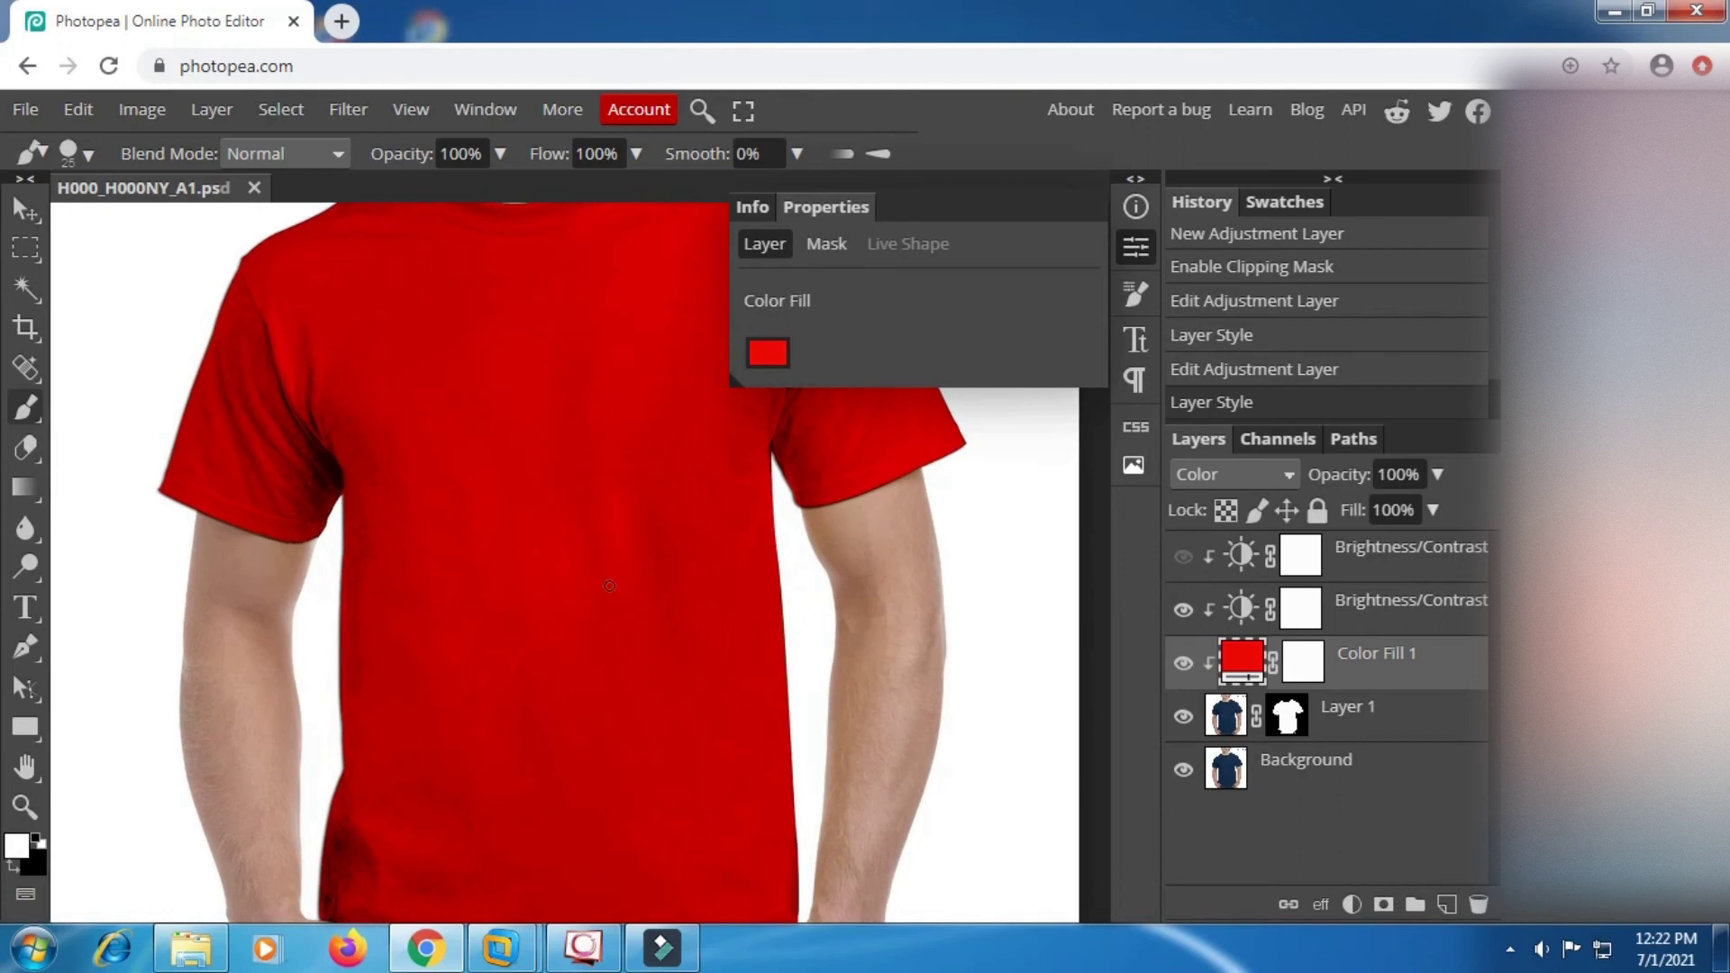
Change the Color Fill layer's colour to a darker shade of the same red
scroll(521, 549, down, 3)
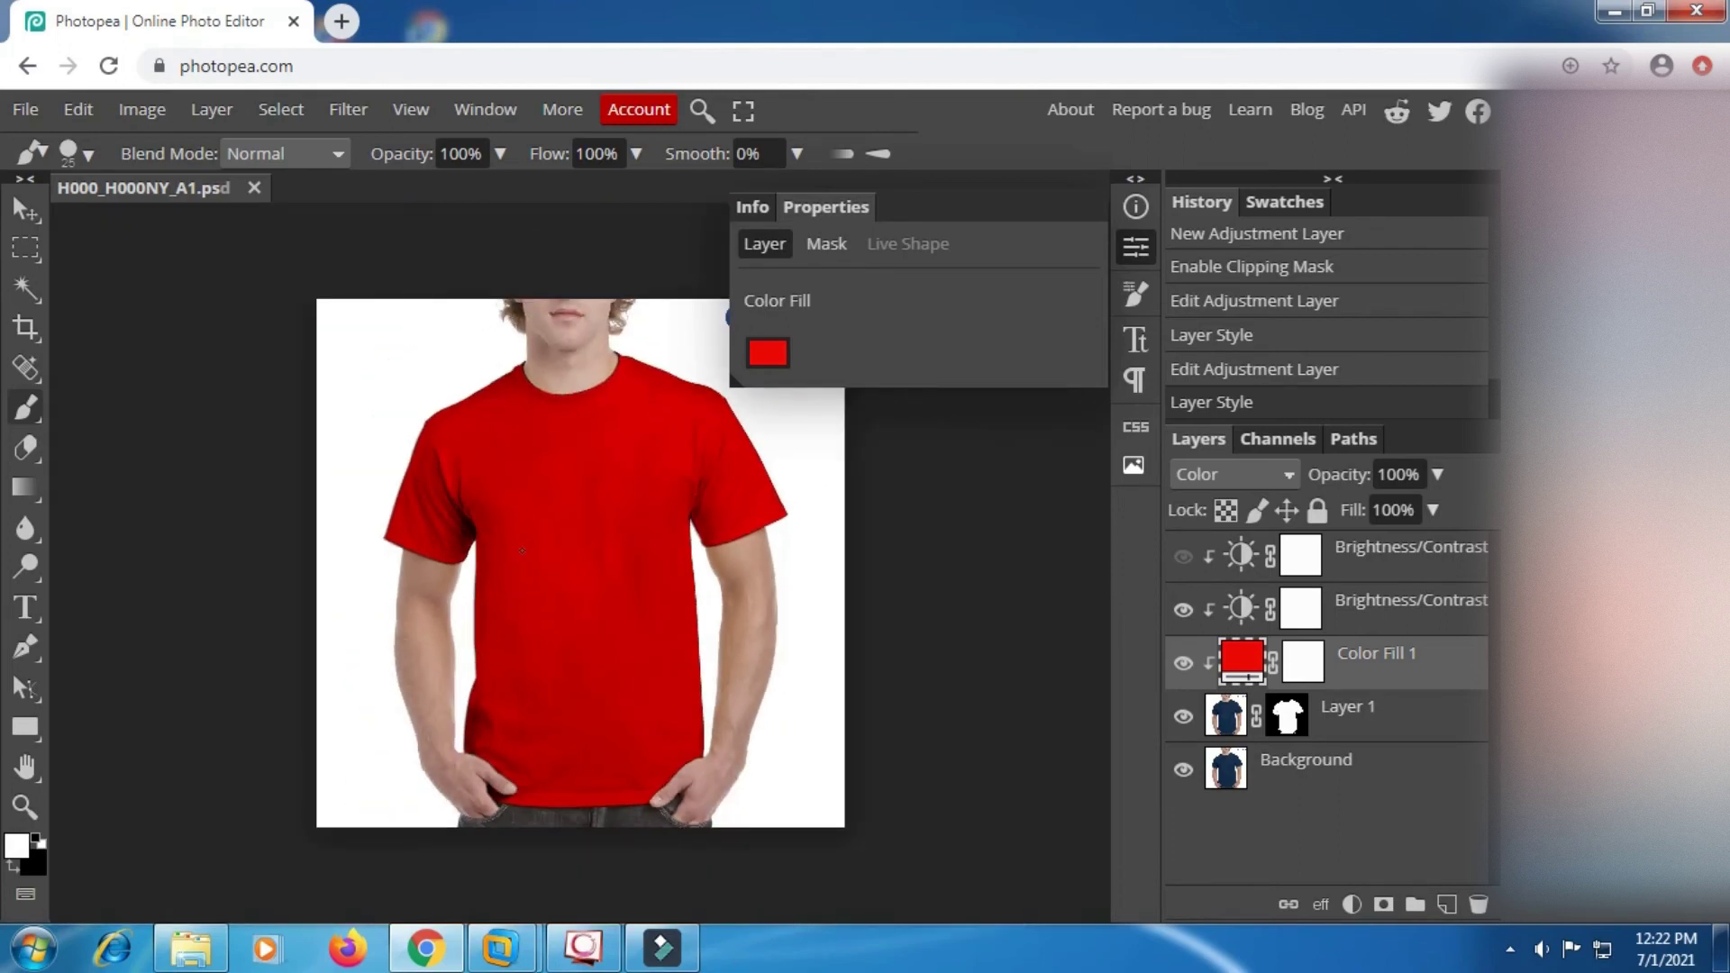
double_click(1253, 666)
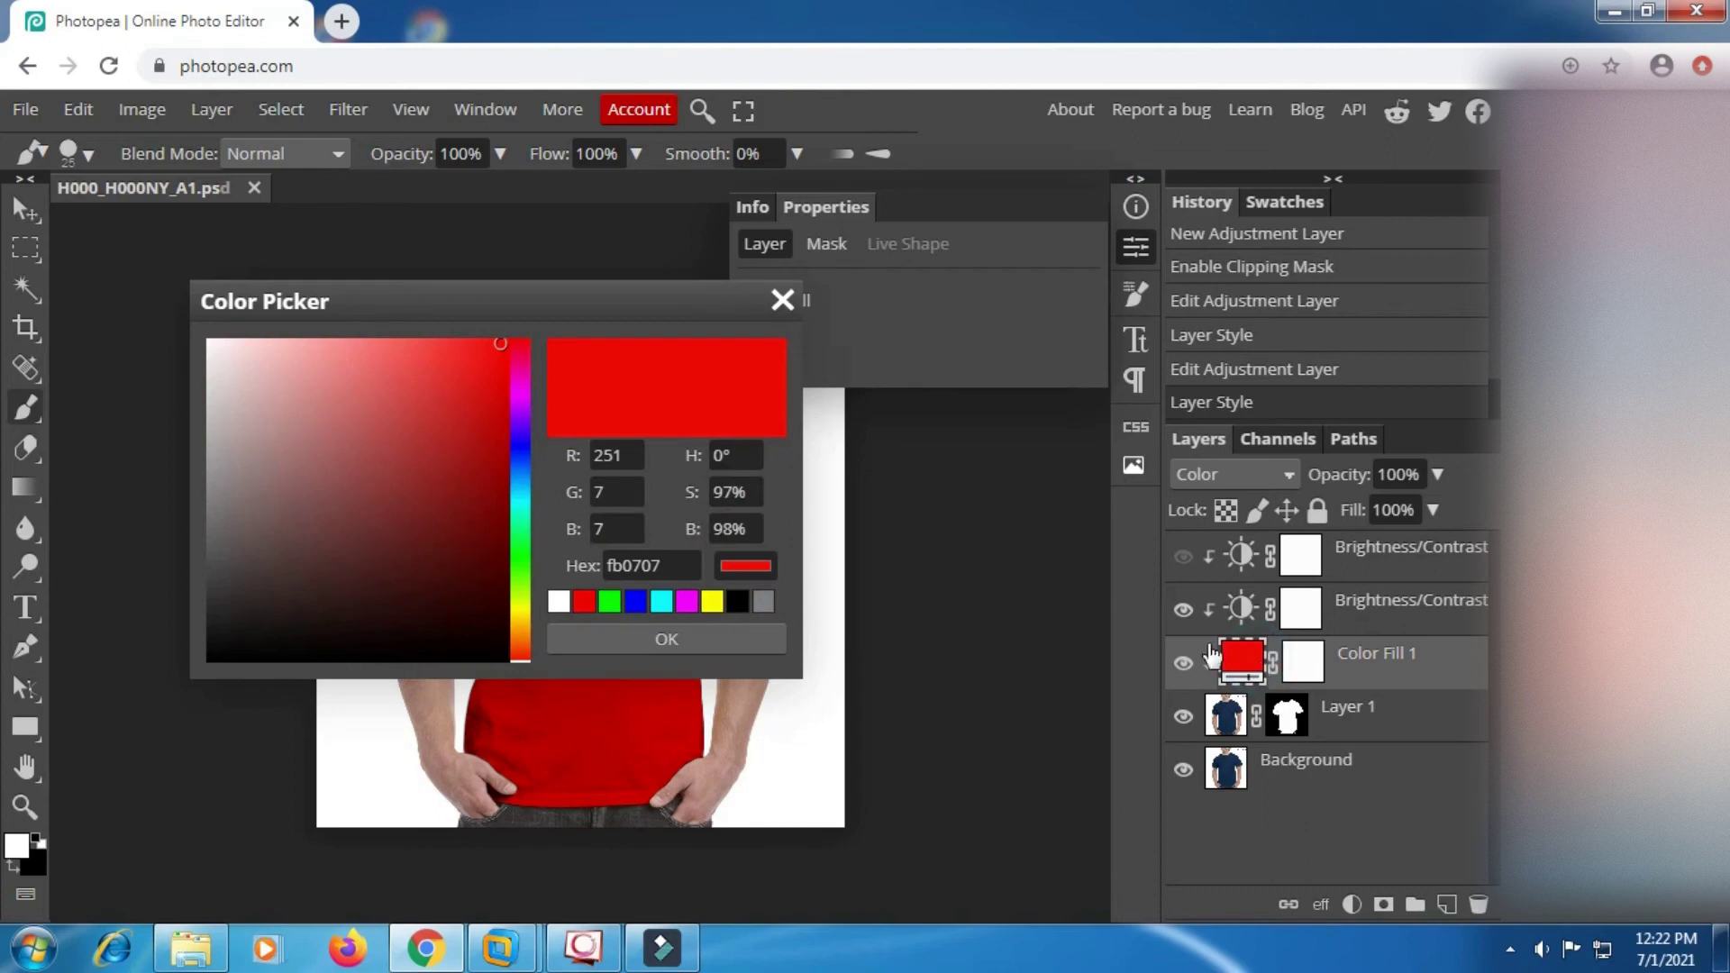
click(496, 478)
click(662, 639)
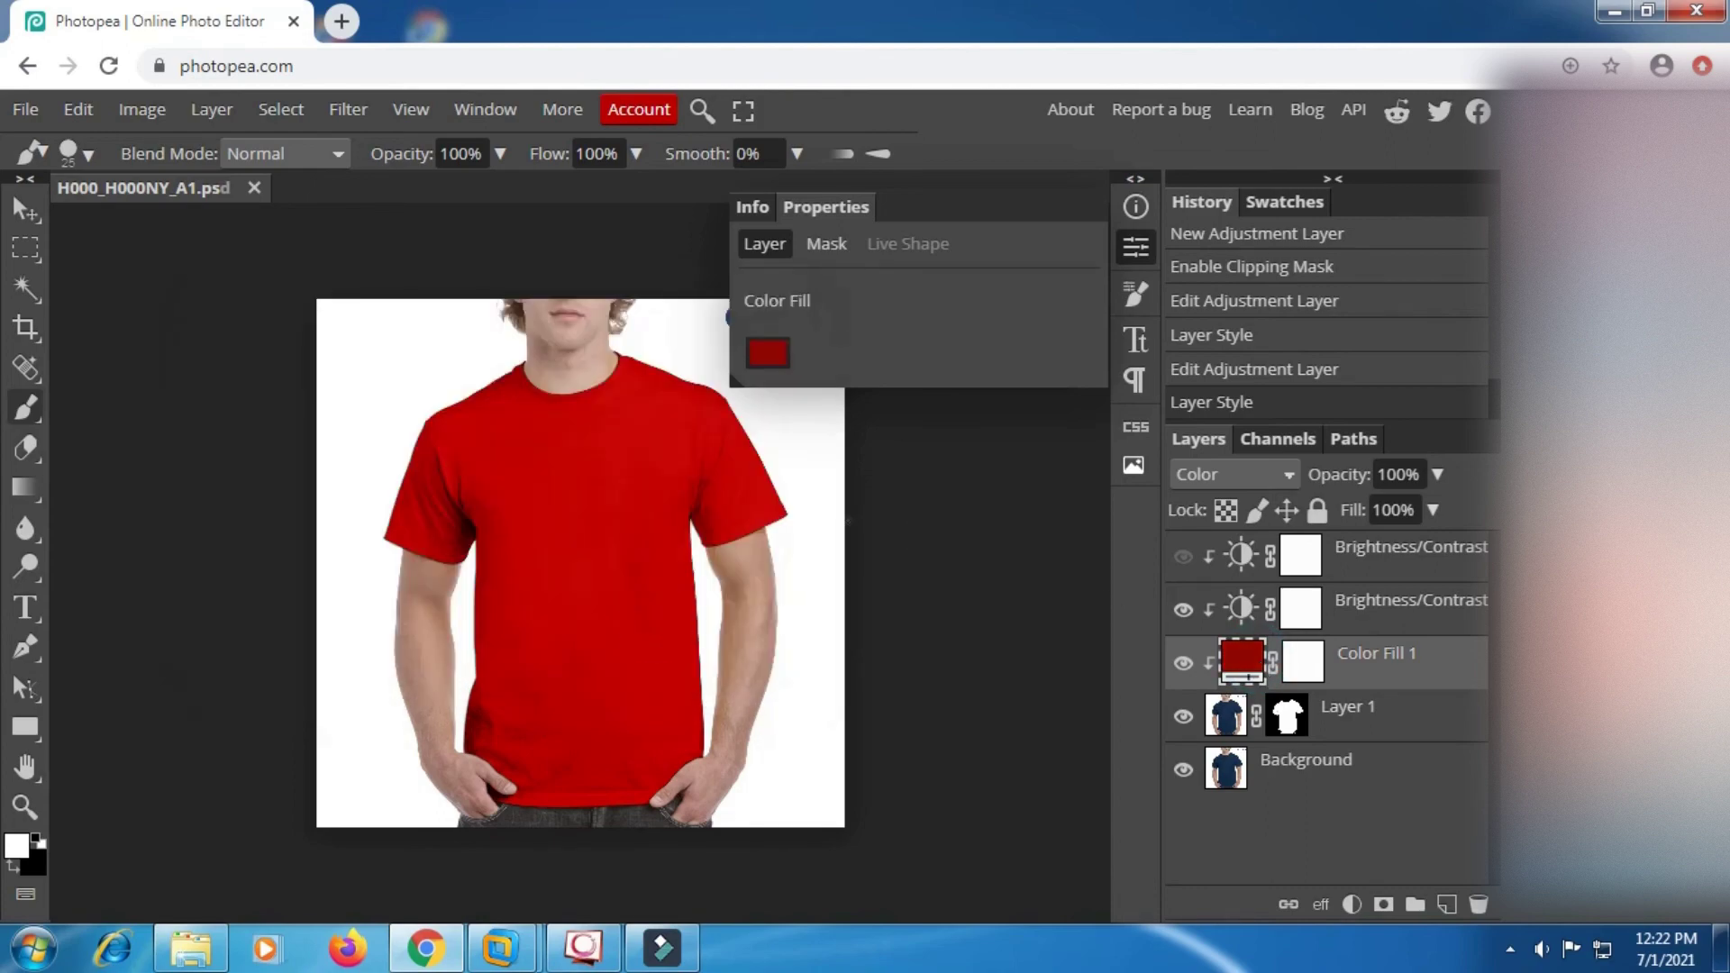
Set the lower Brightness/Contrast layer's brightness to -41 and collapse its properties
click(1250, 617)
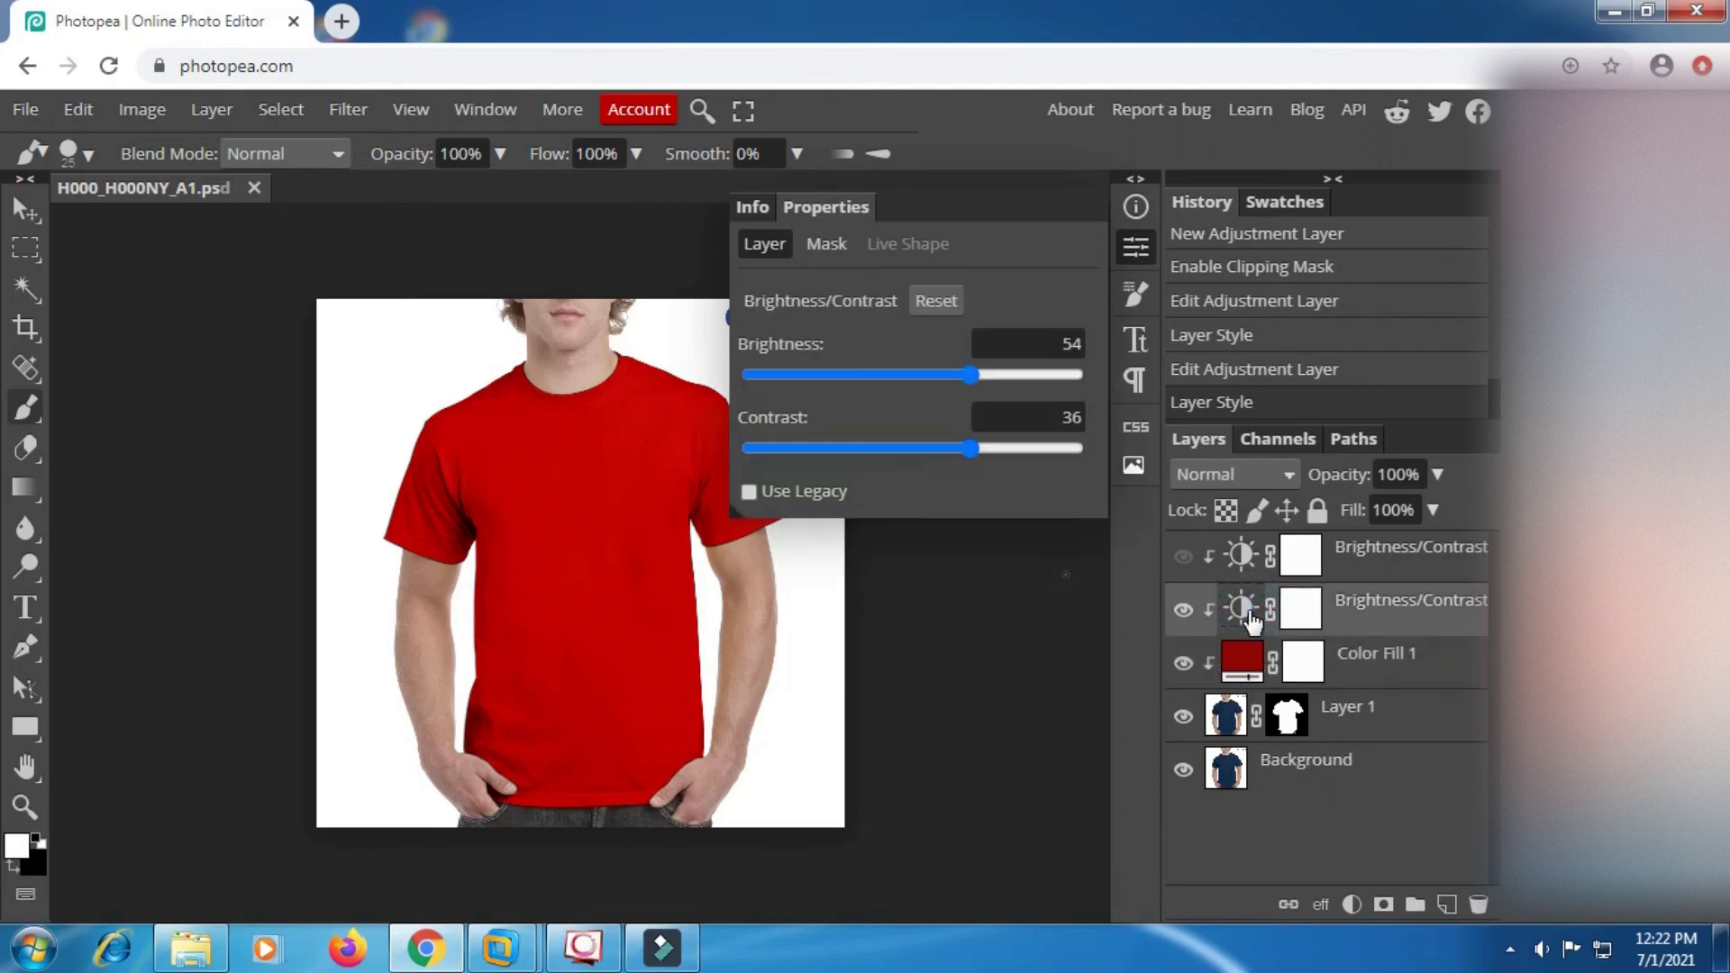
click(868, 375)
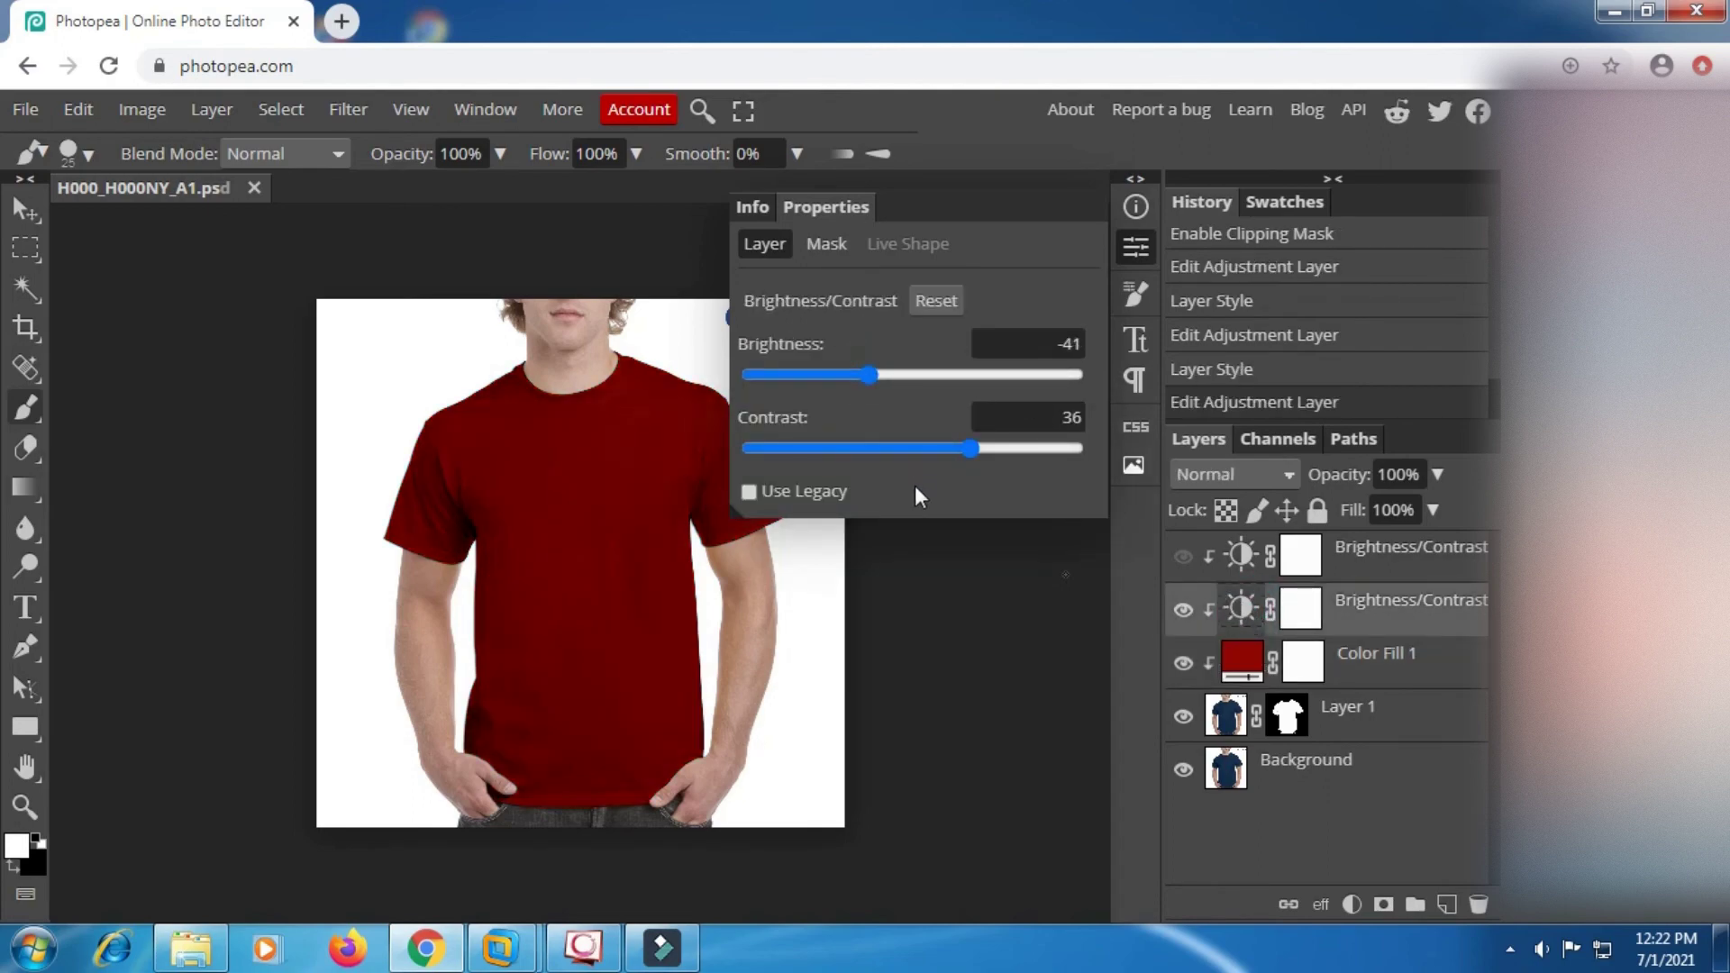
click(1317, 836)
click(1136, 249)
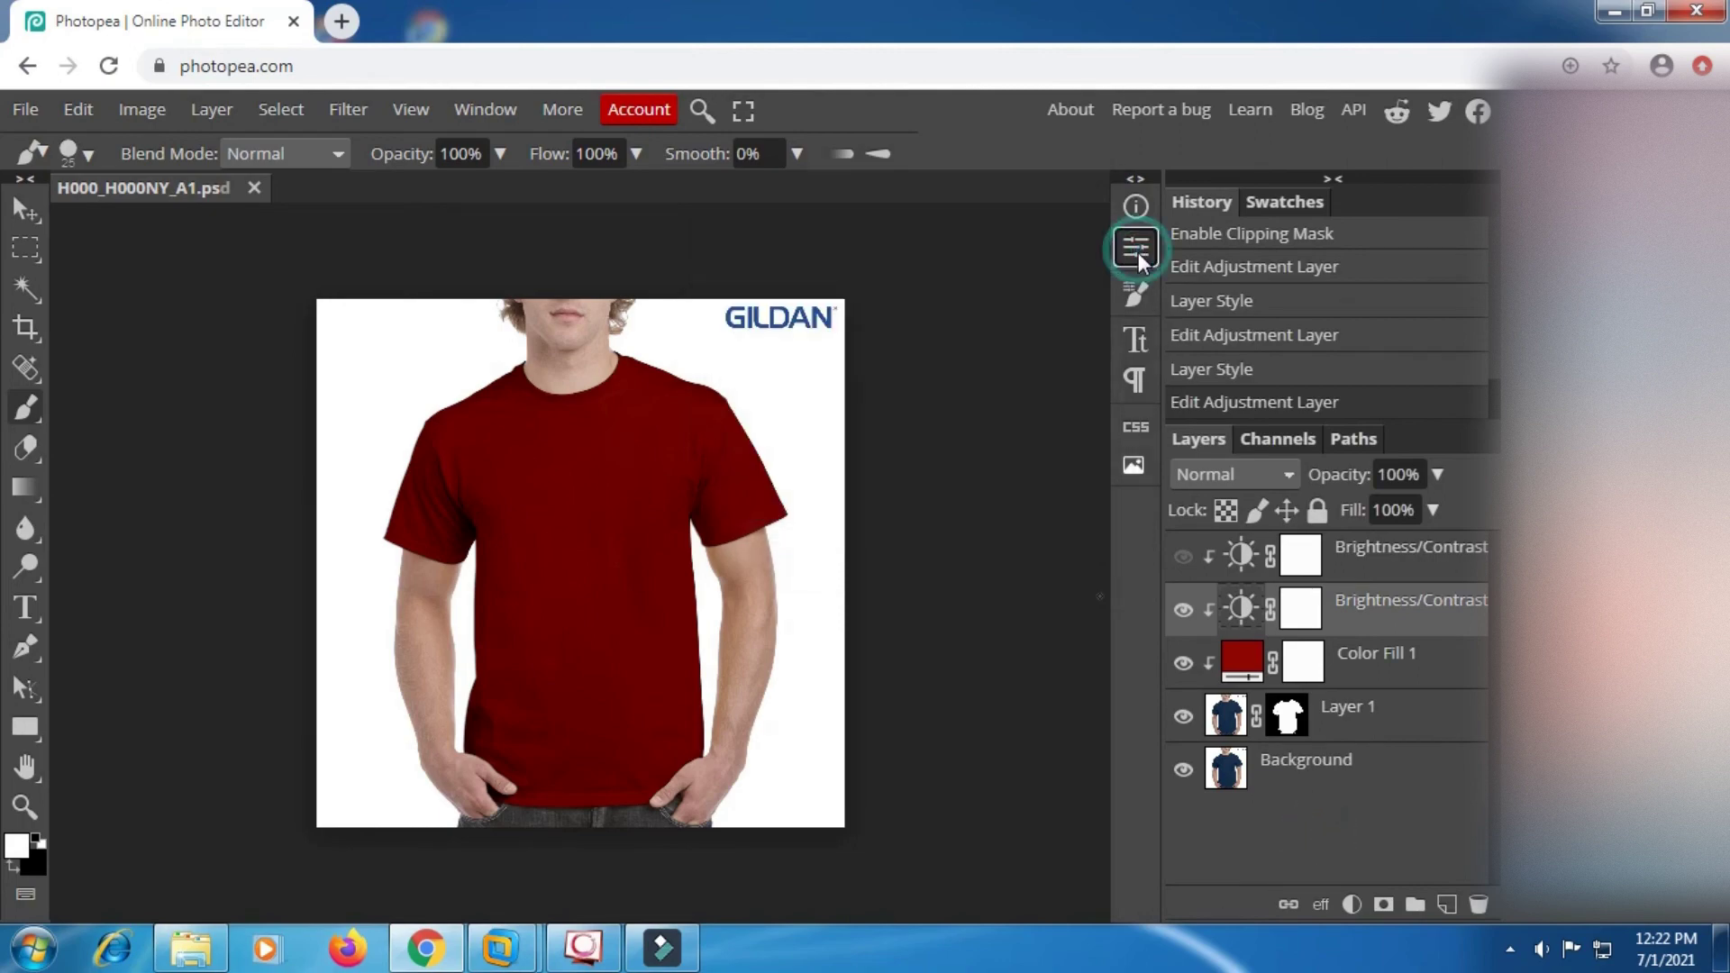
Export the image as a 2500 by 2500 px JPG at 100% quality and check the downloaded H000_H000NY_A1.jpg
key(ctrl+minus)
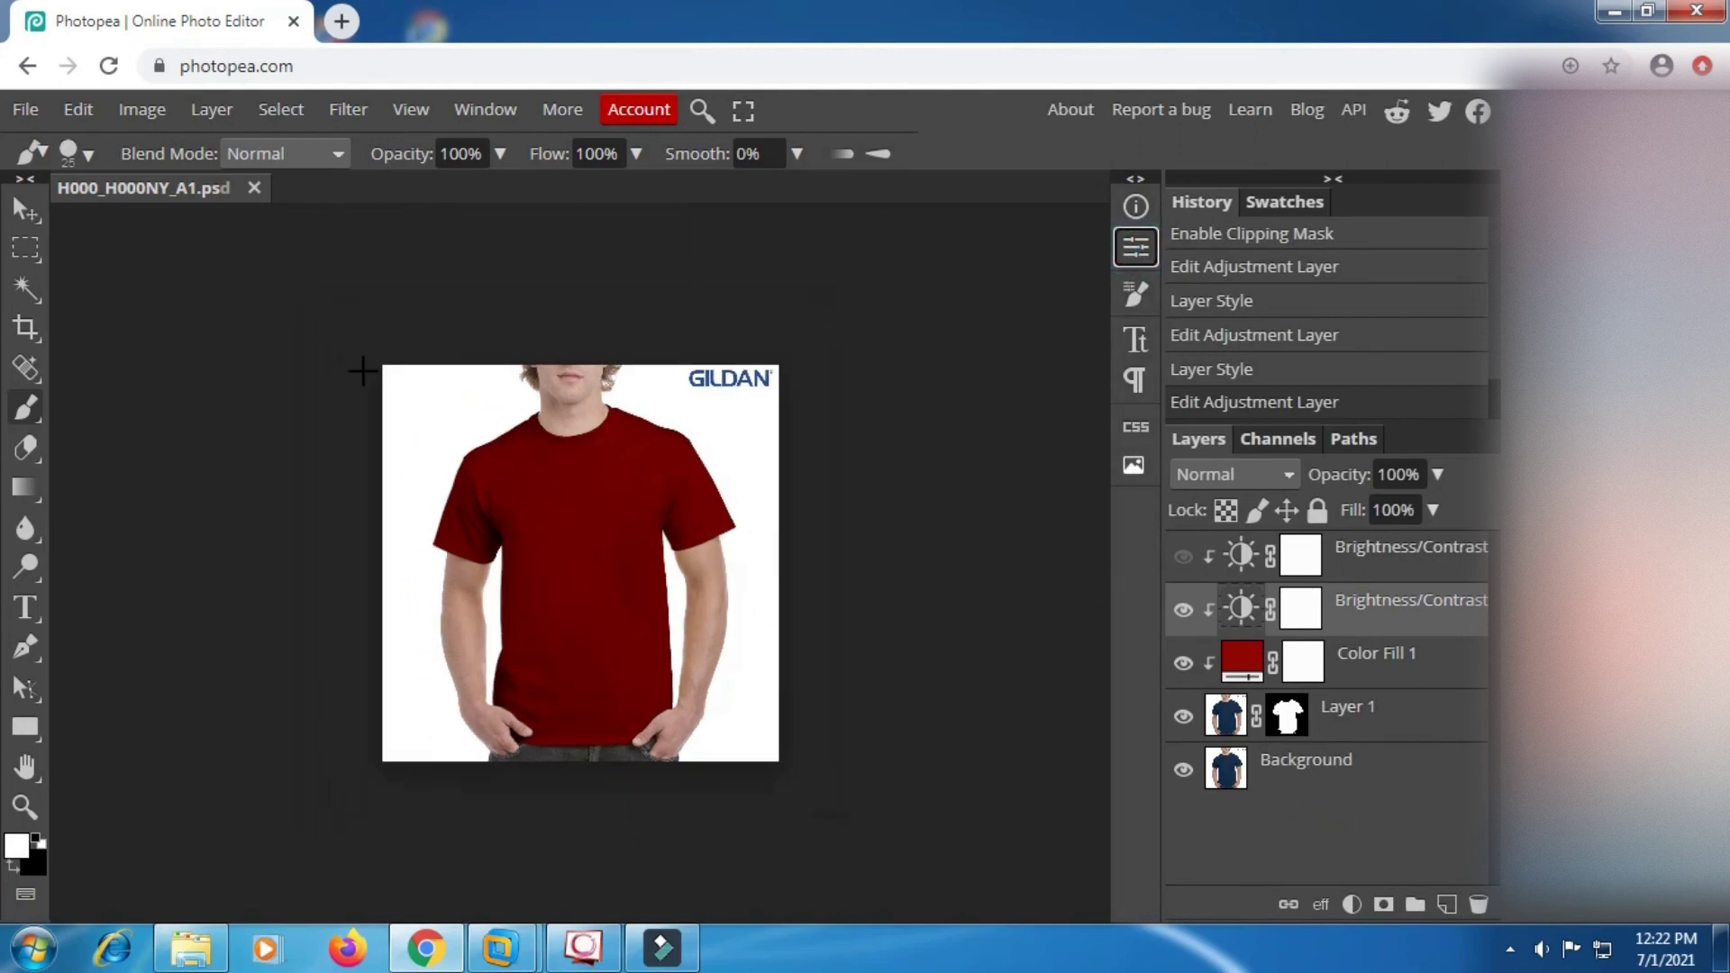
click(31, 110)
mouse_move(112, 477)
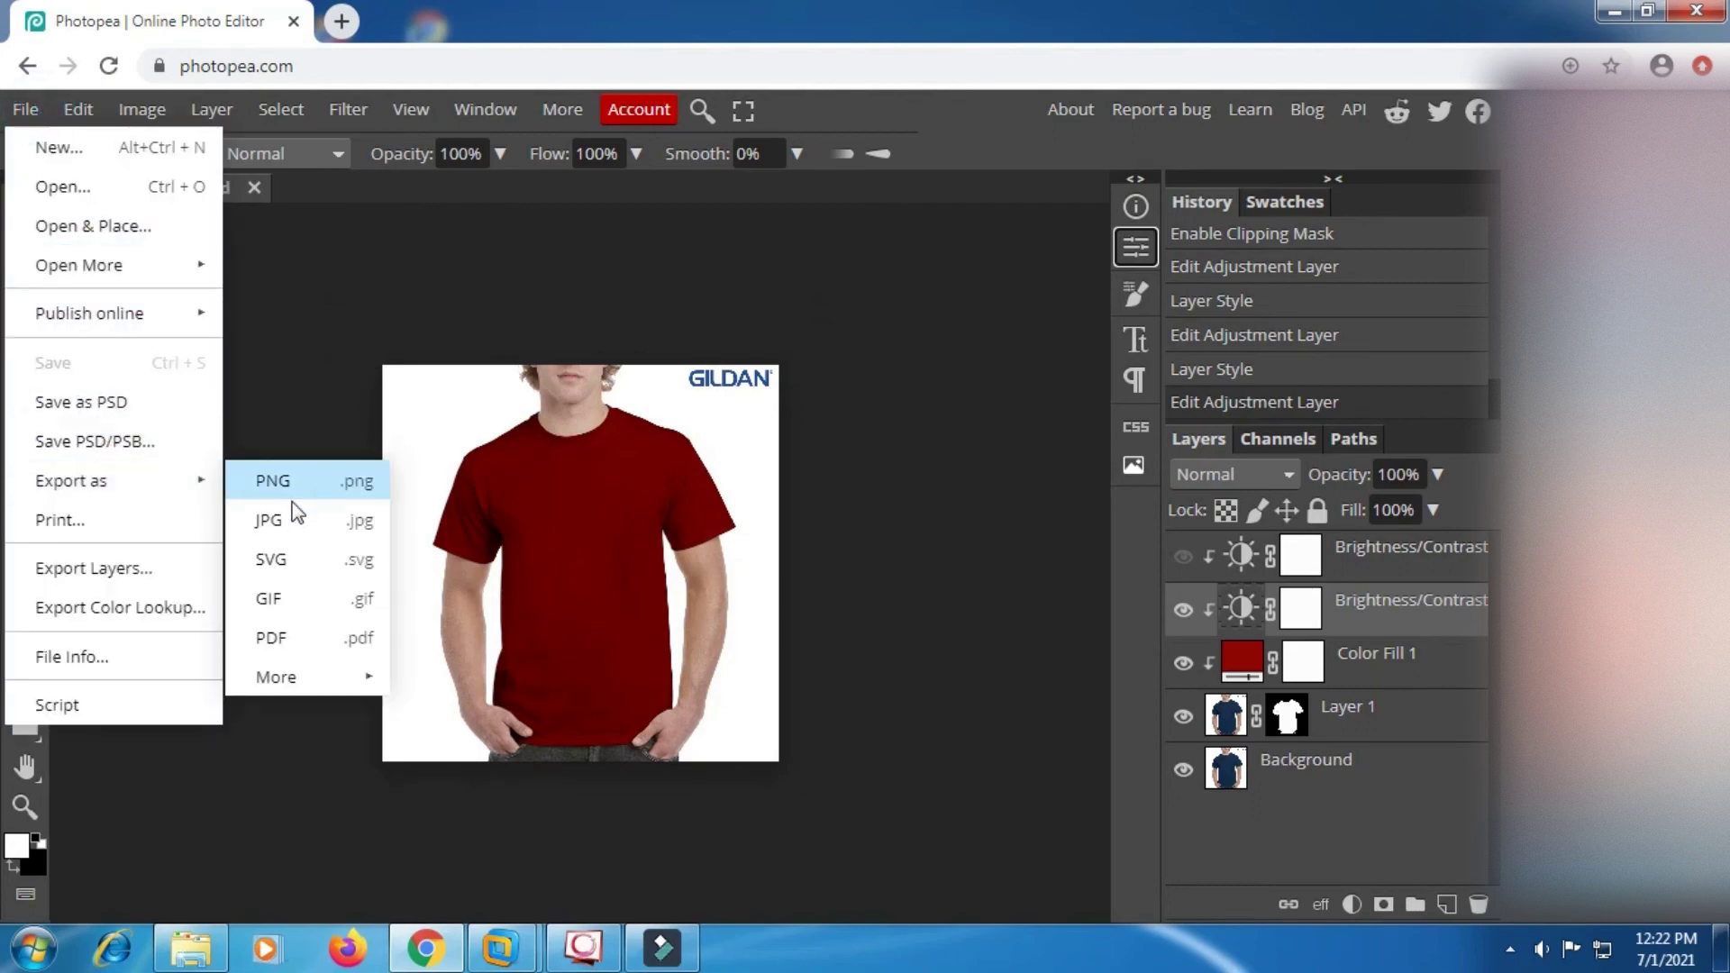
click(294, 521)
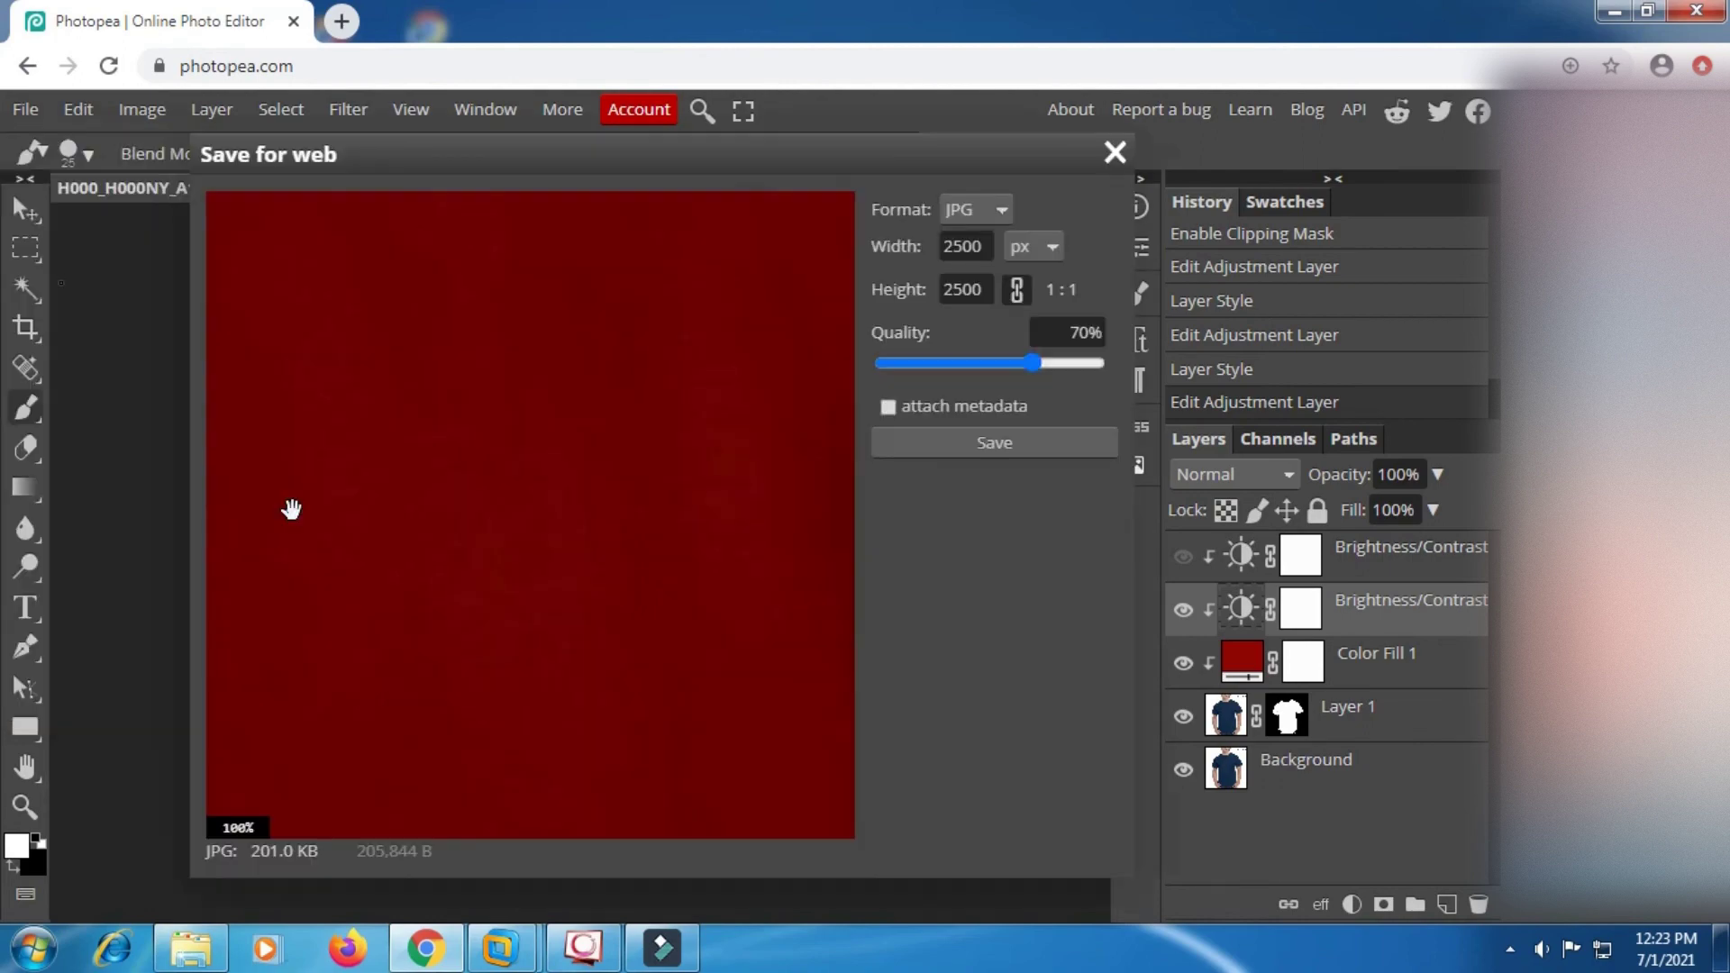
scroll(631, 381, down, 4)
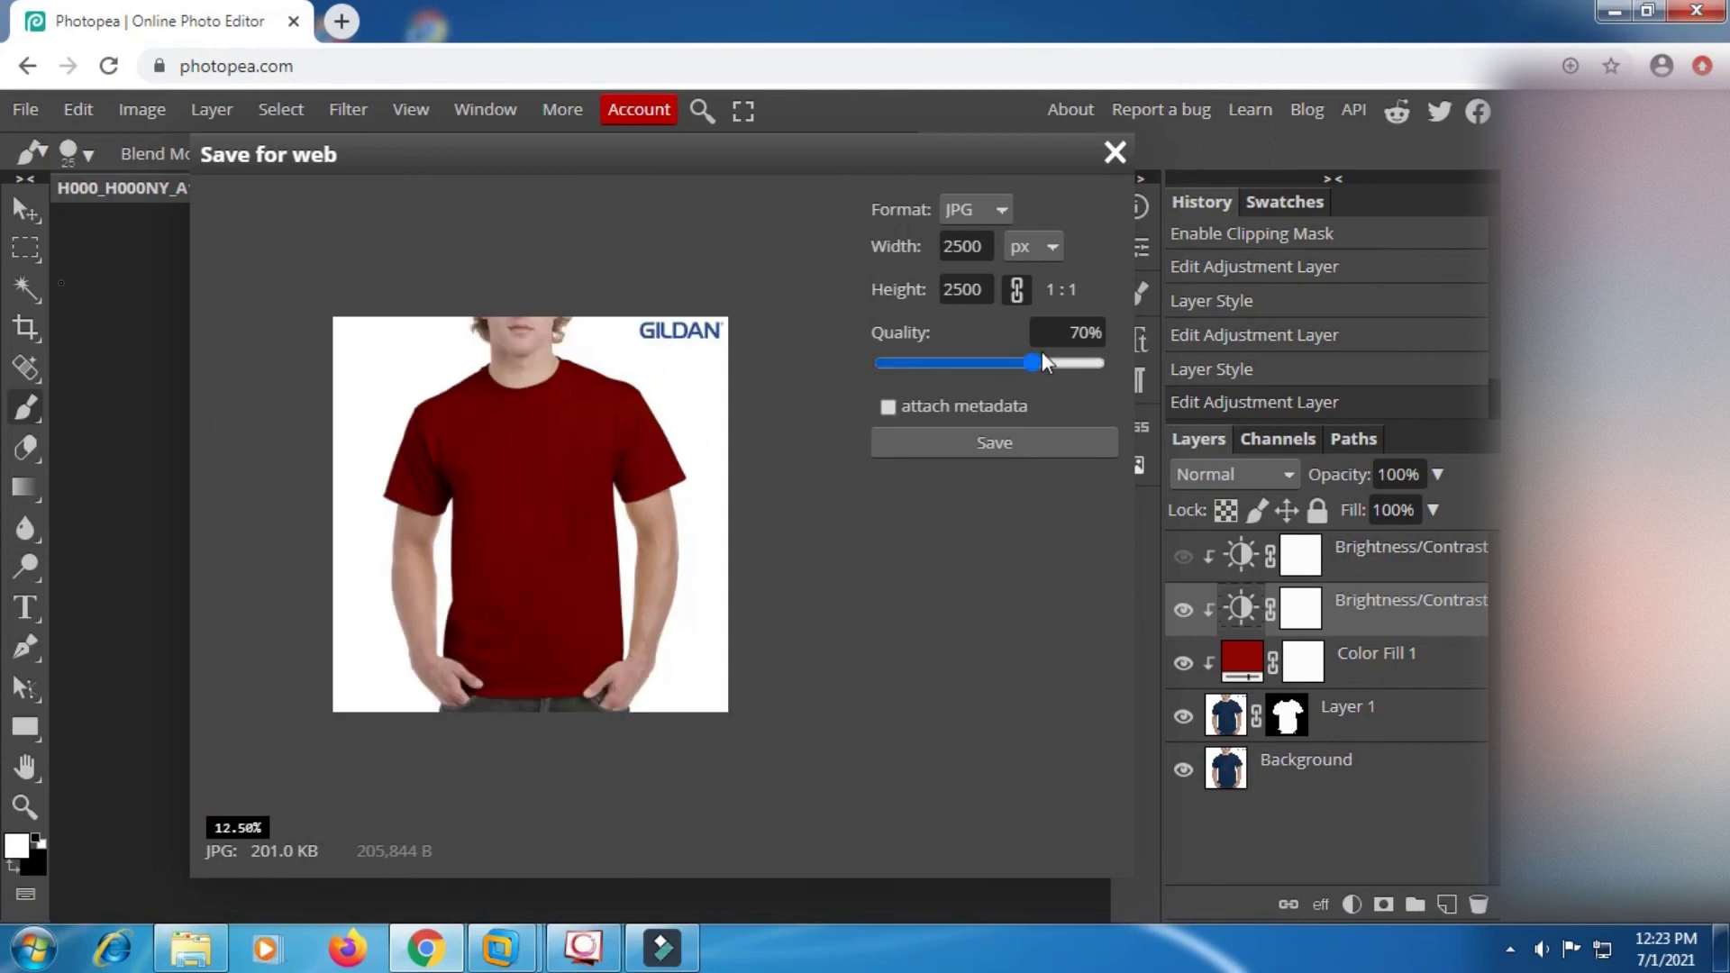
drag(1128, 368, 1097, 365)
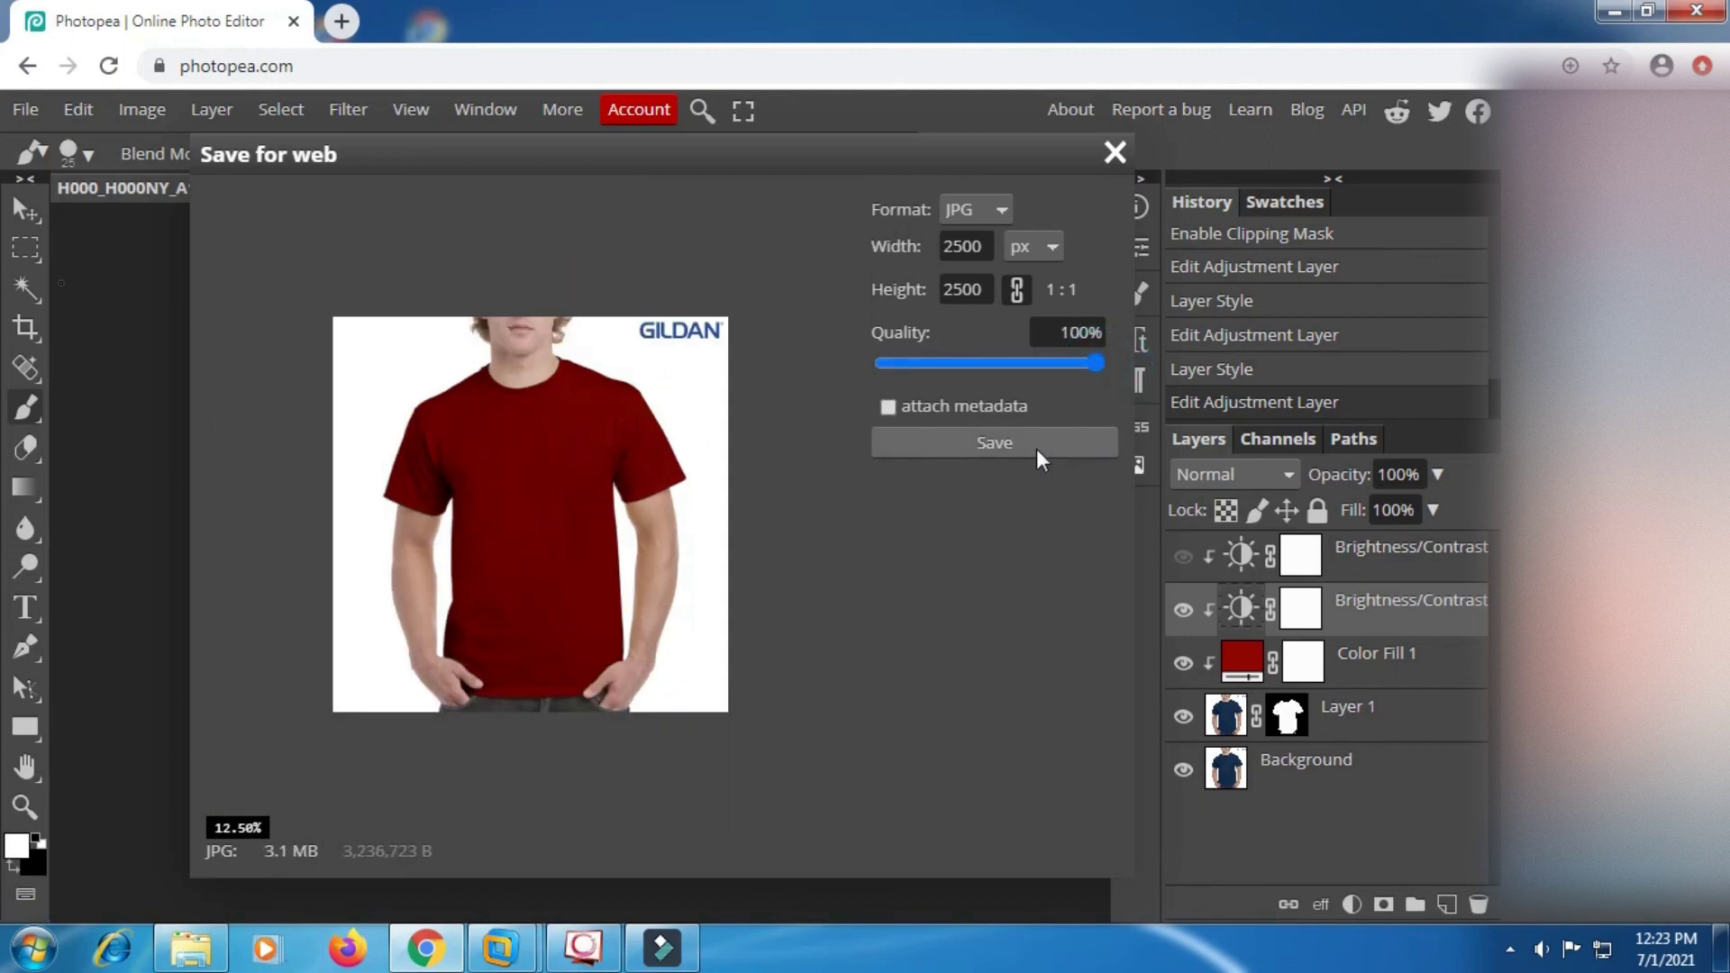
click(1007, 440)
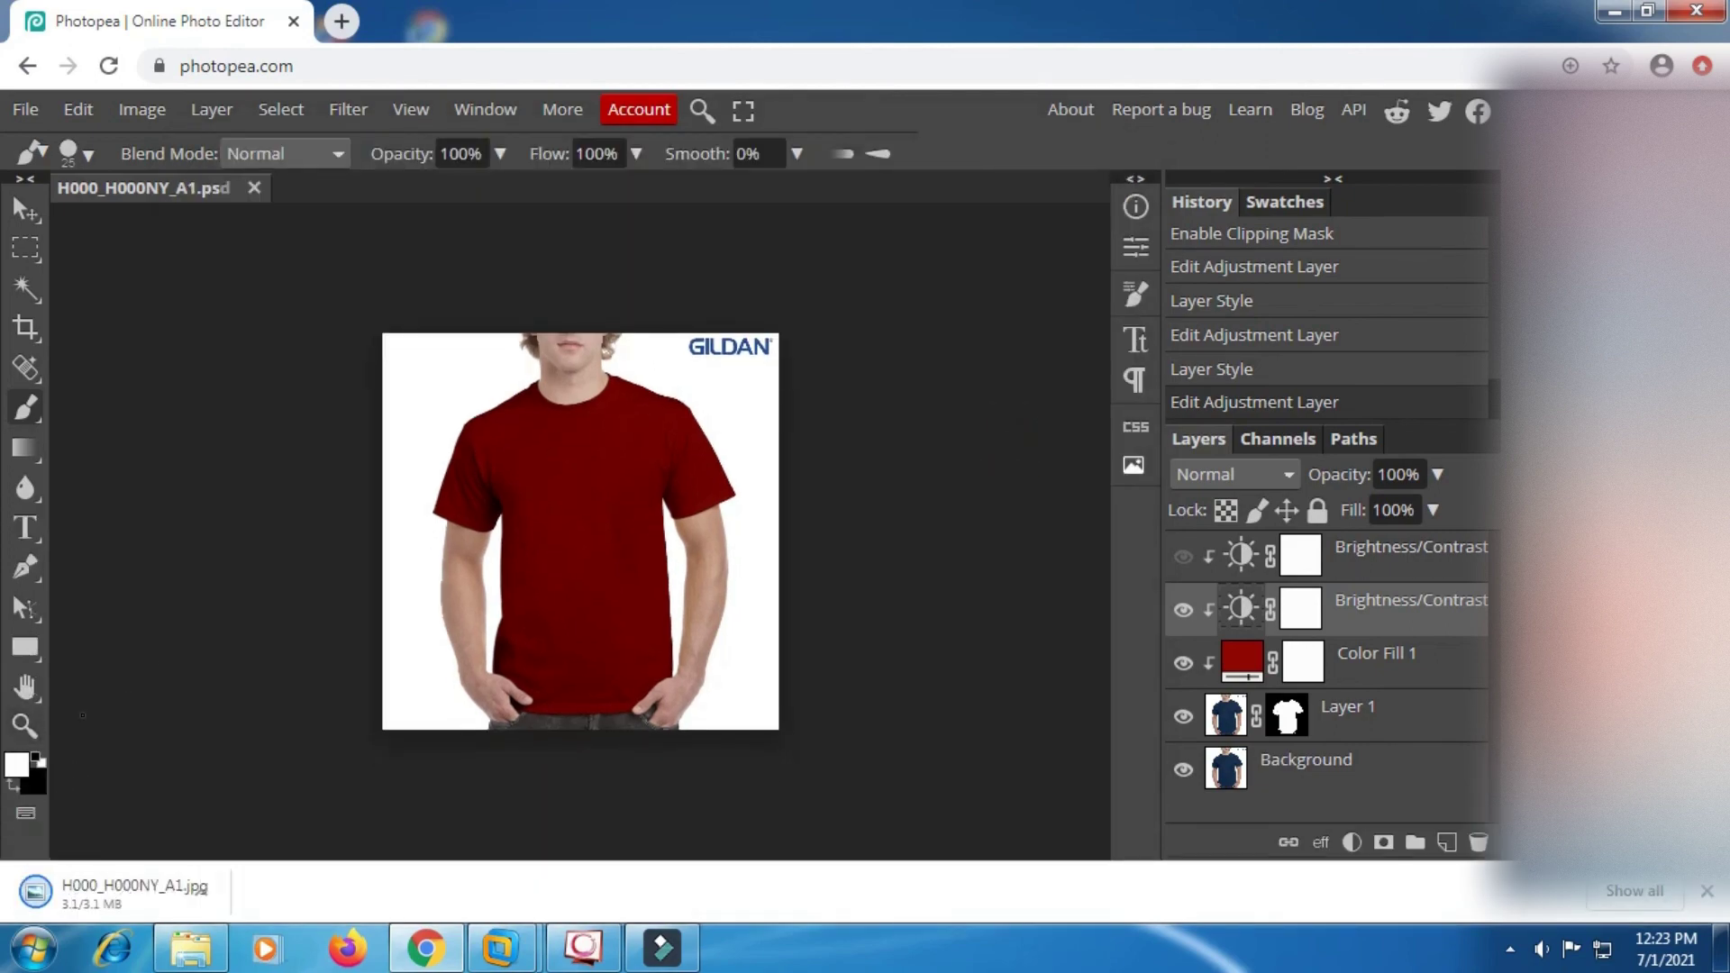
click(46, 895)
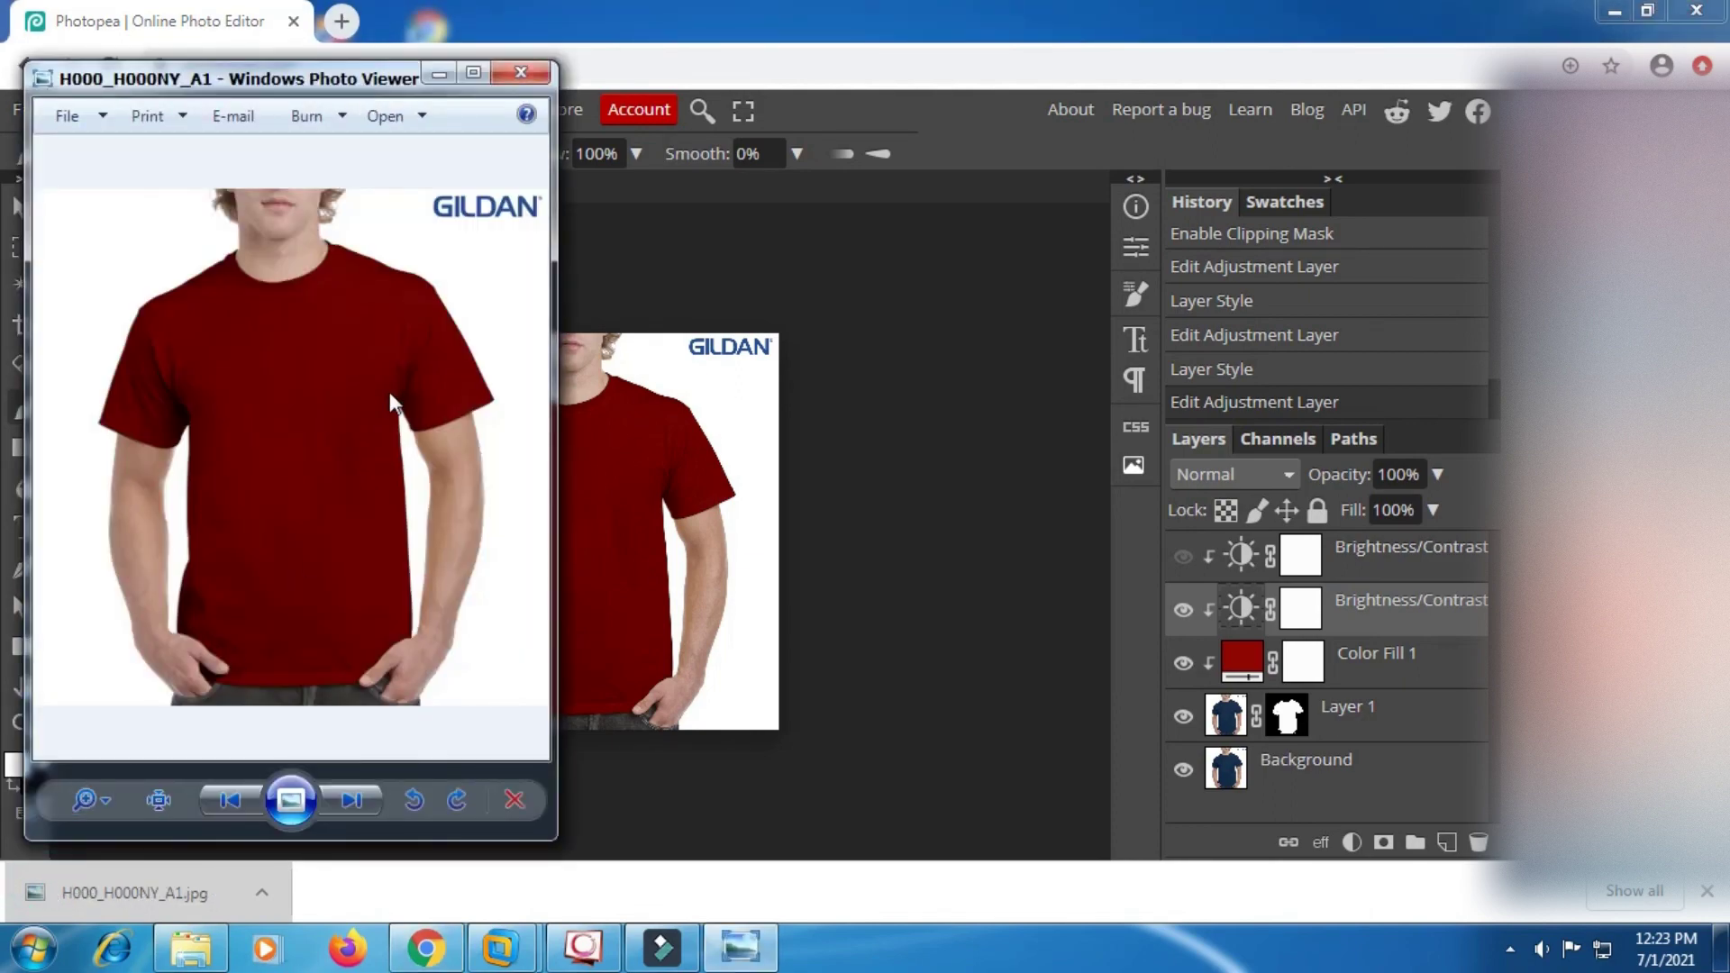
click(521, 73)
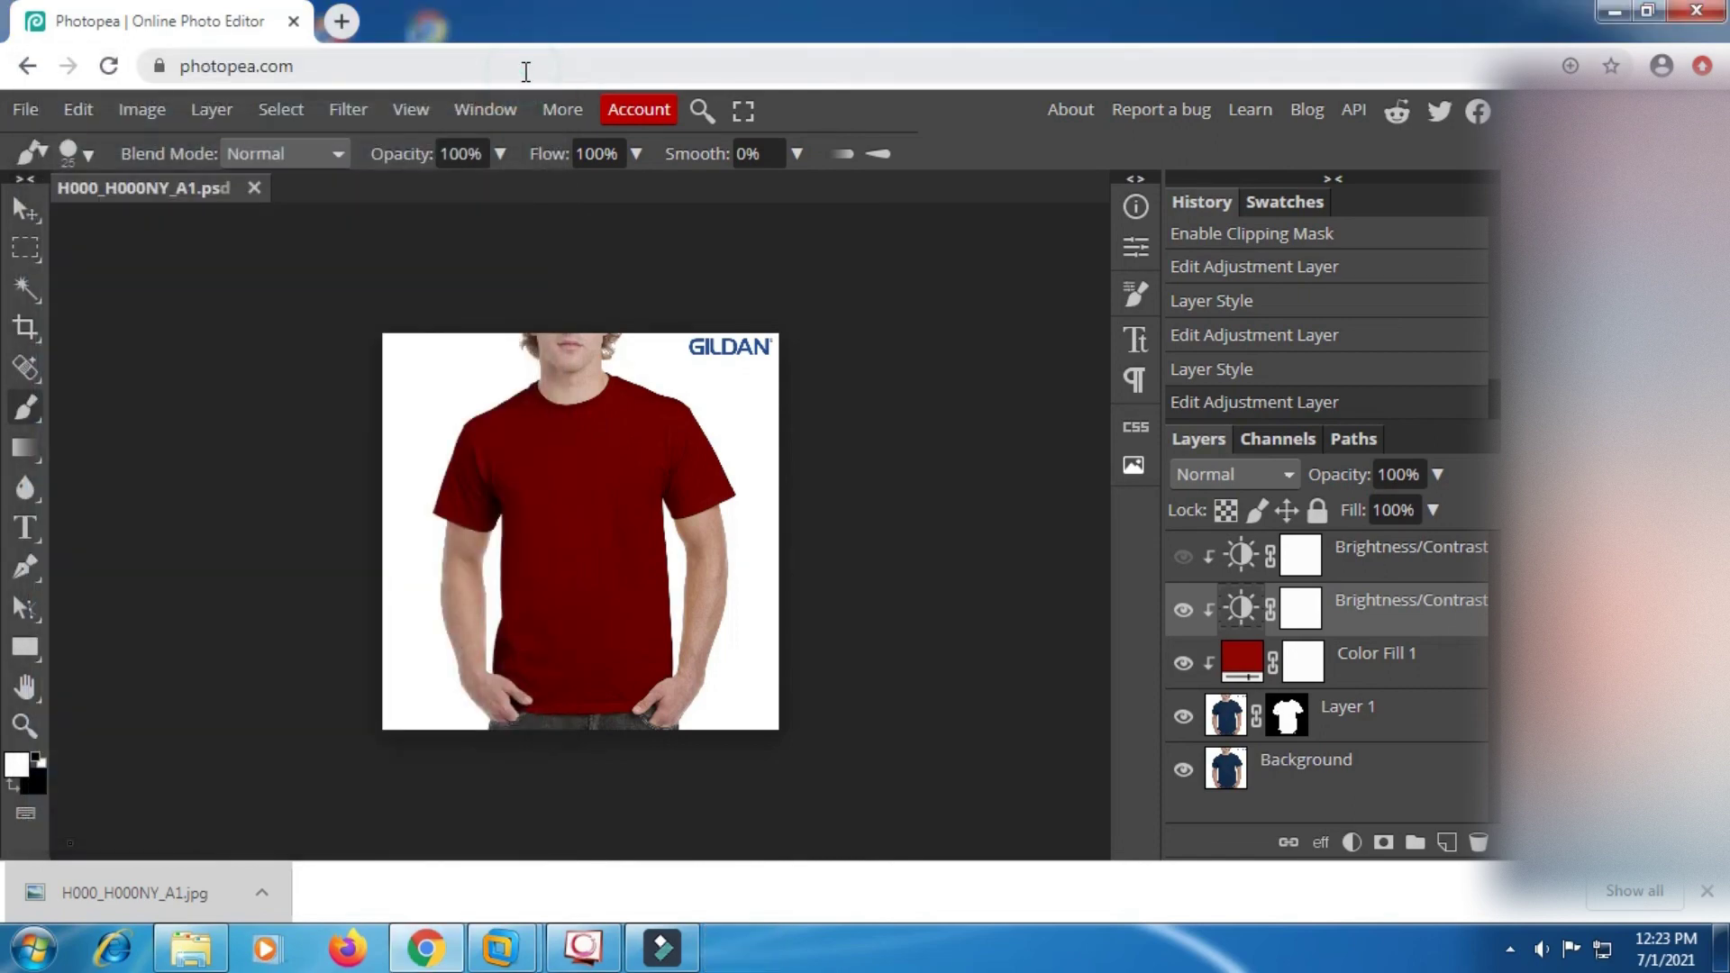
click(1510, 948)
right_click(1507, 822)
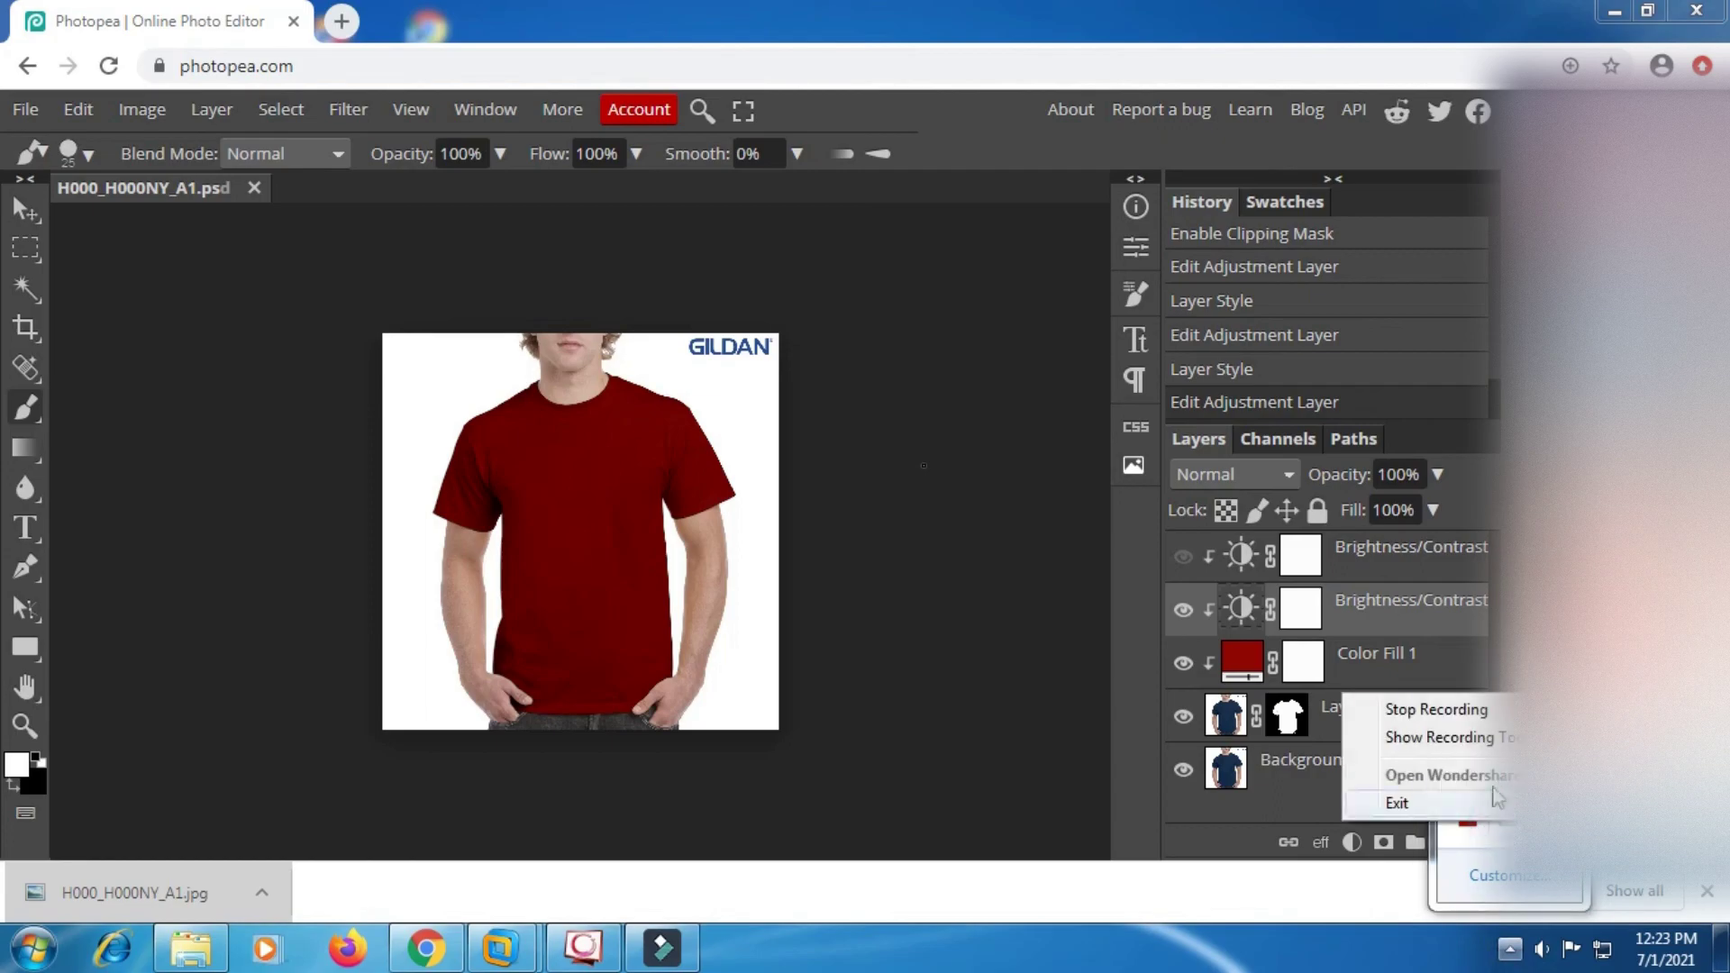